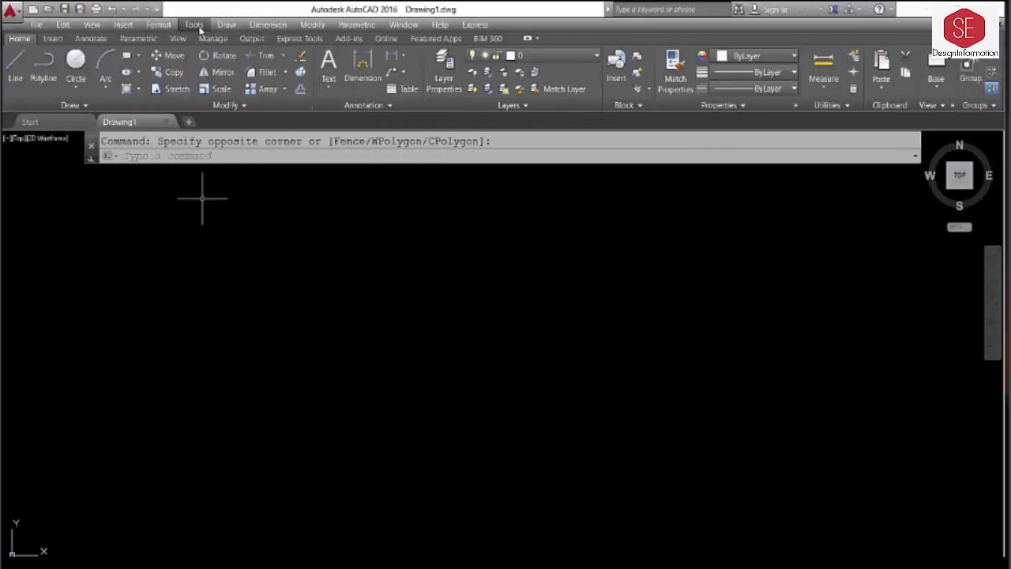
Add the Coordinates Lisp file to the Startup Suite in the Load/Unload Applications dialog
left_click(194, 25)
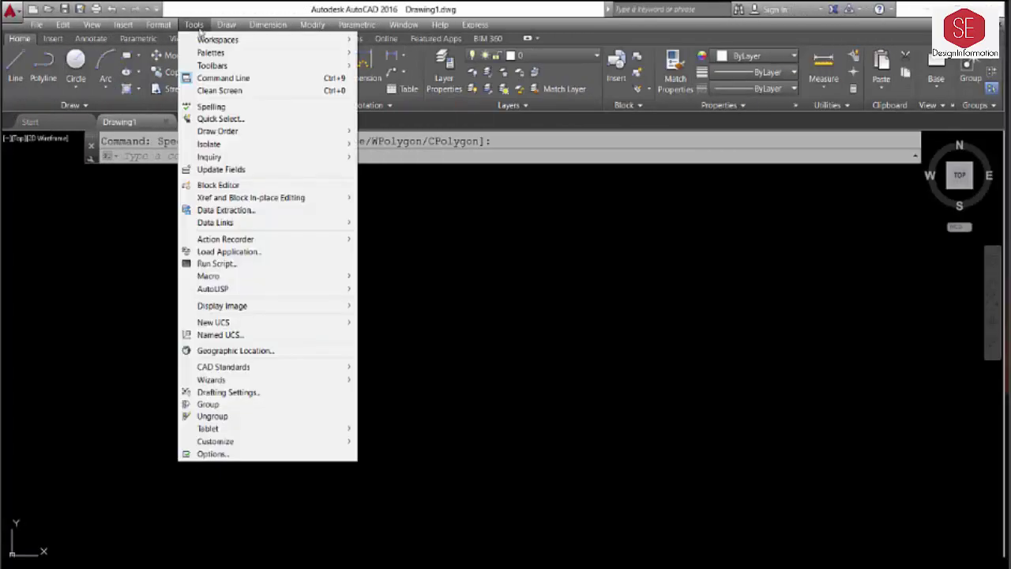
left_click(226, 251)
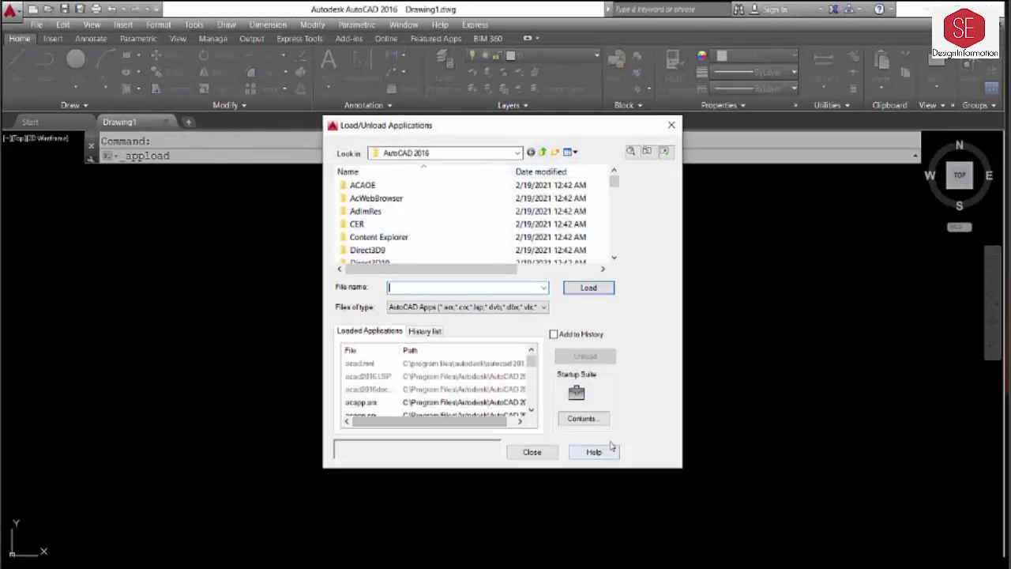
left_click(583, 420)
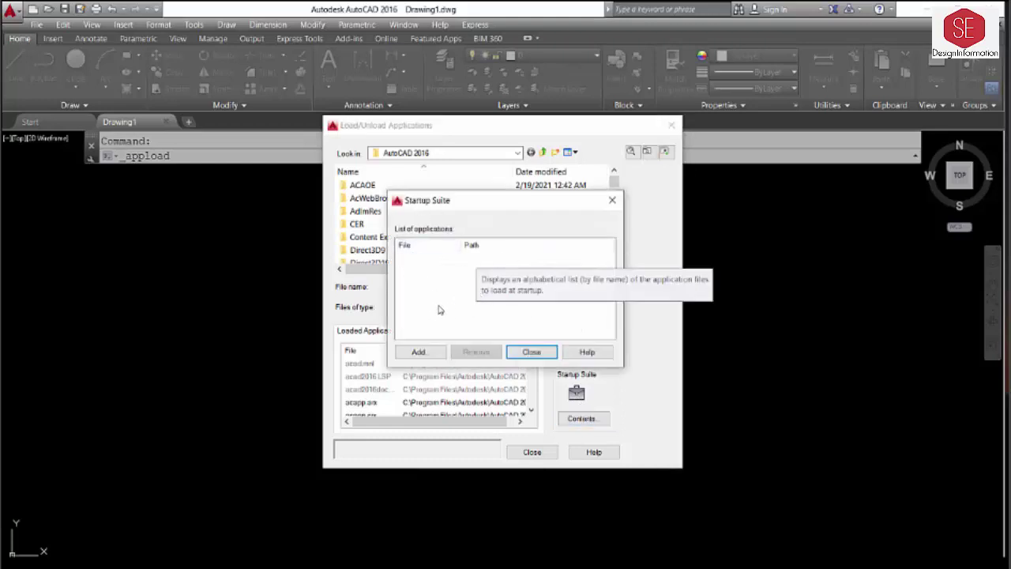
left_click(418, 351)
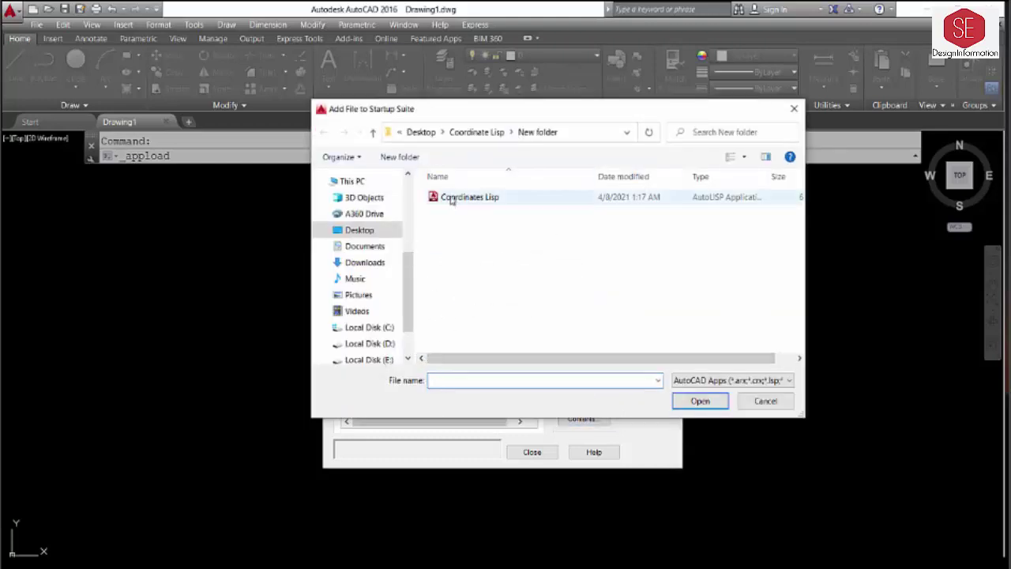
left_click(466, 199)
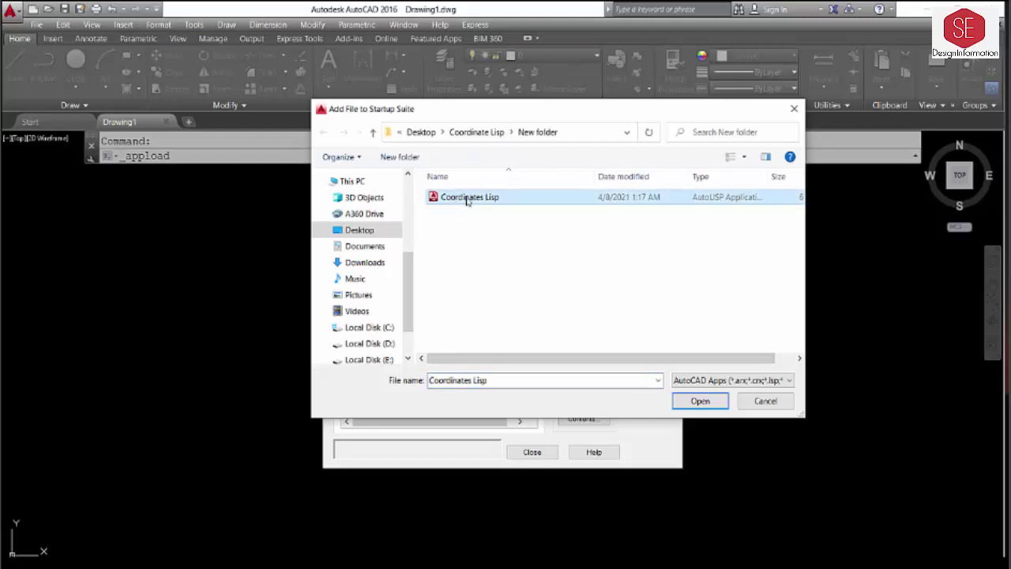
left_click(696, 405)
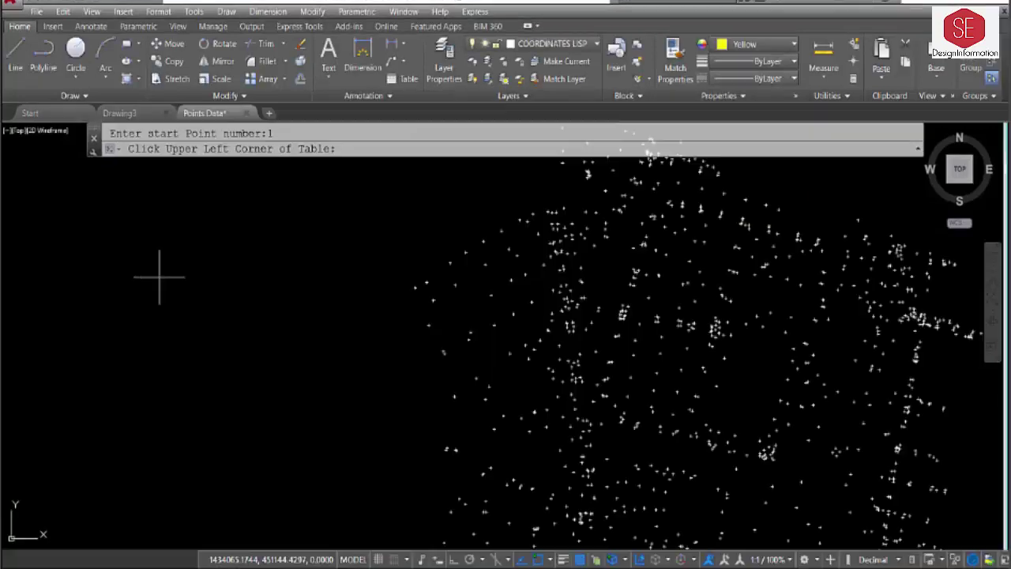
Place the table's upper-left corner left of the points, then pick the next polyline point
left_click(140, 277)
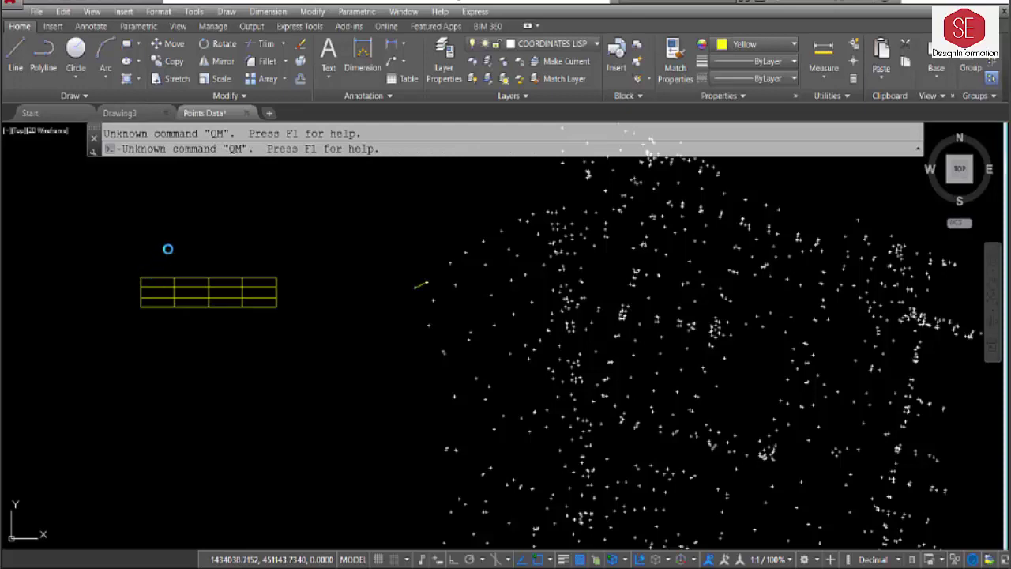
scroll(190, 304, "up", 2)
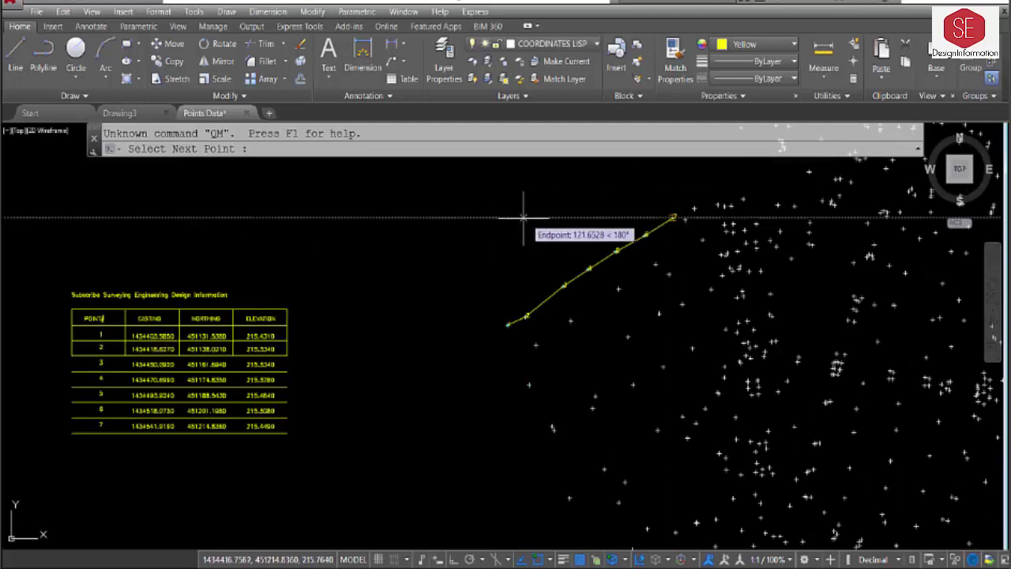
left_click(769, 315)
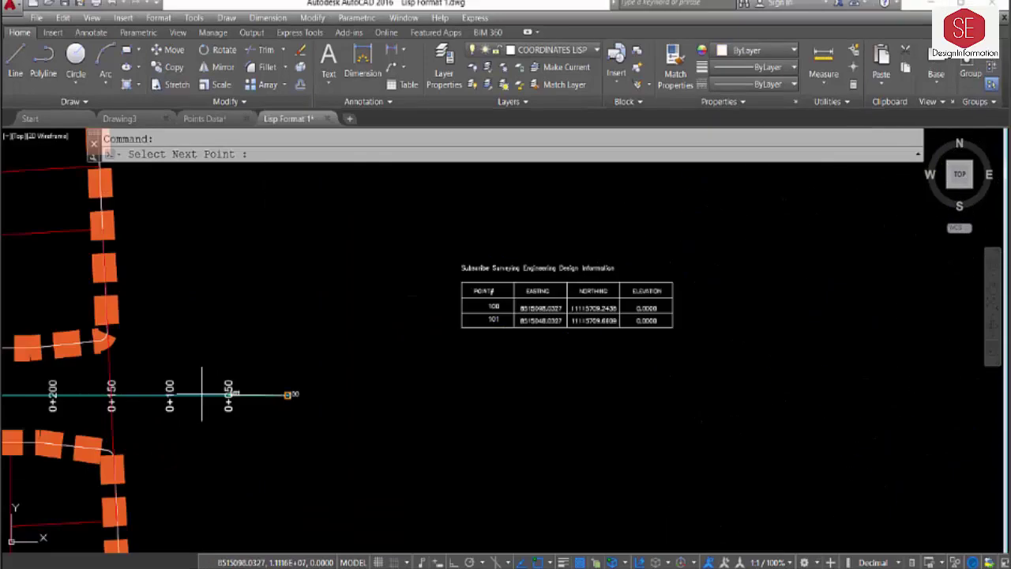
Pick stations 0+100, 0+150, 0+200 and beyond along the alignment, adding rows through 105
middle_click_drag(170, 395, 298, 379)
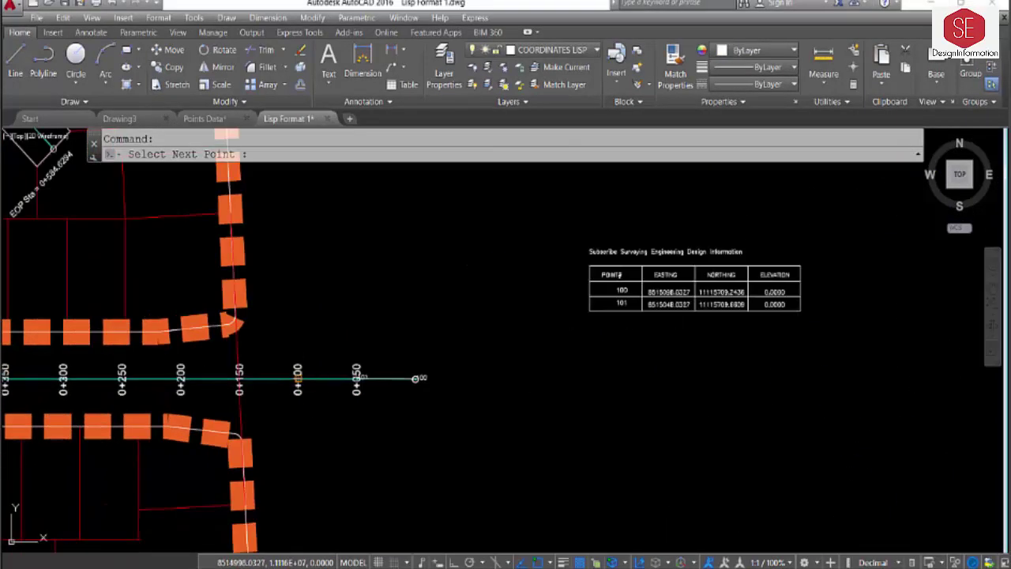
left_click(297, 379)
left_click(239, 379)
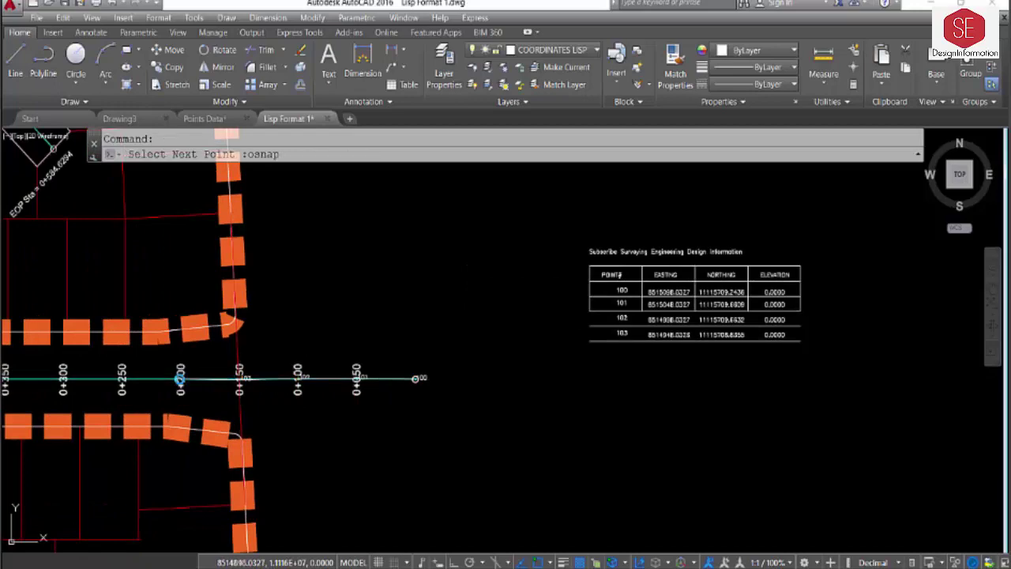
left_click(180, 379)
middle_click_drag(180, 380, 273, 373)
left_click(215, 376)
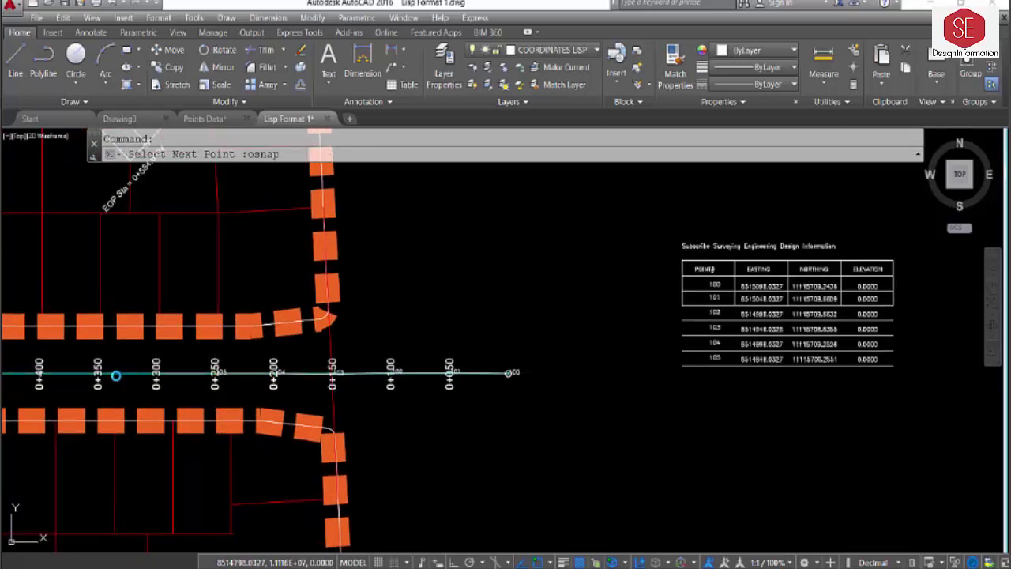
left_click(97, 376)
left_click(39, 376)
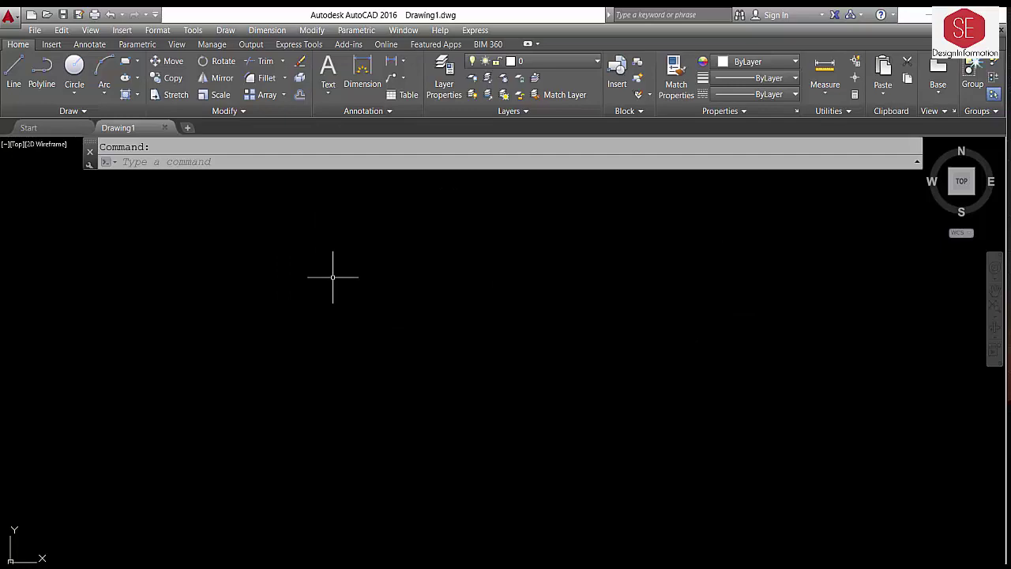
type("a")
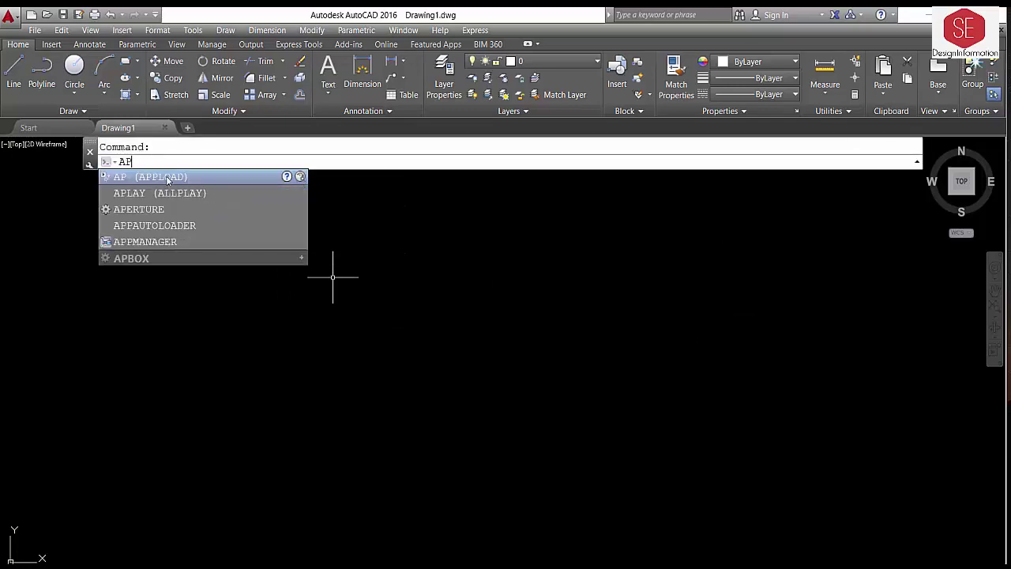
left_click(166, 179)
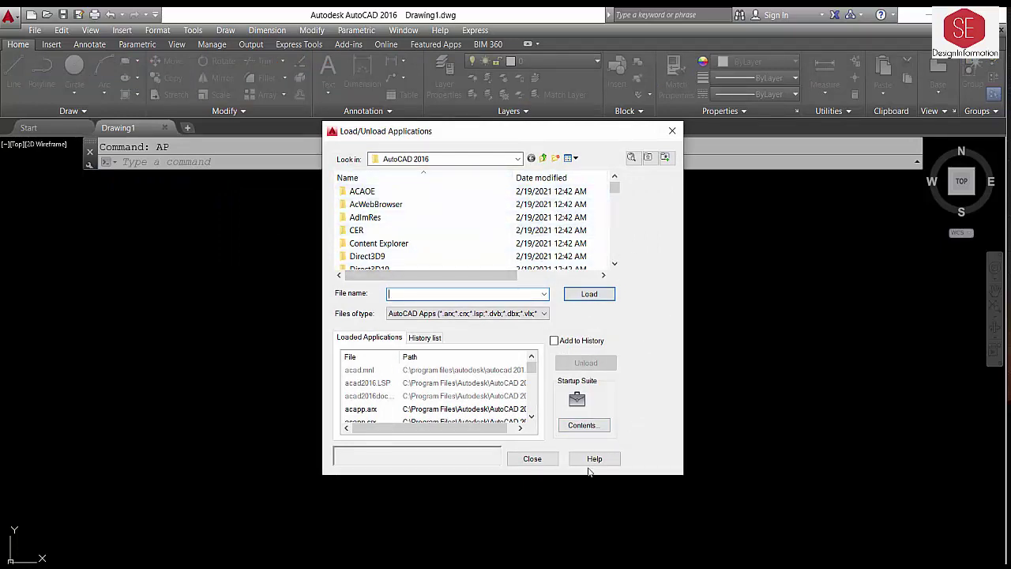
left_click(532, 458)
left_click(535, 463)
left_click(260, 192)
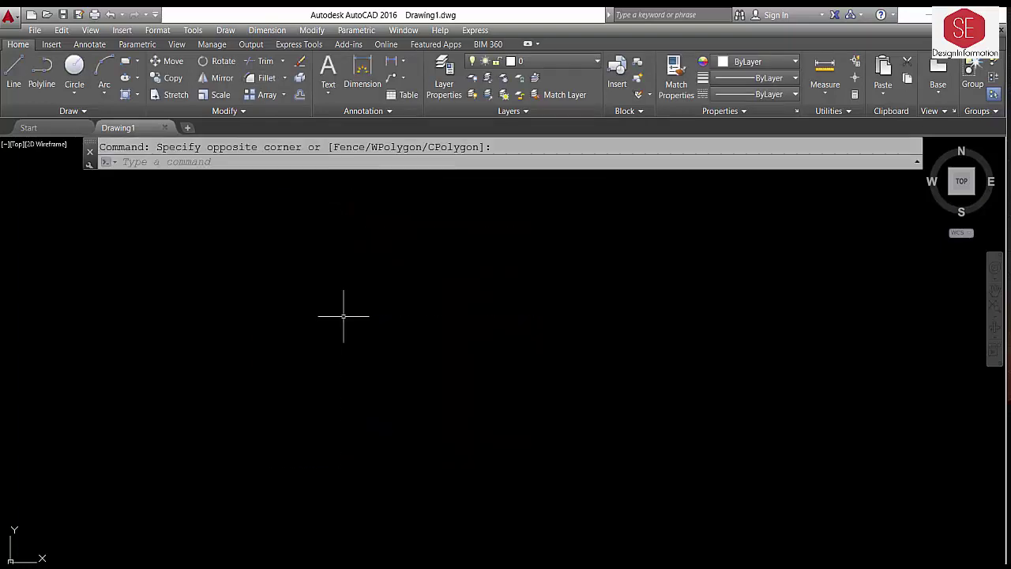
Add Coordinates Lisp.lsp to the Startup Suite and close the startup applications list
left_click(197, 32)
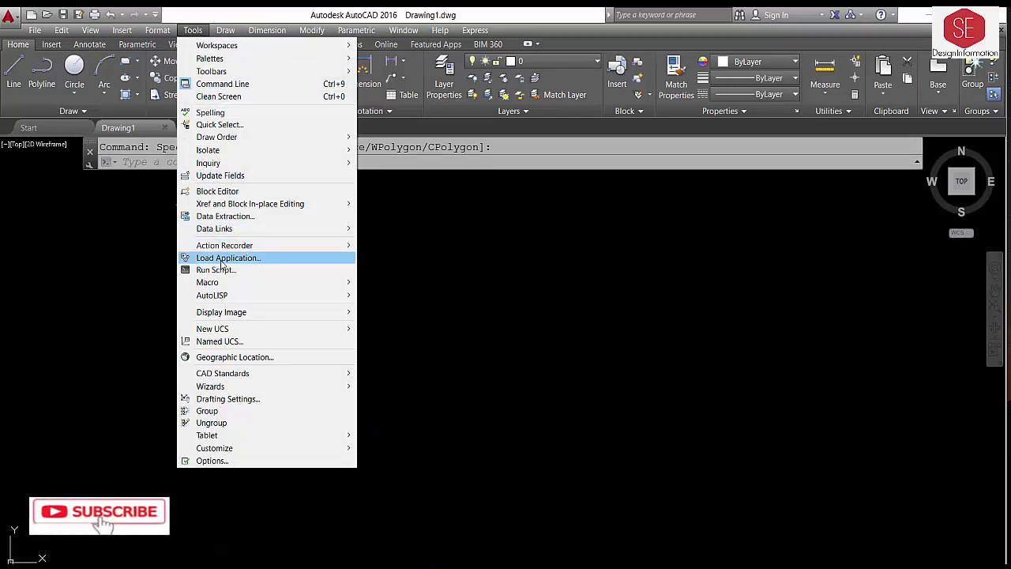
left_click(222, 260)
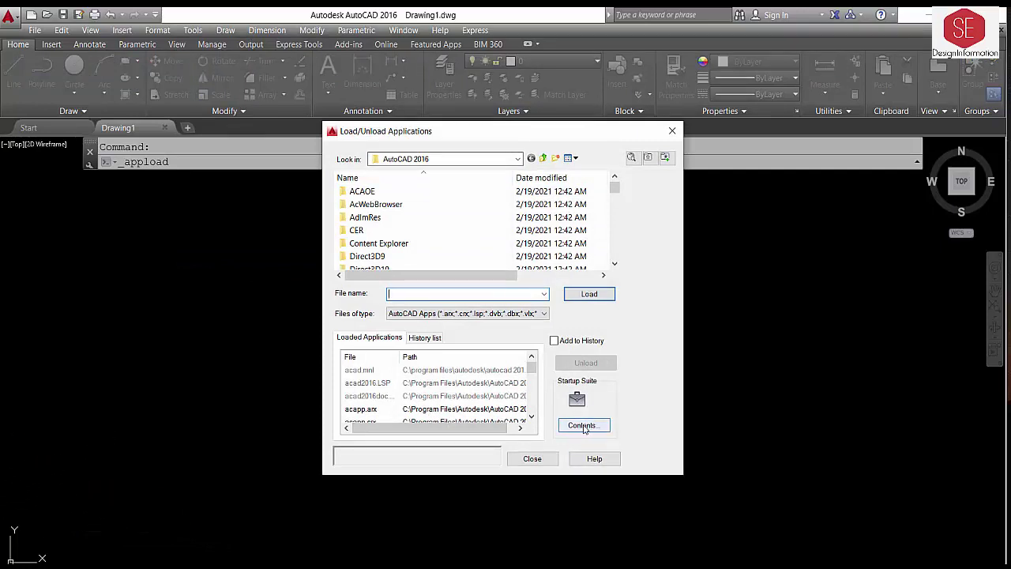
left_click(586, 426)
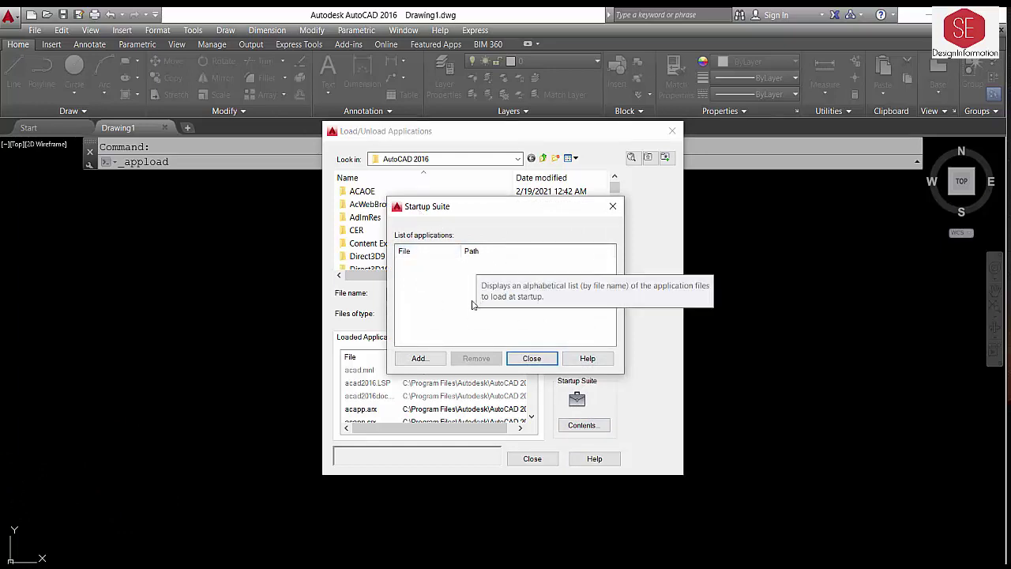
left_click(423, 361)
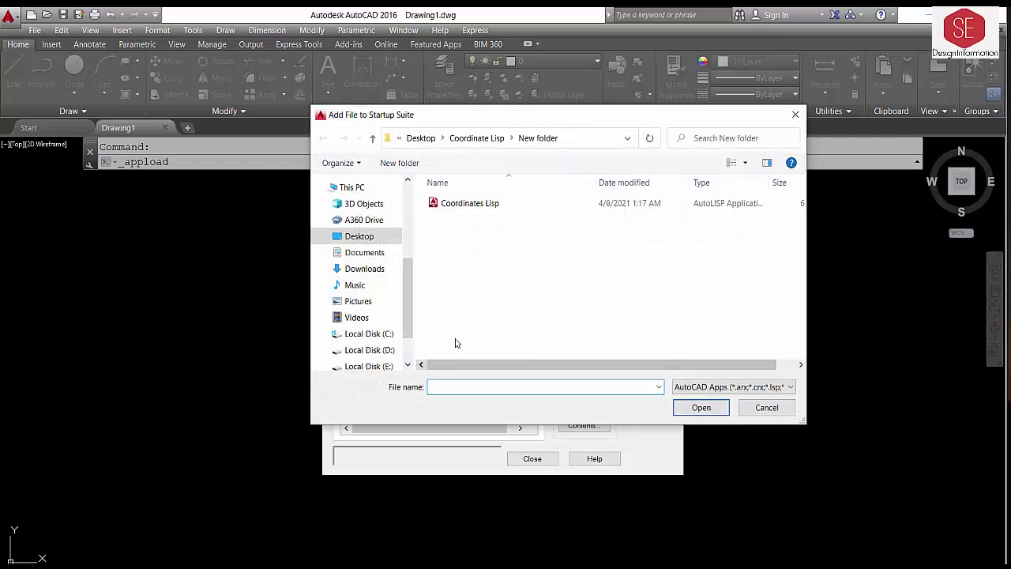
left_click(453, 206)
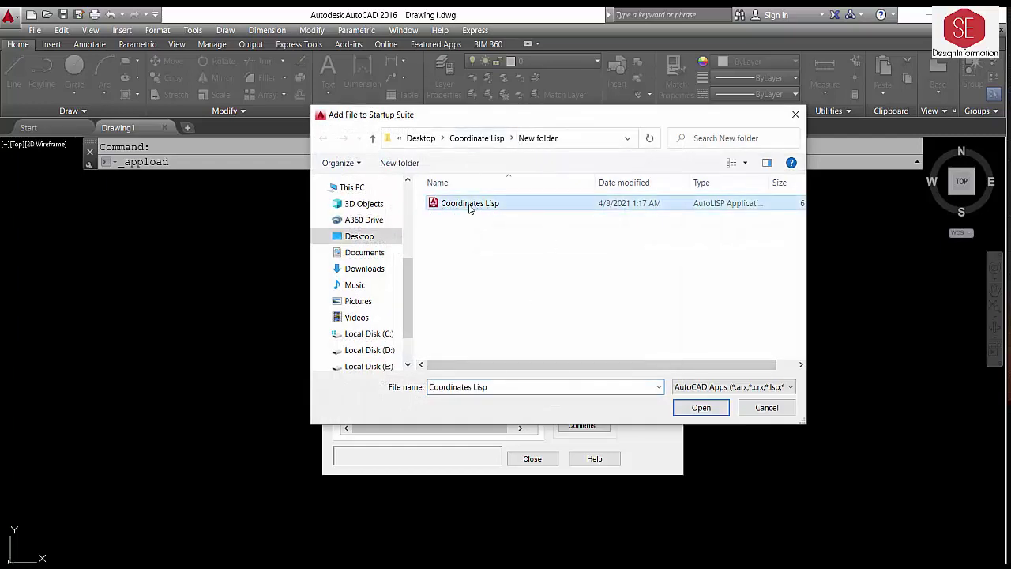
left_click(702, 408)
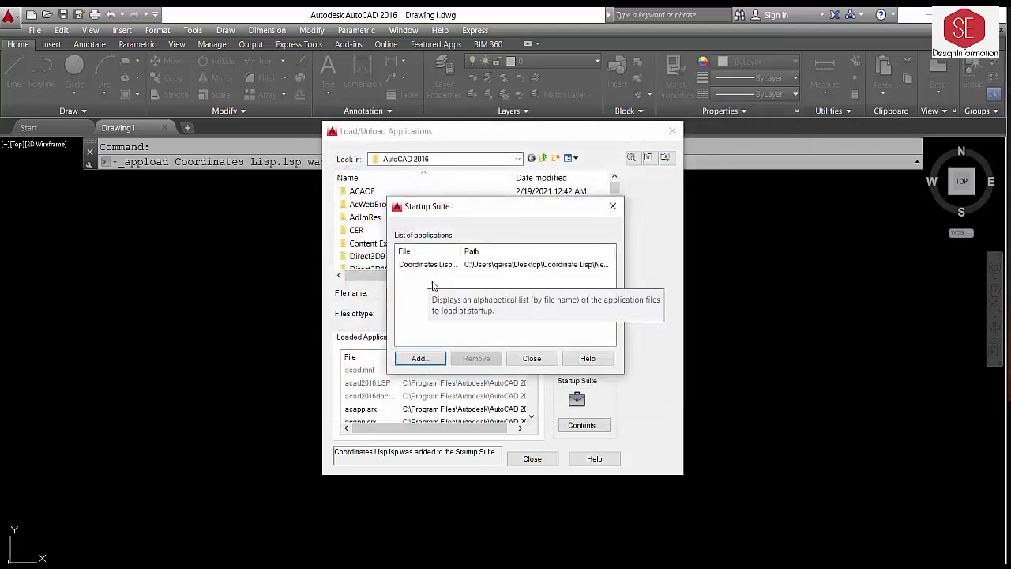
left_click(532, 358)
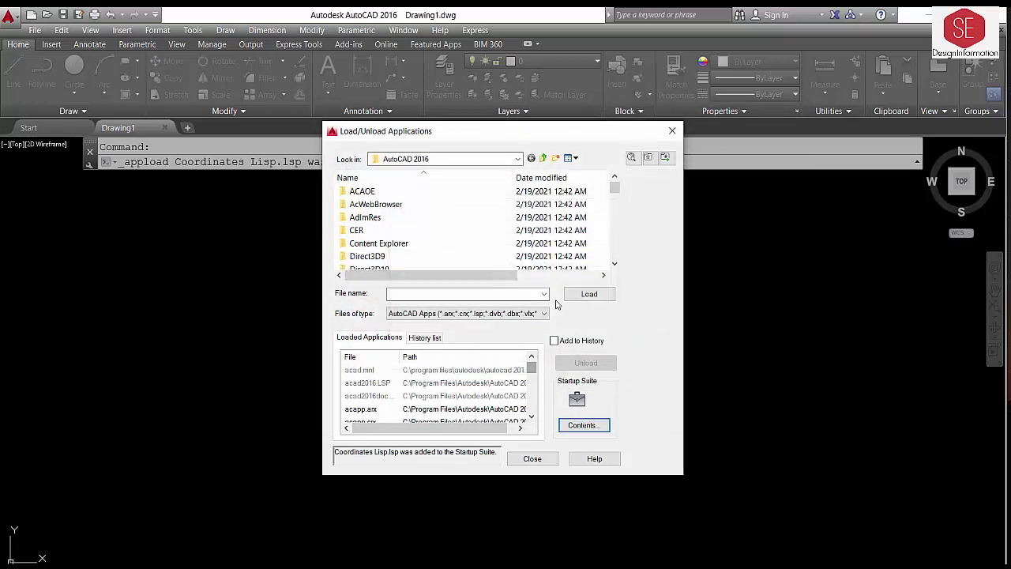
Close the Load/Unload Applications dialog and Drawing1, then start a new blank drawing
left_click(533, 459)
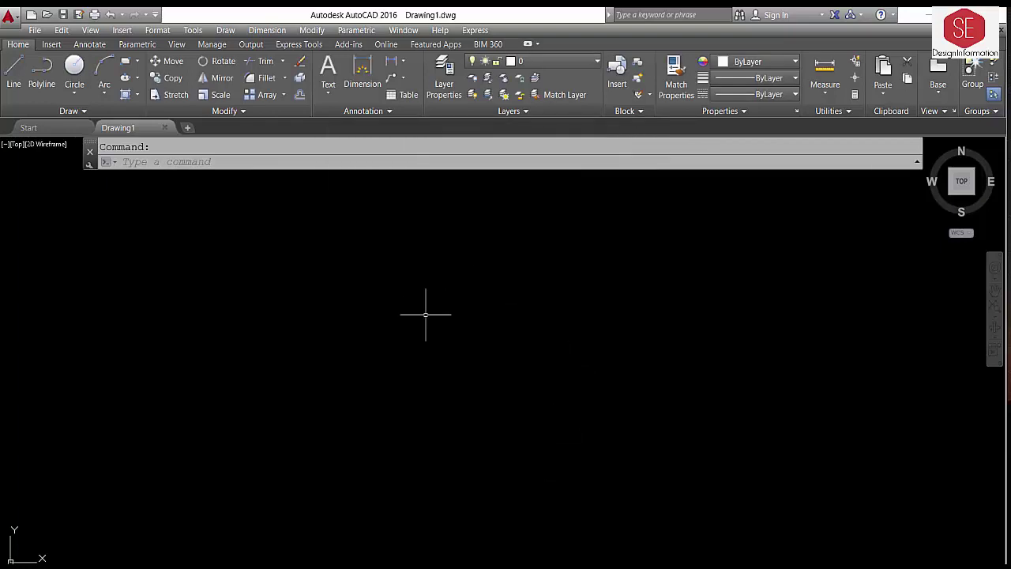
left_click(1001, 30)
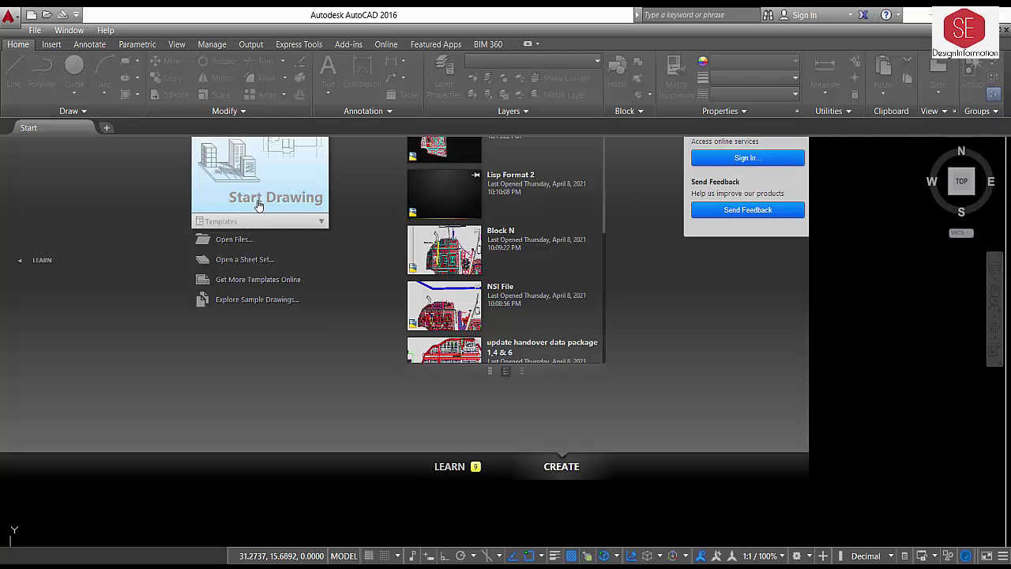
left_click(258, 205)
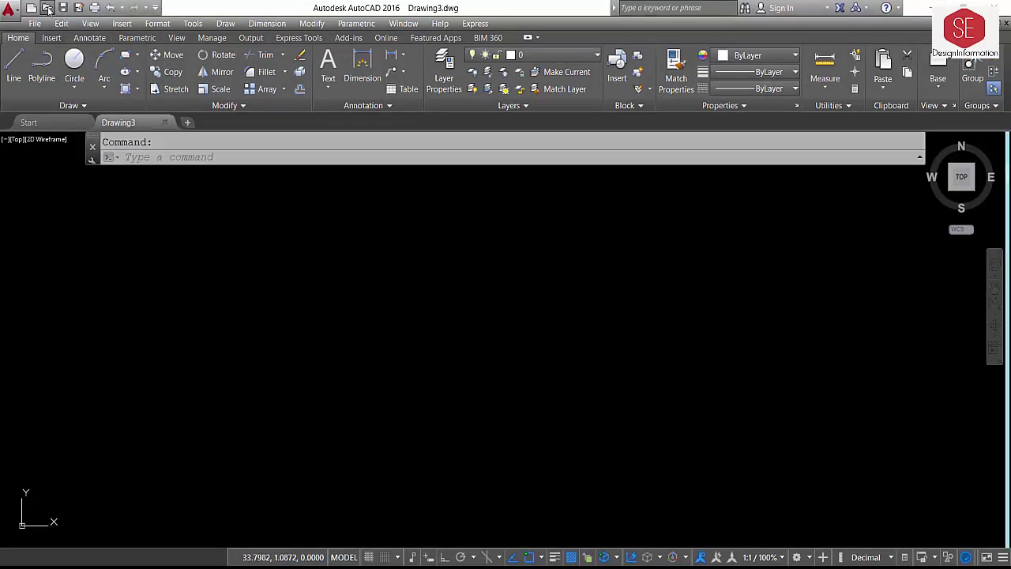
Open the Points Data drawing
left_click(47, 8)
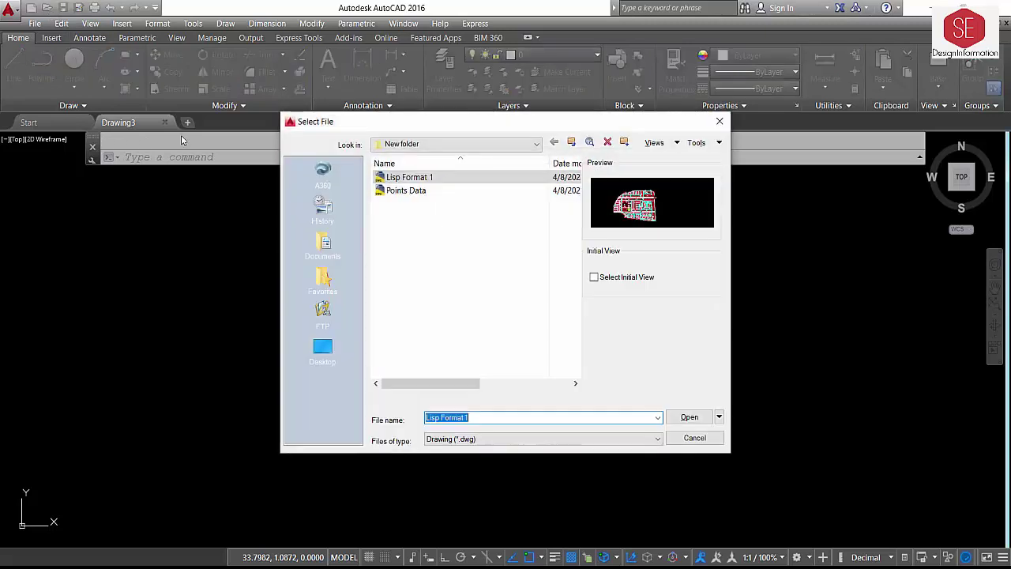
left_click(388, 197)
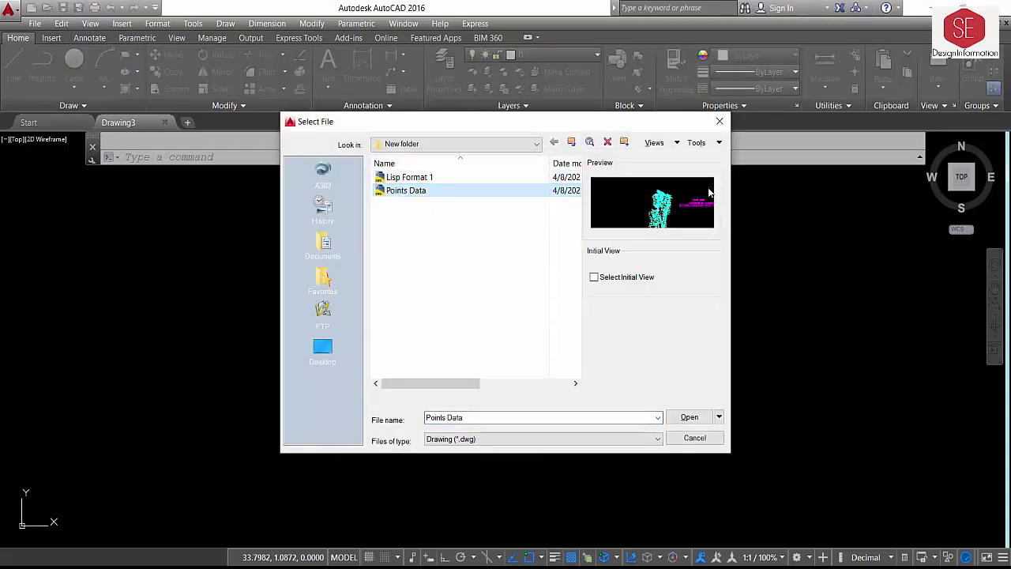
left_click(689, 417)
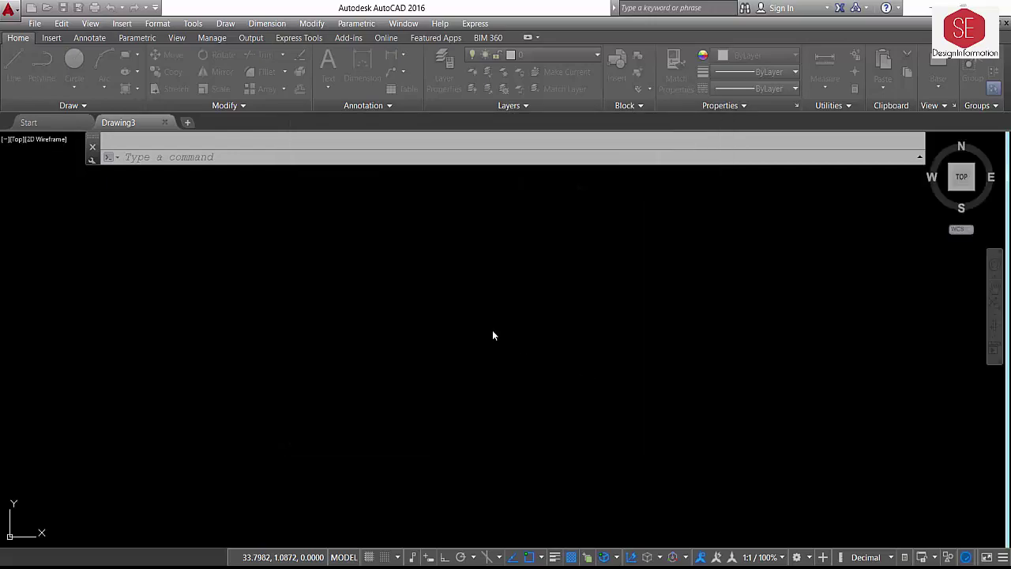
Zoom into the survey point cloud and regenerate the display with REGEN
scroll(600, 316, "up", 3)
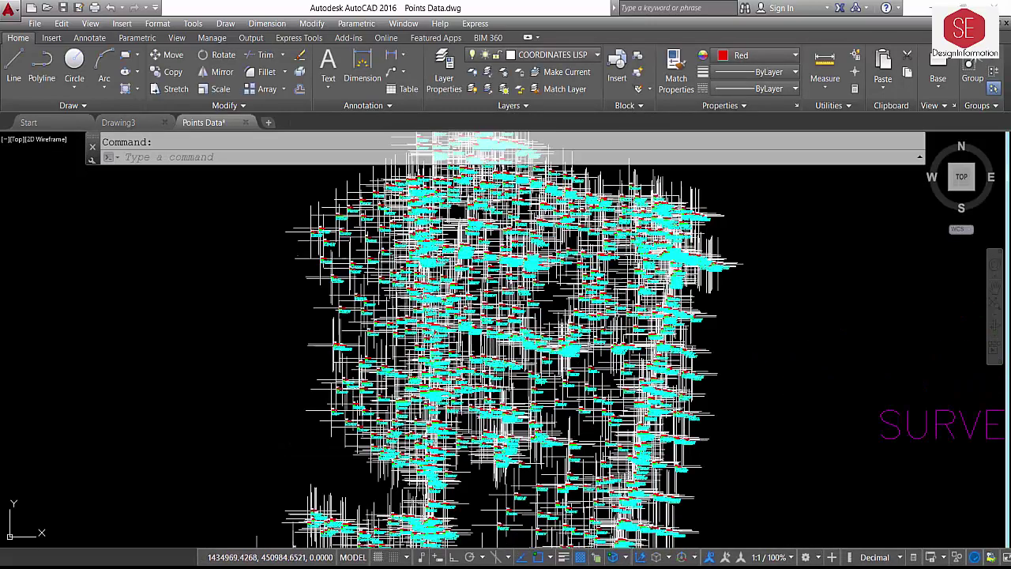
scroll(601, 316, "down", 1)
scroll(600, 316, "up", 1)
type("re")
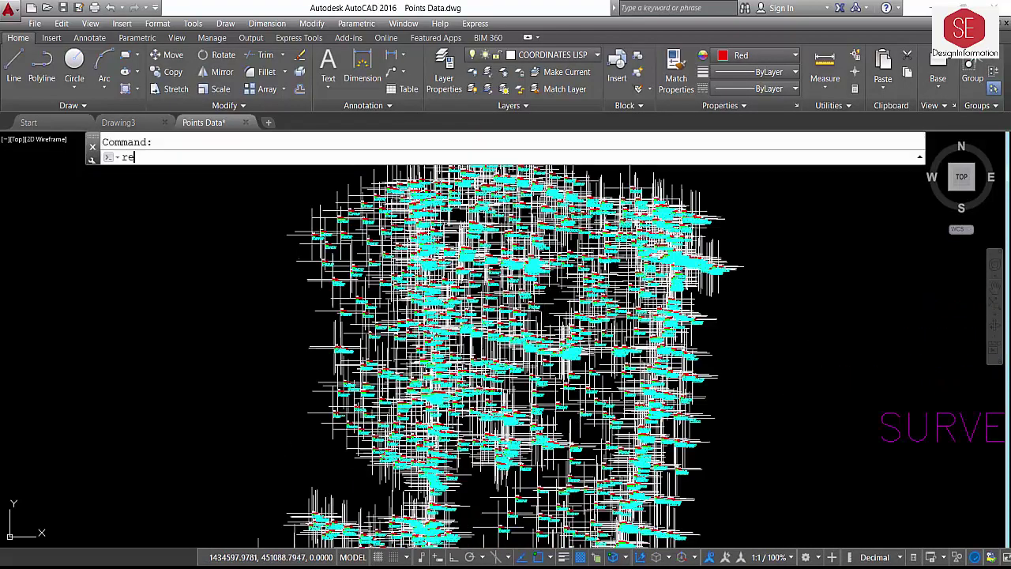
key("Return")
scroll(505, 340, "up", 3)
type("r")
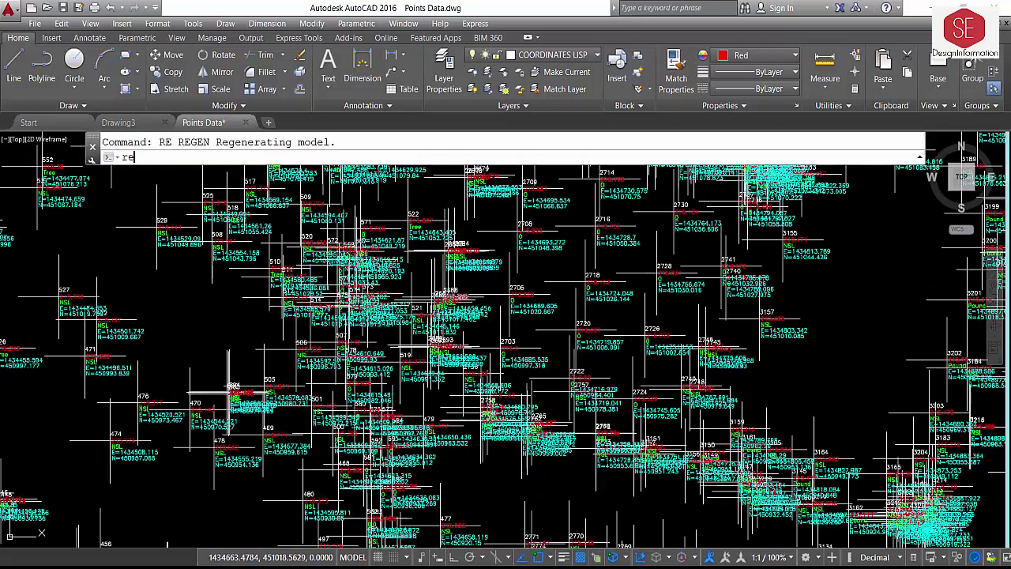
key("Return")
scroll(456, 300, "up", 3)
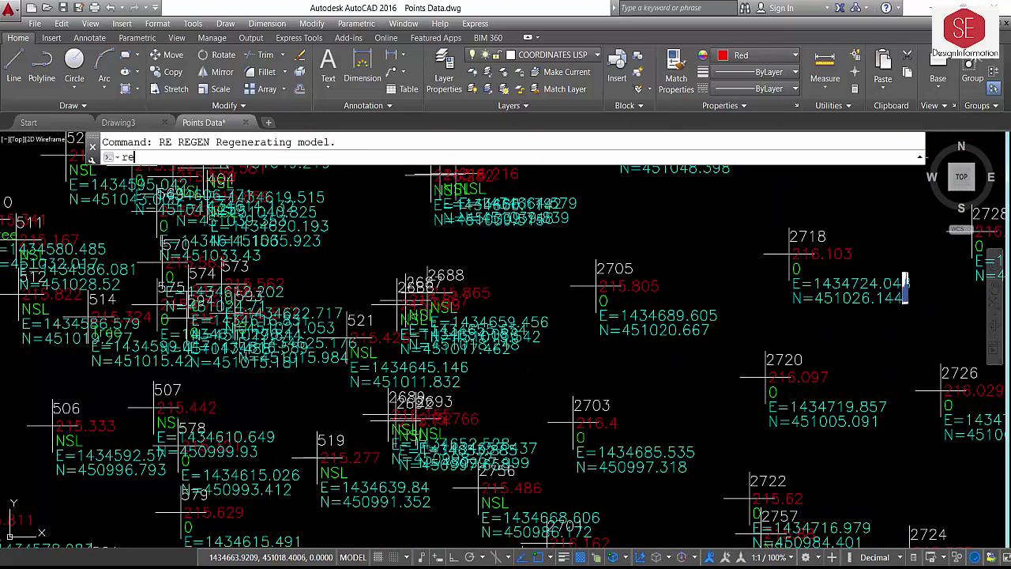
scroll(447, 300, "down", 5)
key("Return")
Zoom in to inspect point label 544, then deselect it and zoom out slightly
scroll(403, 286, "down", 1)
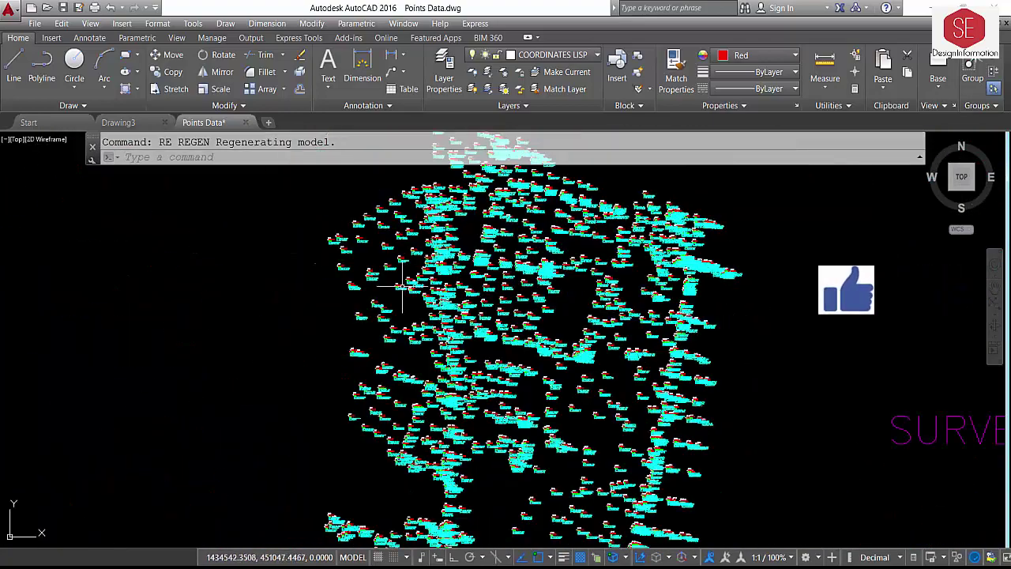
scroll(348, 237, "up", 3)
scroll(316, 229, "up", 2)
scroll(260, 269, "up", 3)
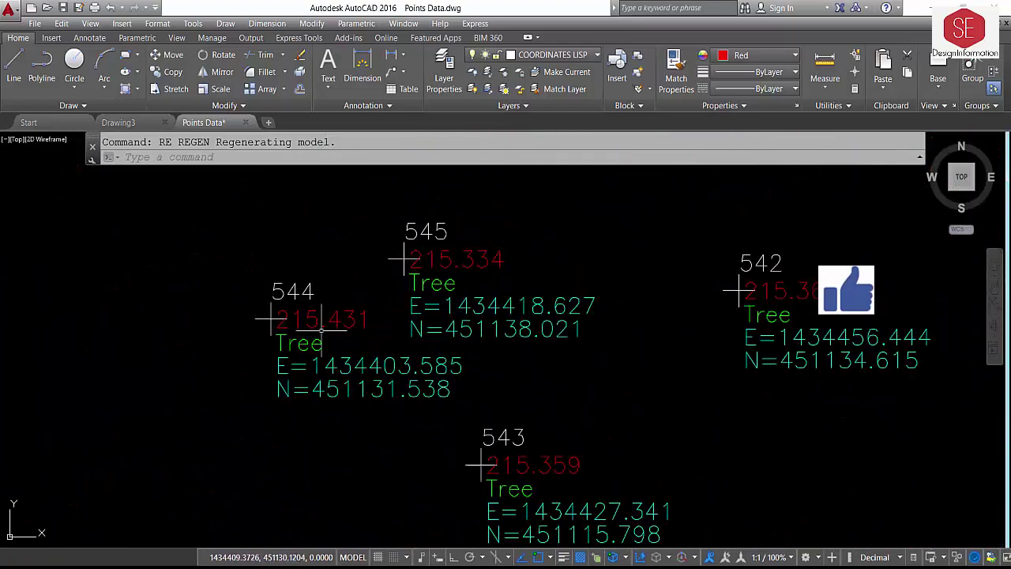
left_click(272, 291)
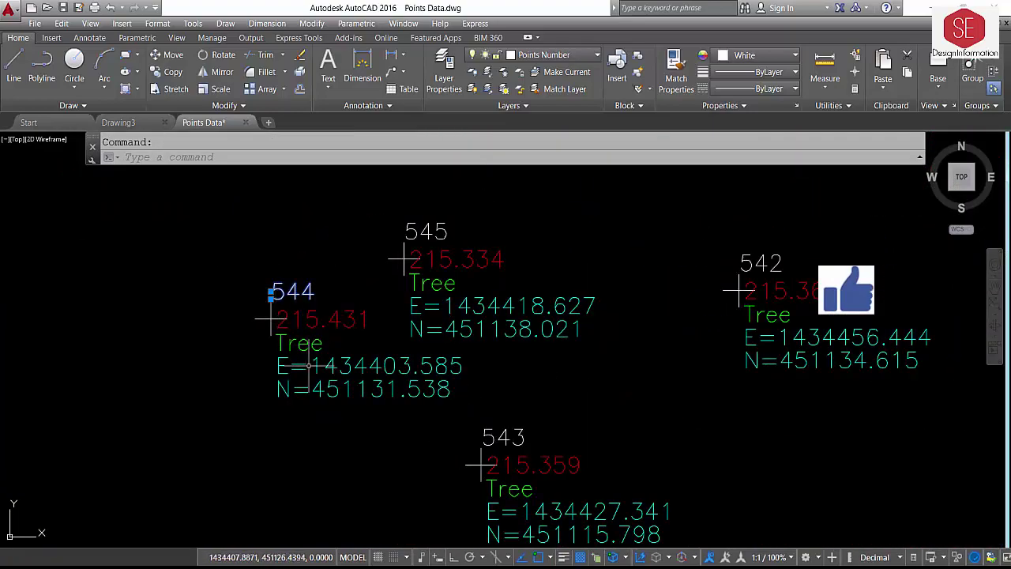
key("Escape")
scroll(293, 324, "down", 4)
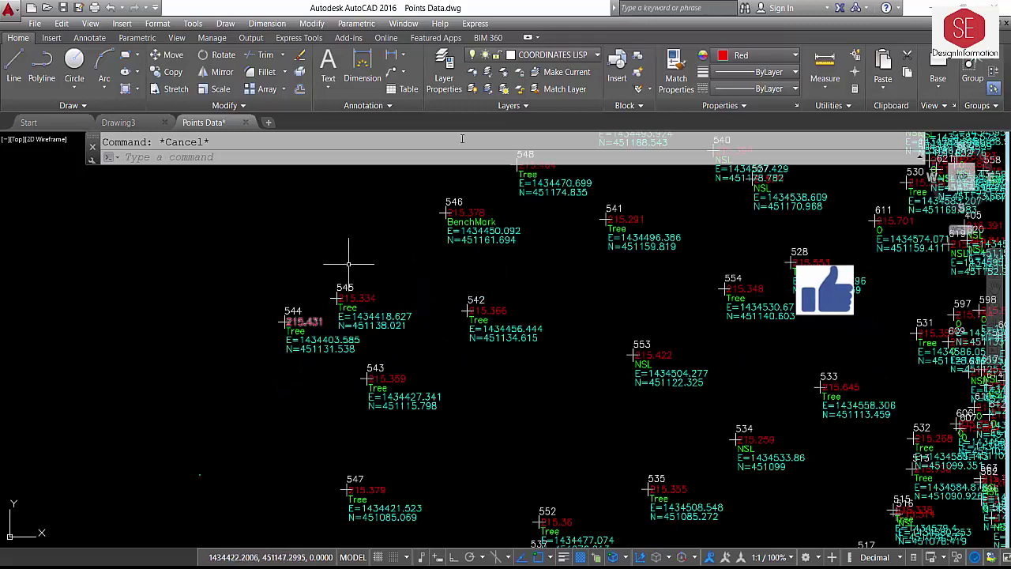
Turn off the Coordinates layer, confirming the prompt
left_click(521, 55)
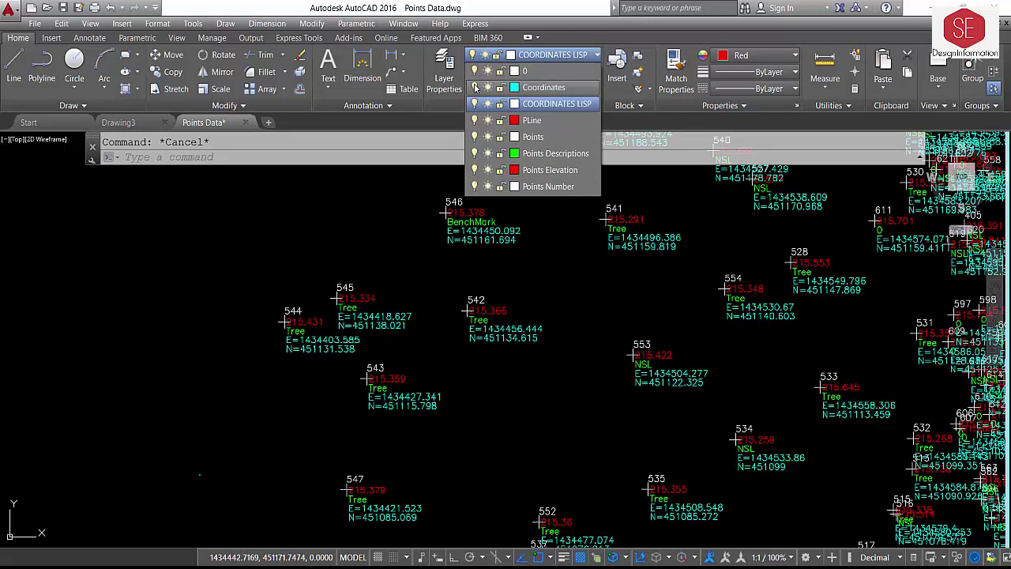
left_click(475, 88)
left_click(474, 103)
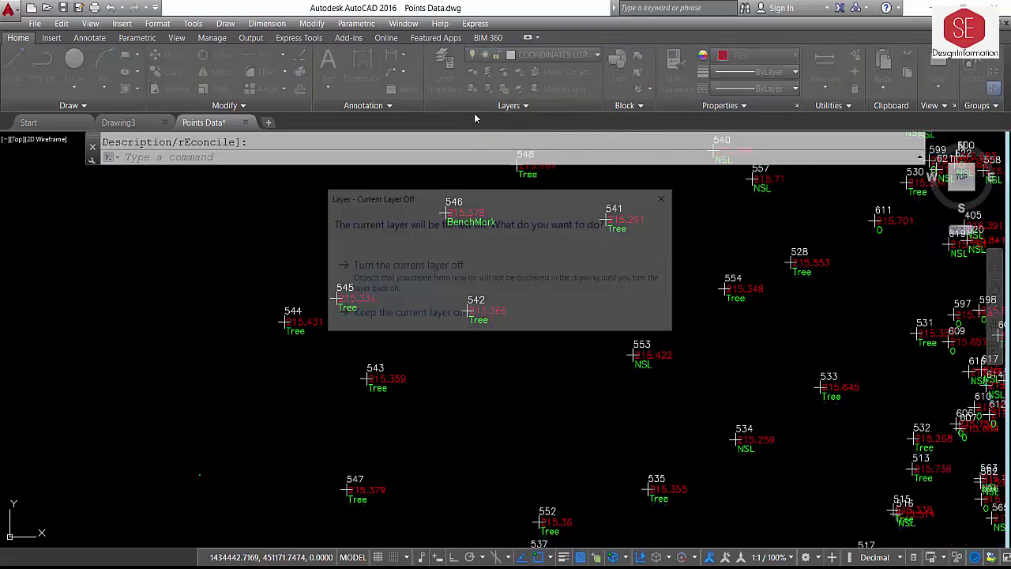
left_click(432, 265)
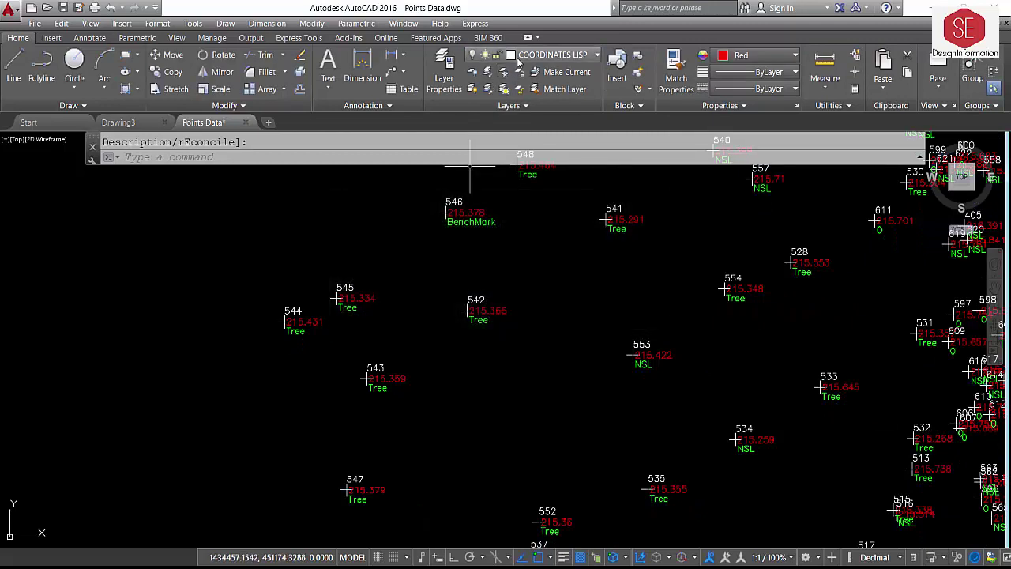
Turn off the Points Descriptions, Points Elevation and Points Number layers, then regenerate
left_click(521, 55)
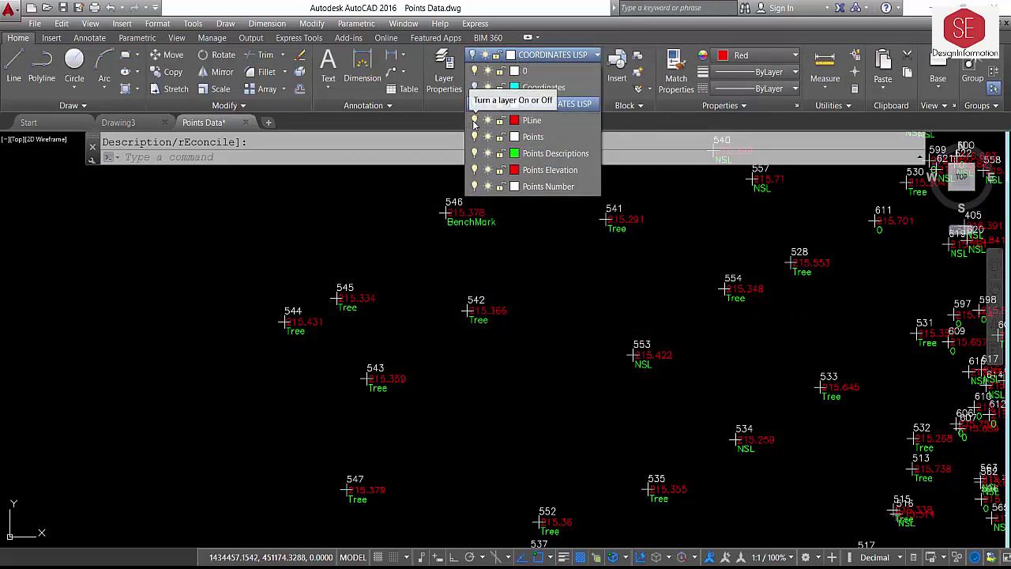
left_click(474, 136)
left_click(474, 139)
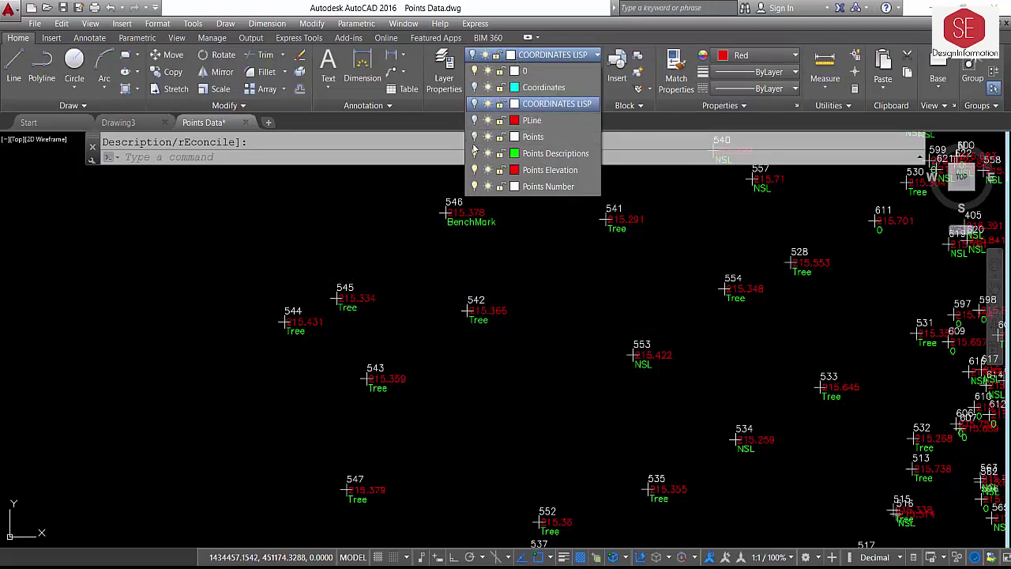
left_click(474, 153)
left_click(474, 170)
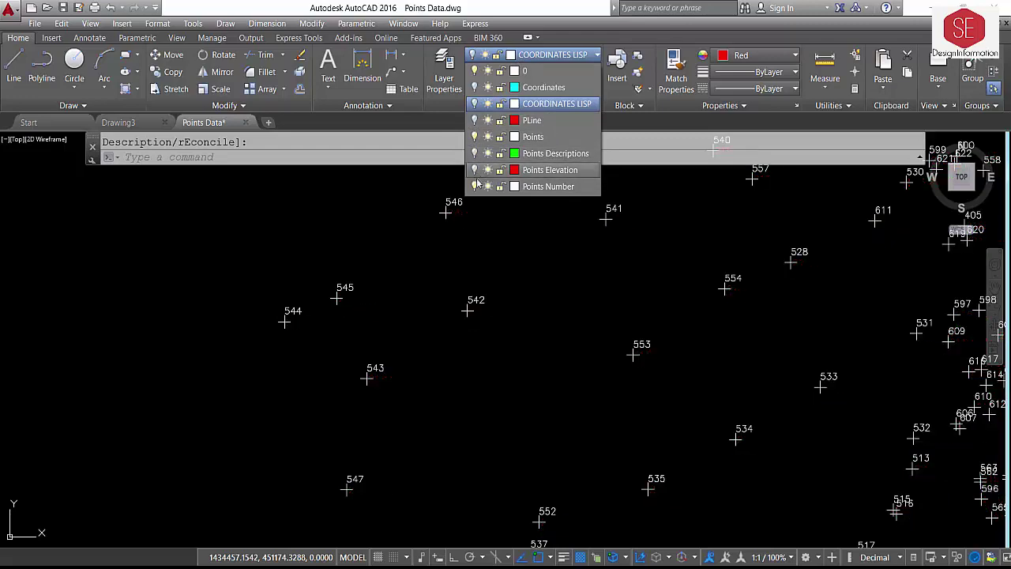
left_click(474, 186)
scroll(442, 286, "down", 5)
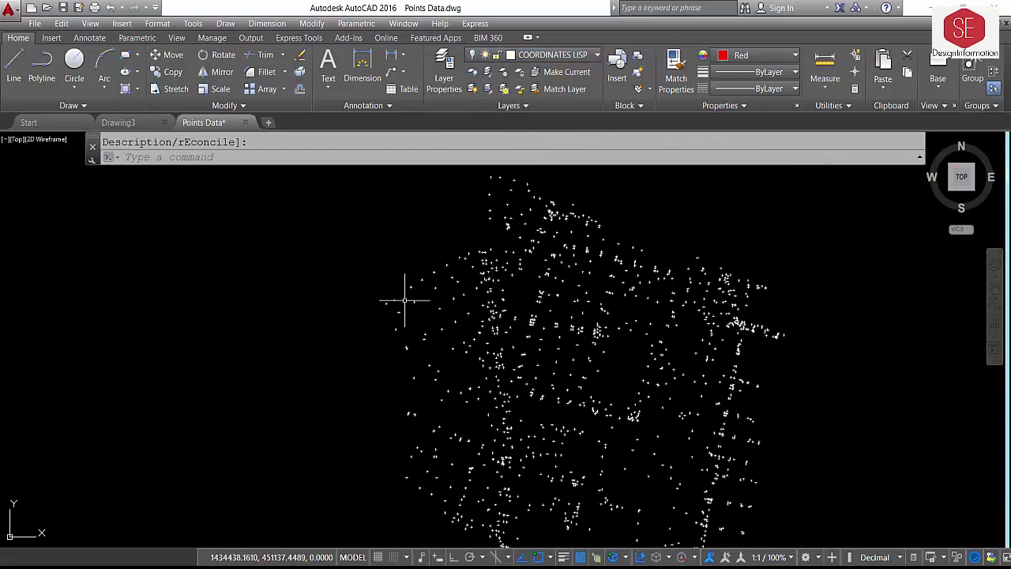
scroll(524, 293, "up", 2)
type("re")
key("Return")
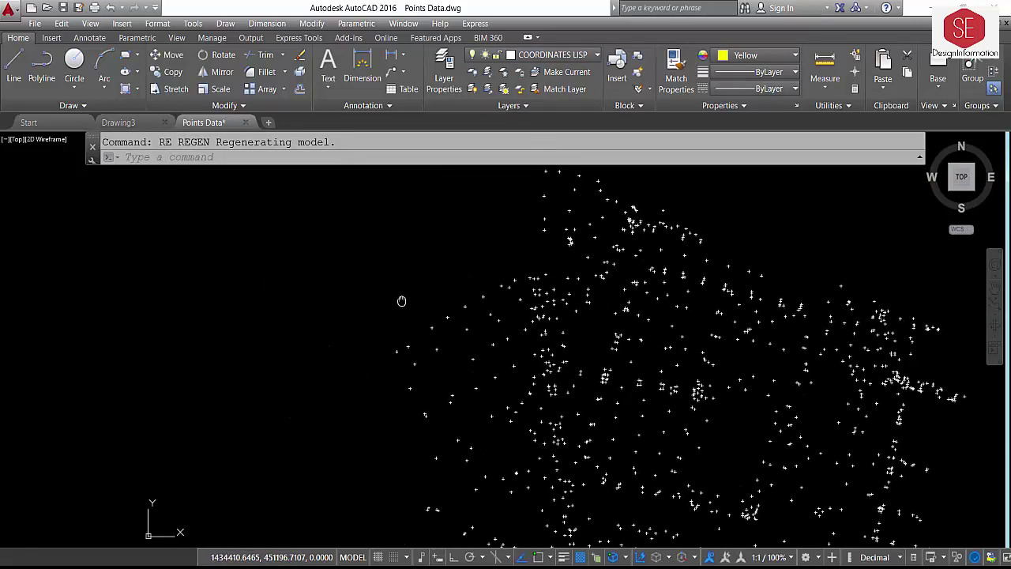
Run QM, snap to survey points 544 and 545, and number the point table from 1
middle_click_drag(401, 300, 553, 240)
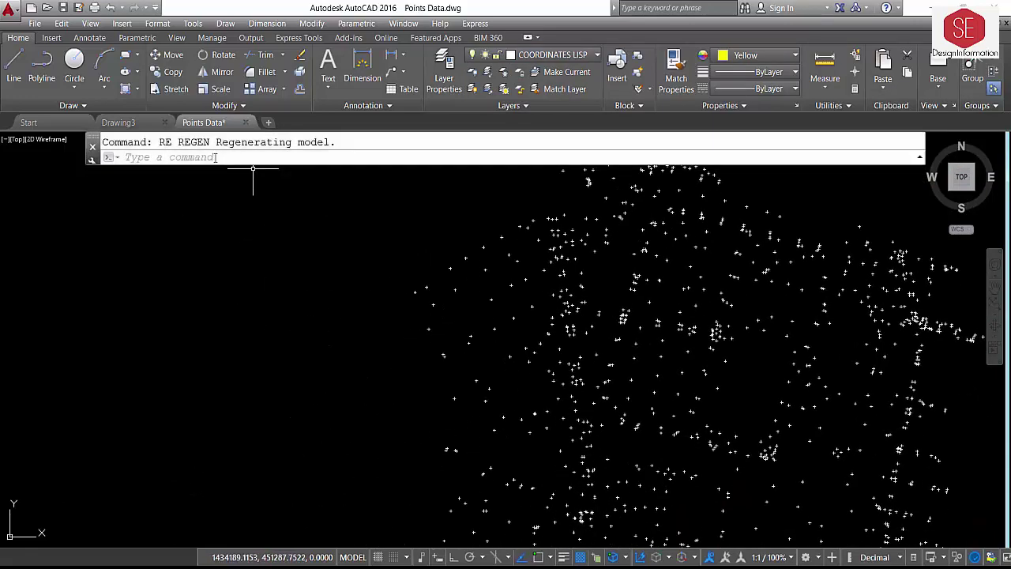
type("cm")
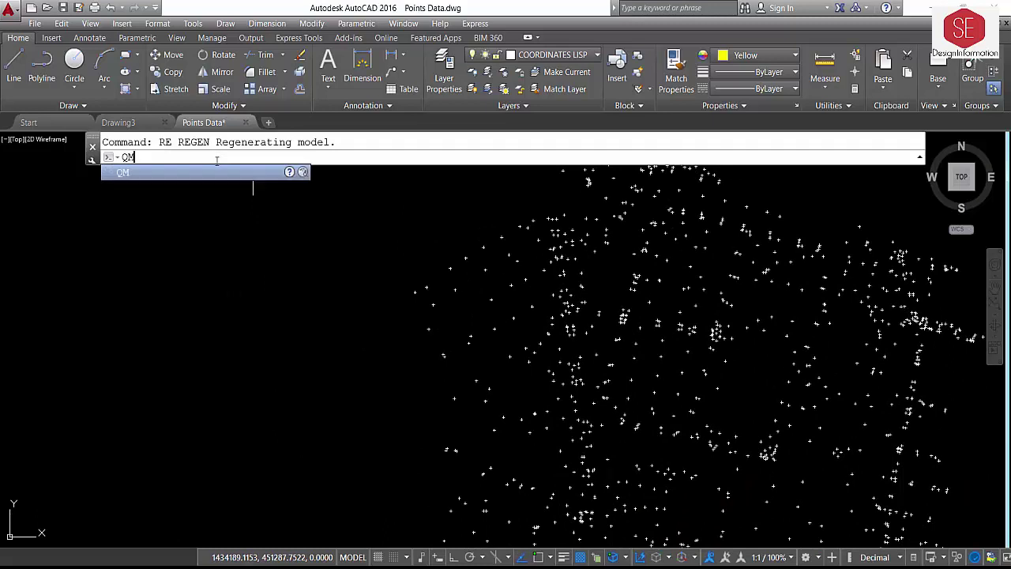
left_click(127, 173)
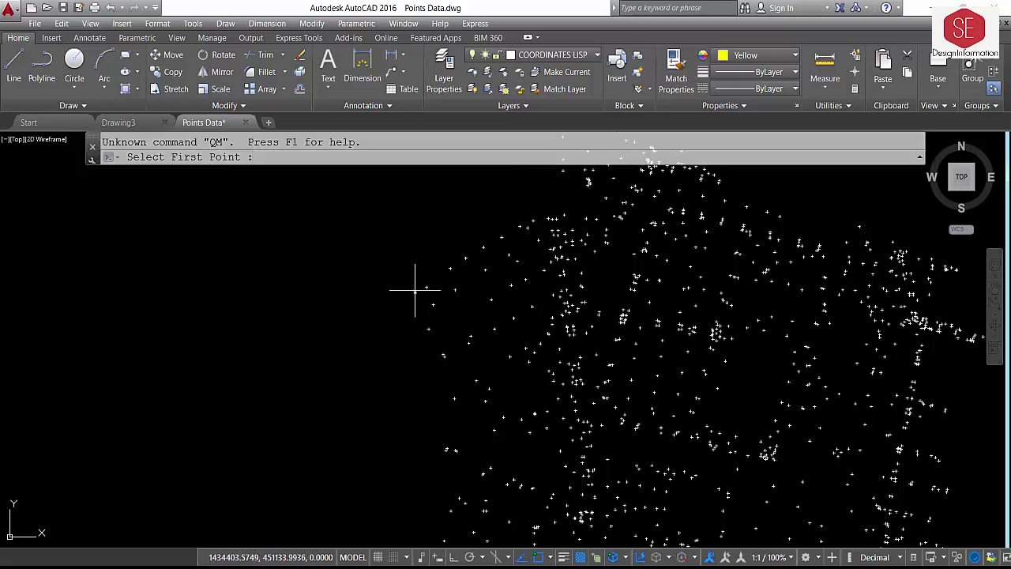
left_click(551, 559)
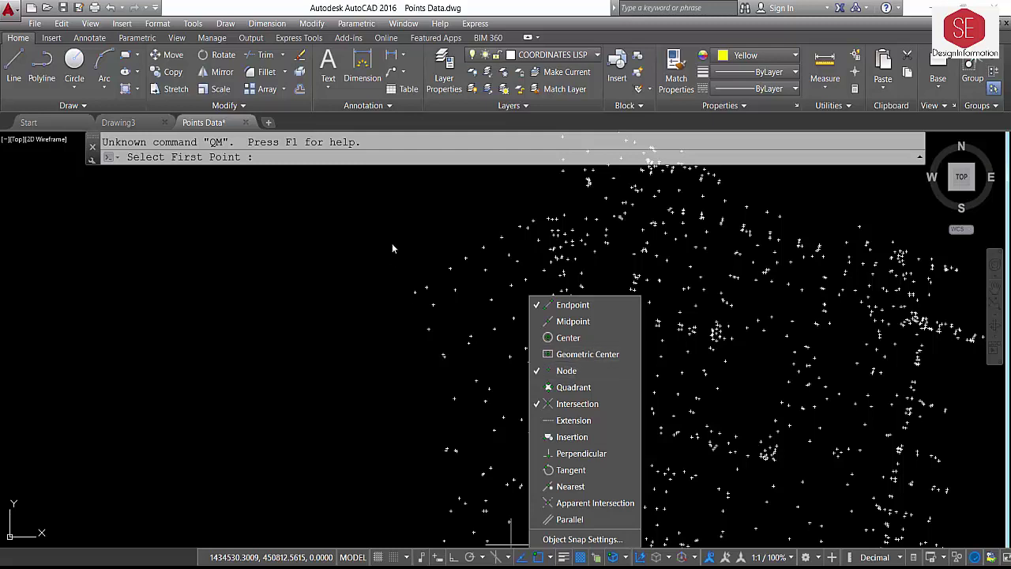
left_click(415, 291)
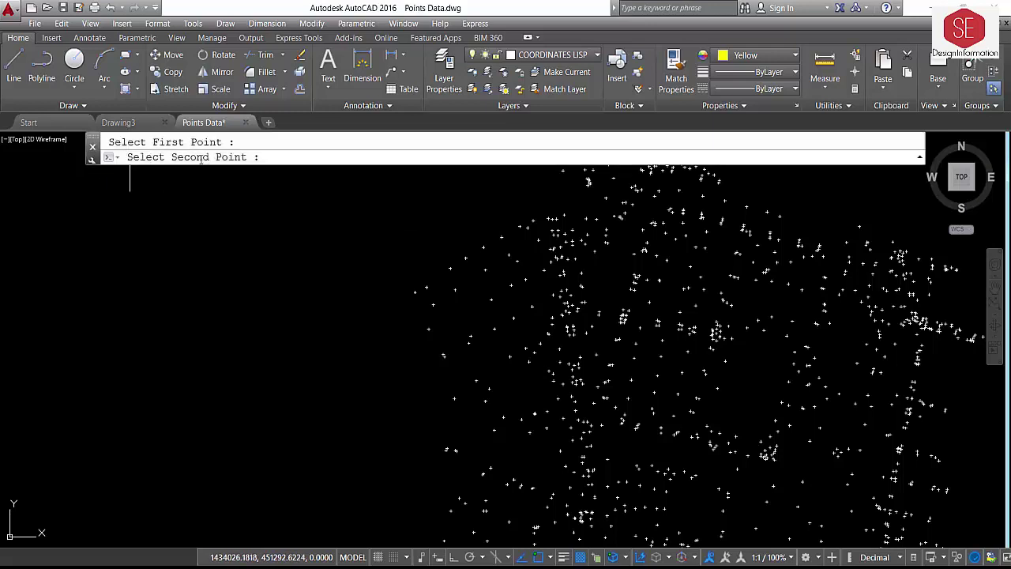
left_click(427, 286)
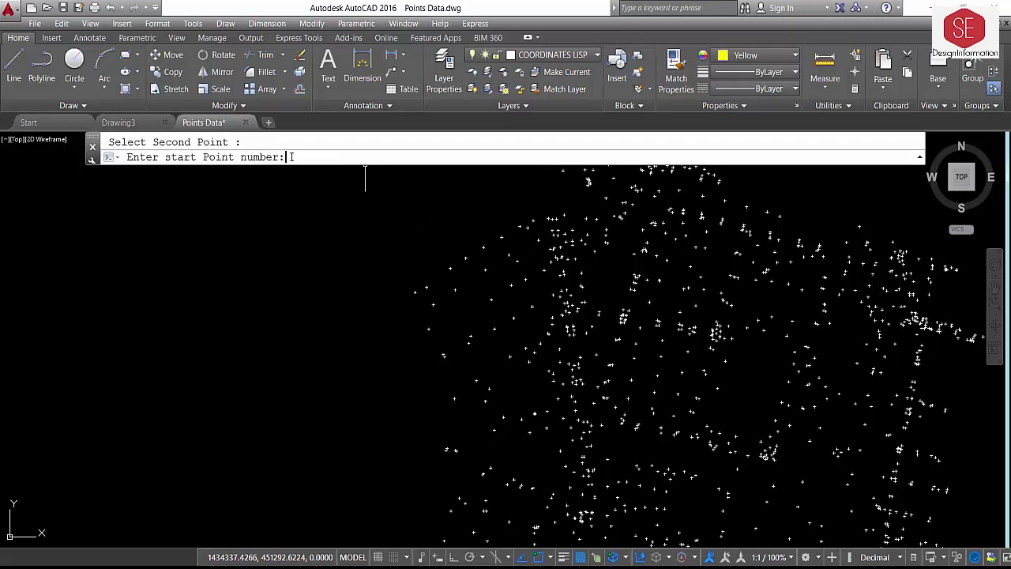
type("1")
key("Return")
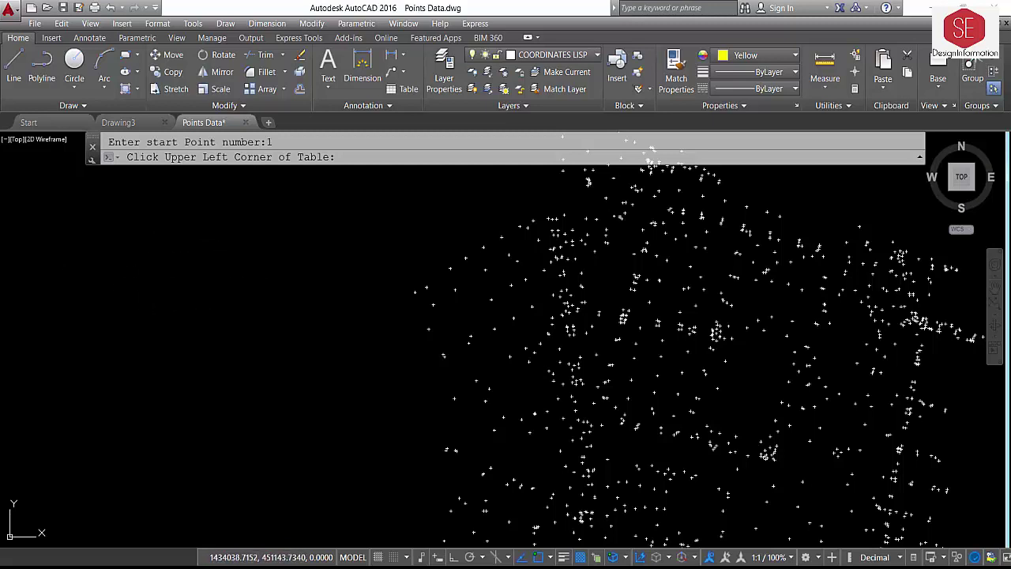
type("qm")
key("Return")
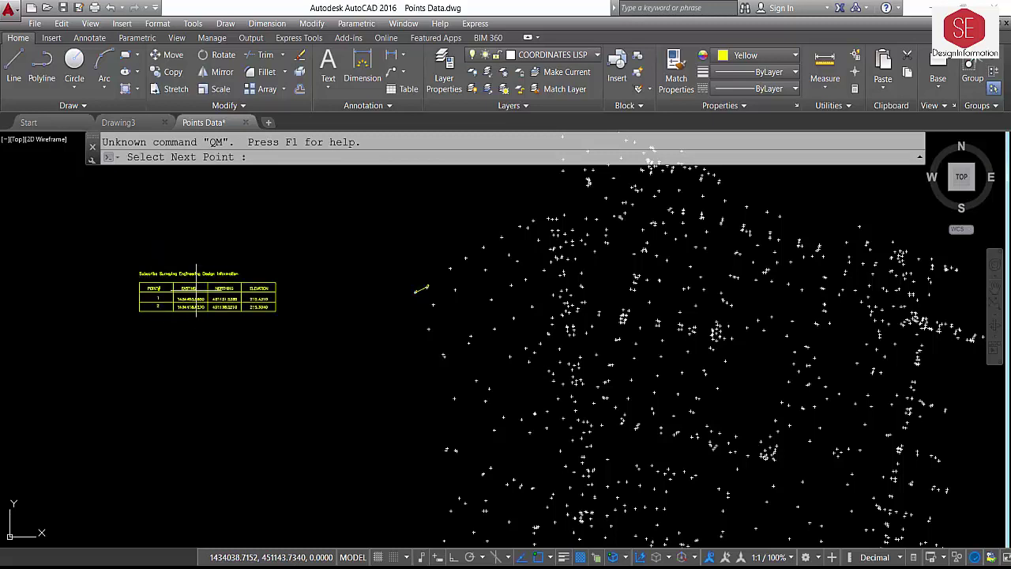
Turn on Node object snap and extend the boundary through points 4 and 5
scroll(187, 310, "up", 2)
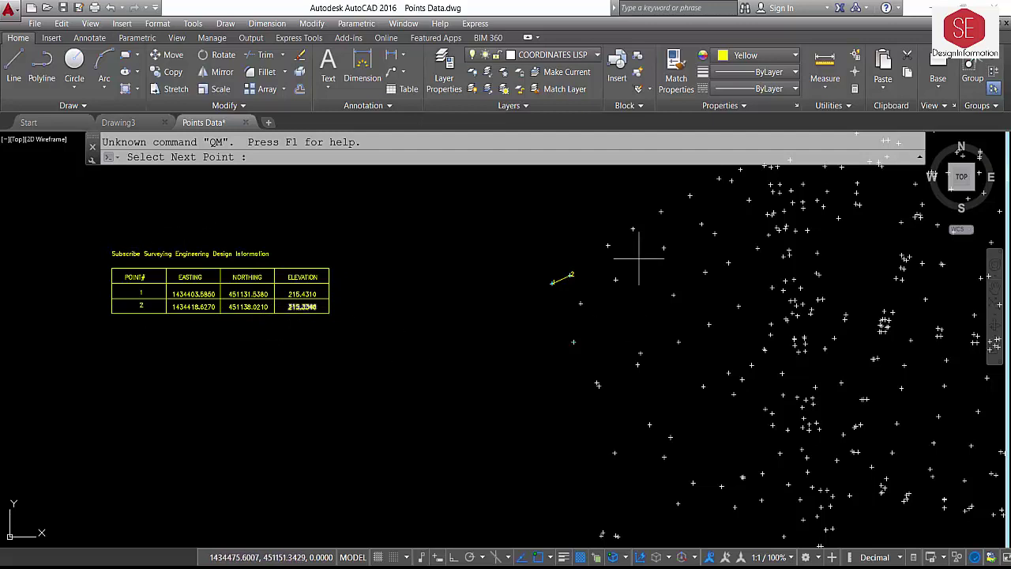
left_click(551, 556)
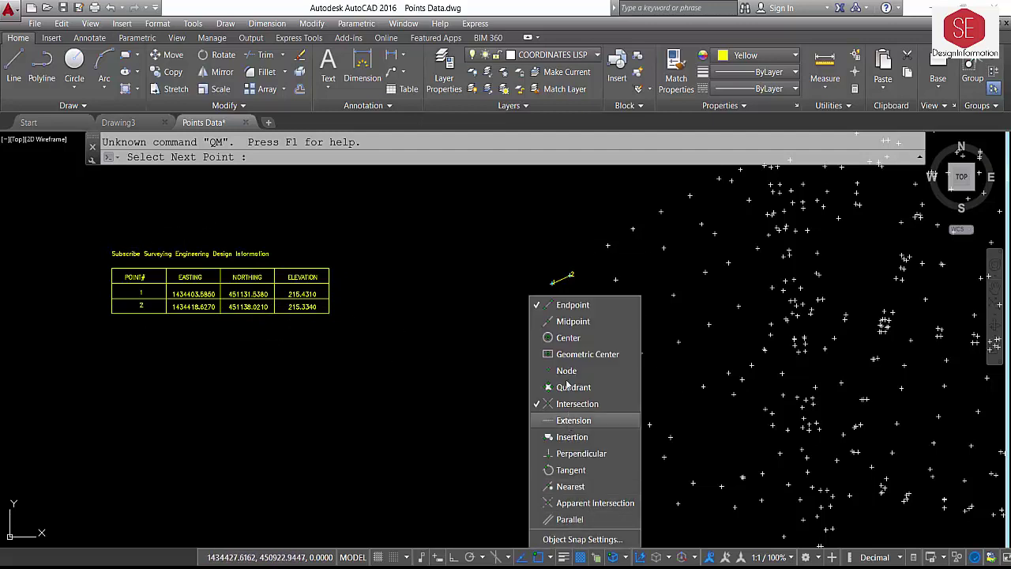
left_click(562, 375)
left_click(607, 247)
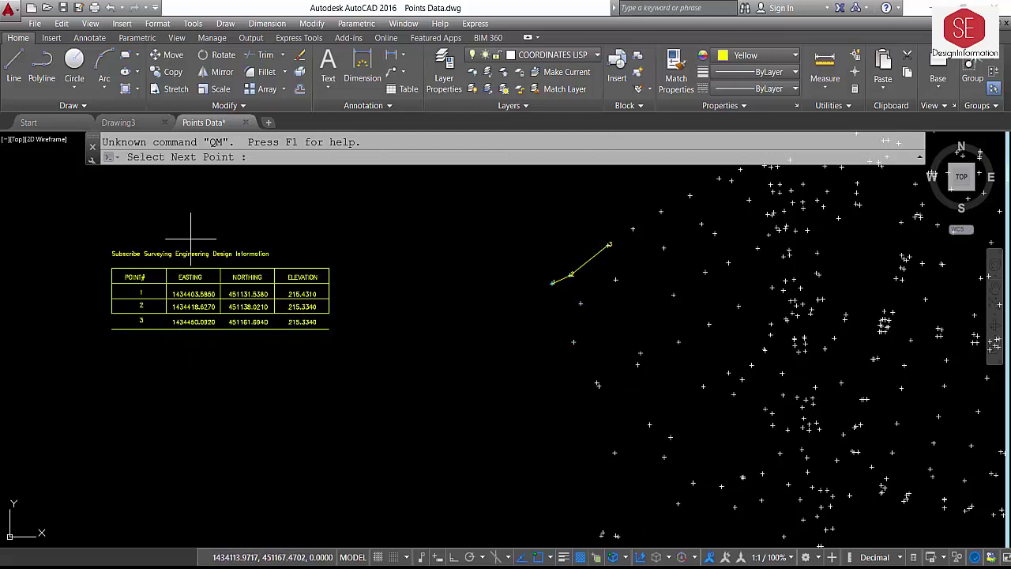
left_click(632, 228)
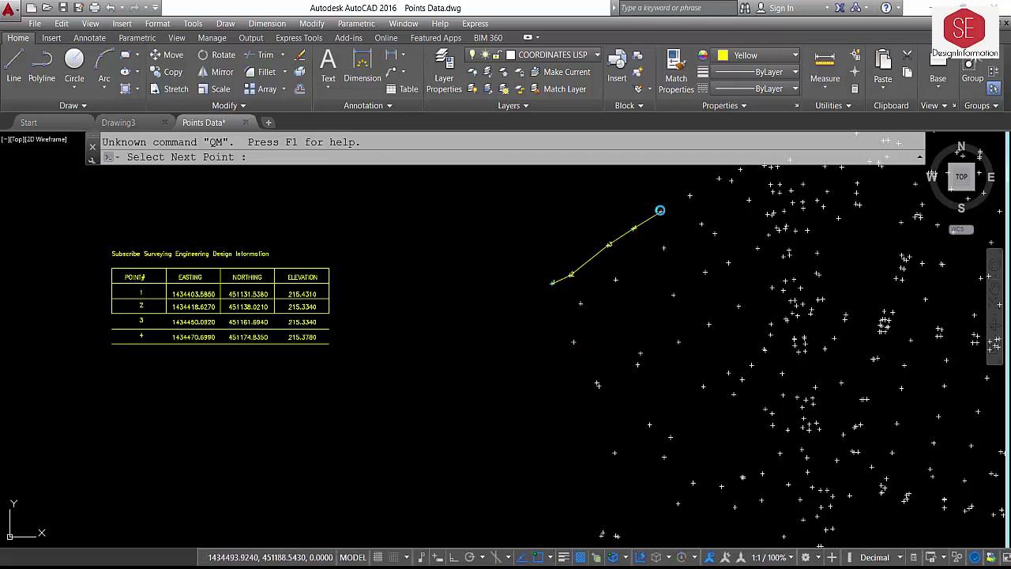
left_click(659, 210)
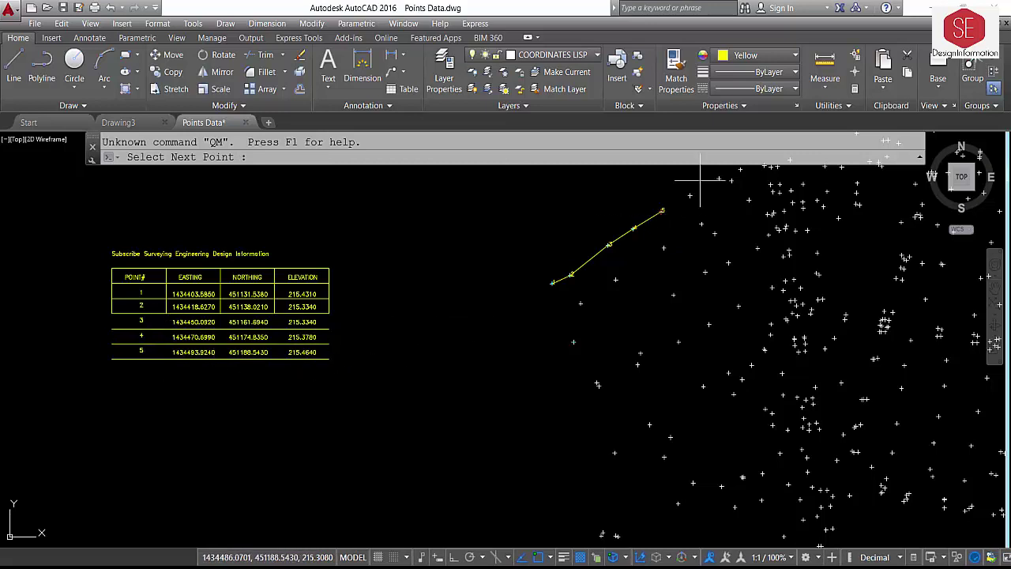
Add boundary points 6, 7 and 8, turning the line south-east
scroll(663, 193, "up", 5)
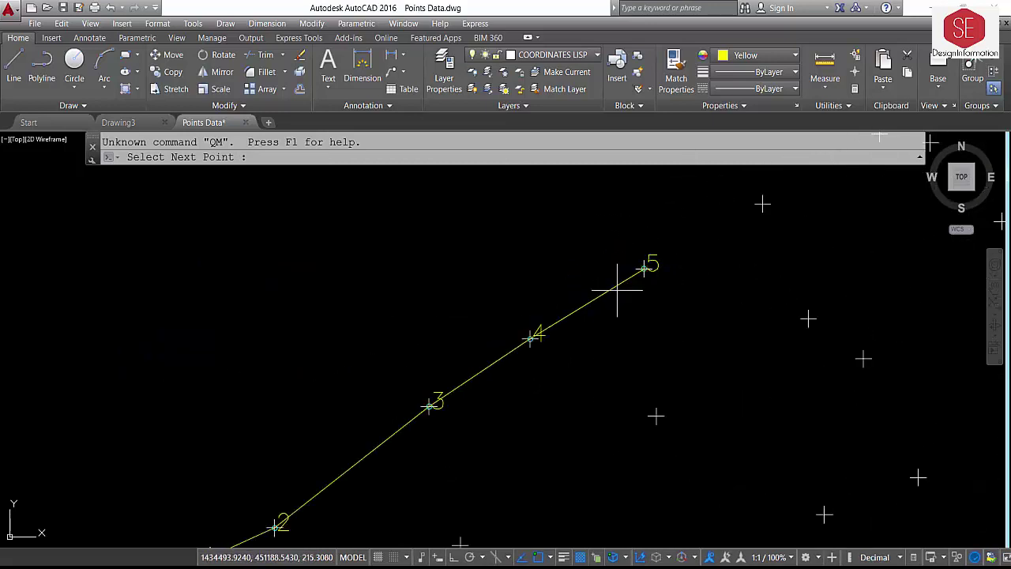
scroll(593, 299, "down", 2)
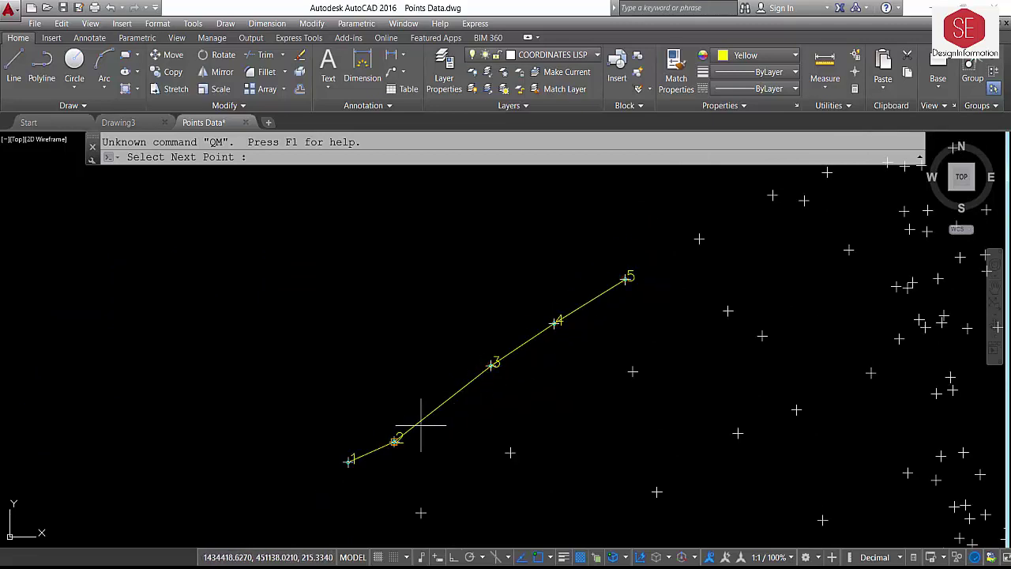
scroll(610, 243, "down", 2)
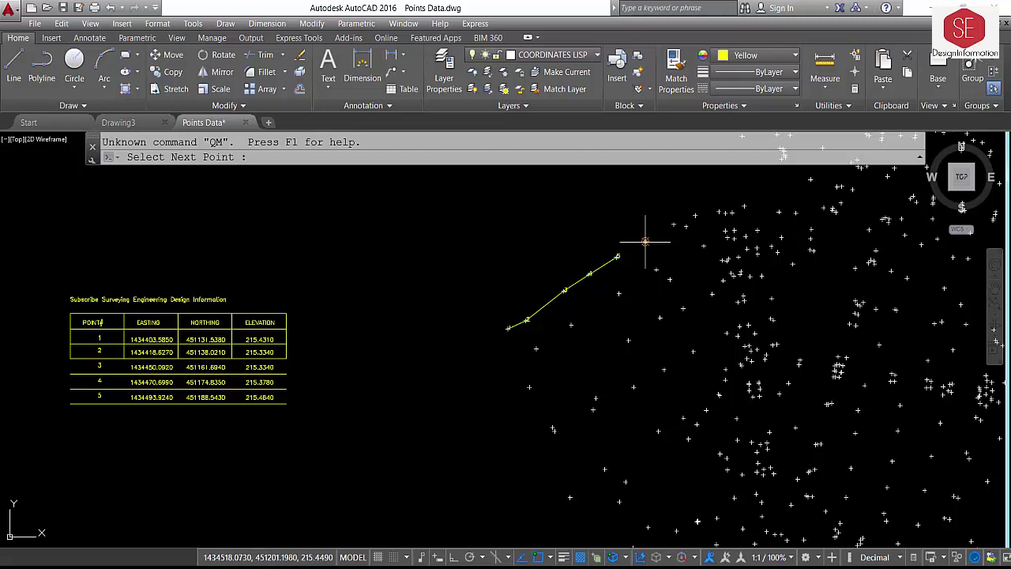
left_click(646, 241)
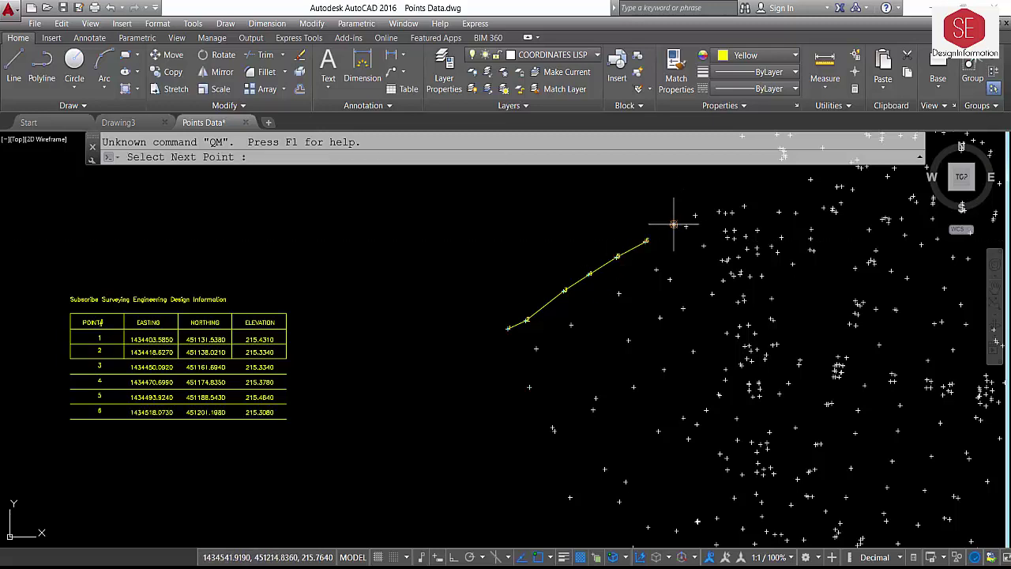
left_click(673, 225)
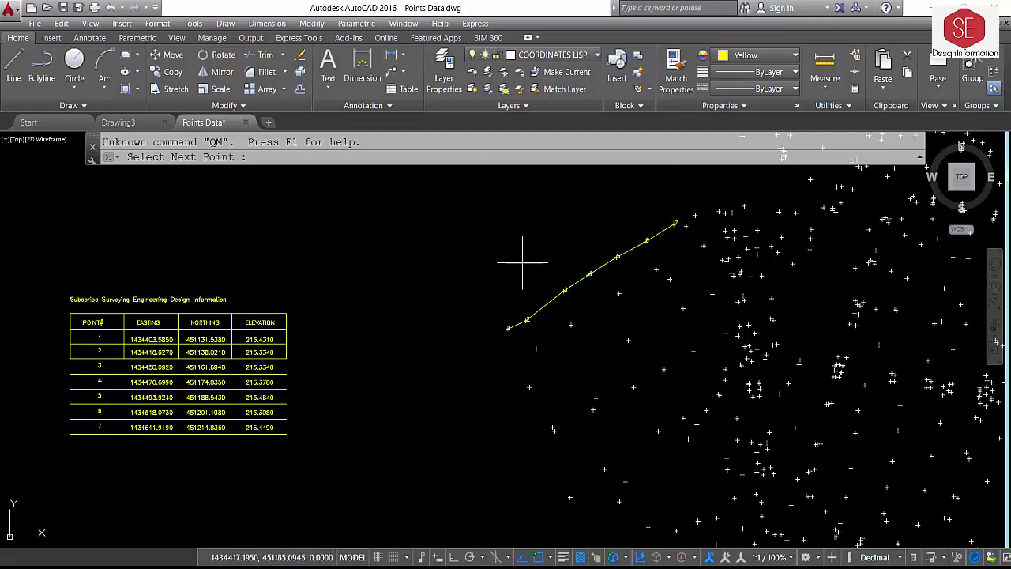
left_click(770, 319)
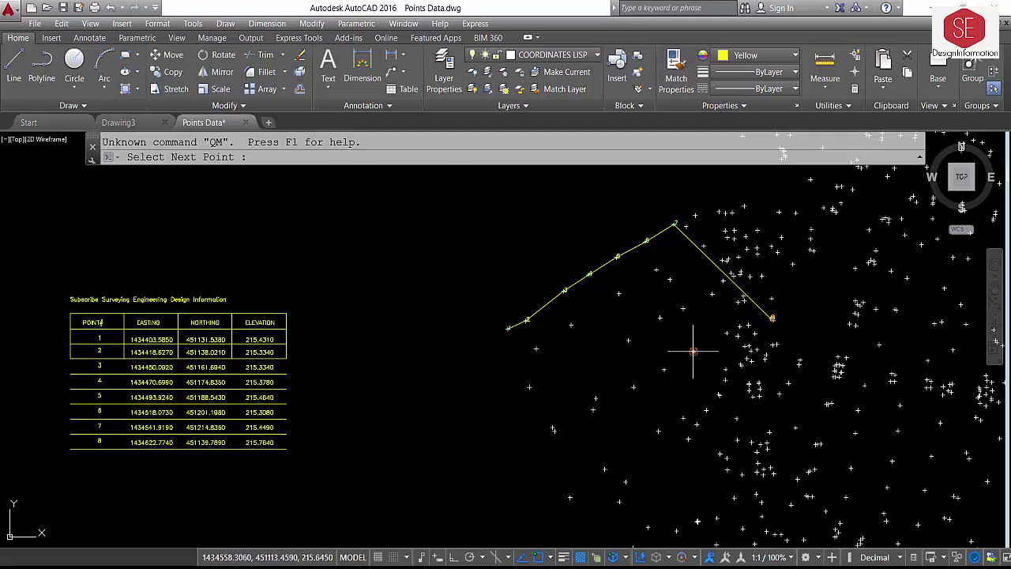
Snap-pick survey points for vertices 9 through 13, then pan back to the point table
left_click(720, 395)
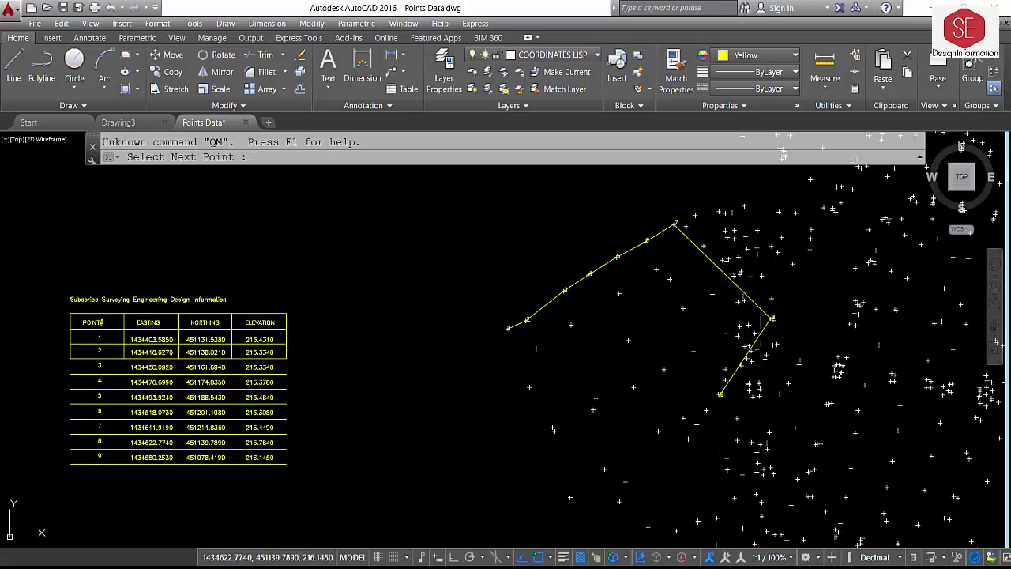
left_click(684, 417)
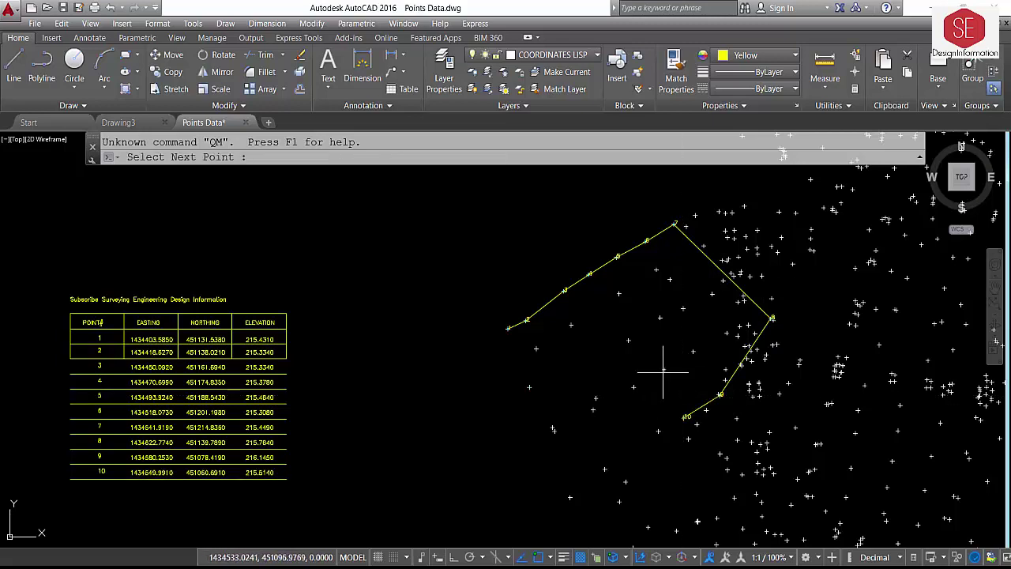
left_click(658, 432)
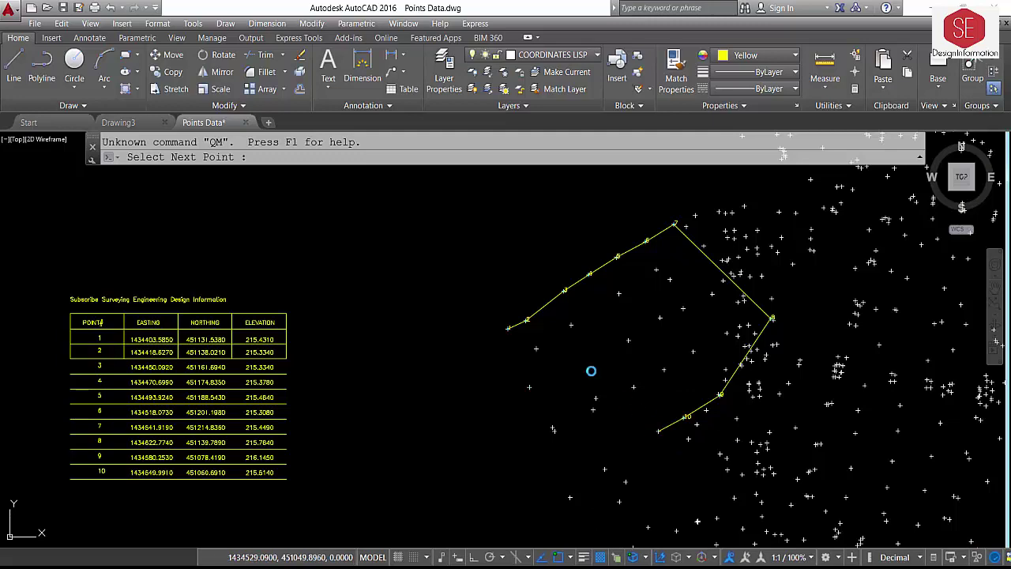
left_click(606, 469)
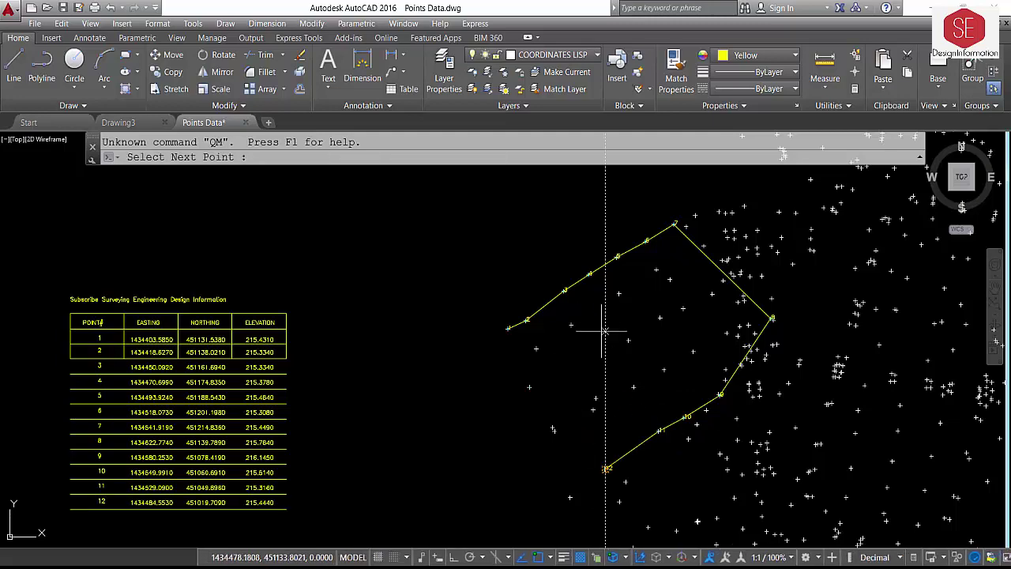
middle_click_drag(582, 543, 486, 471)
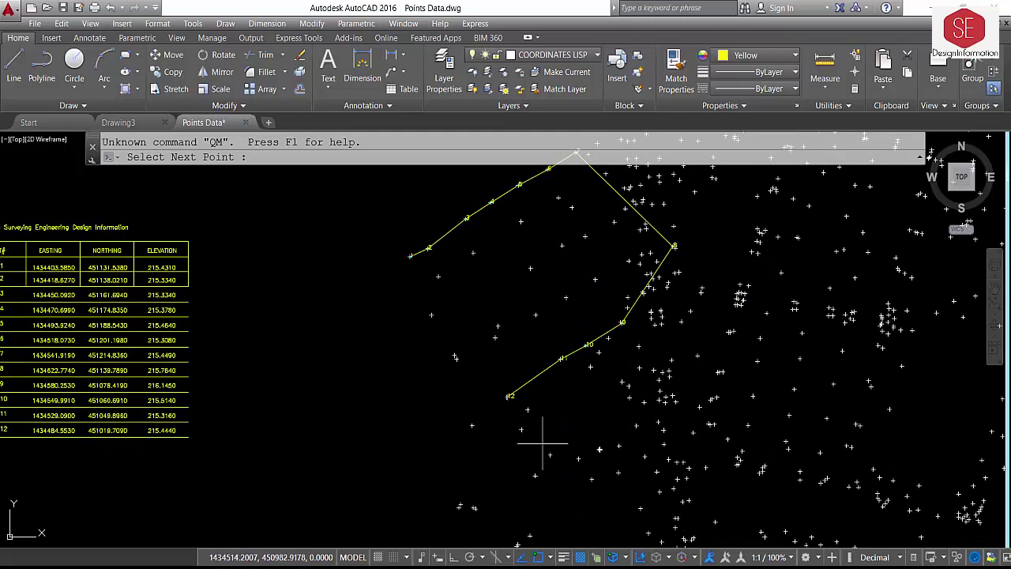
left_click(474, 426)
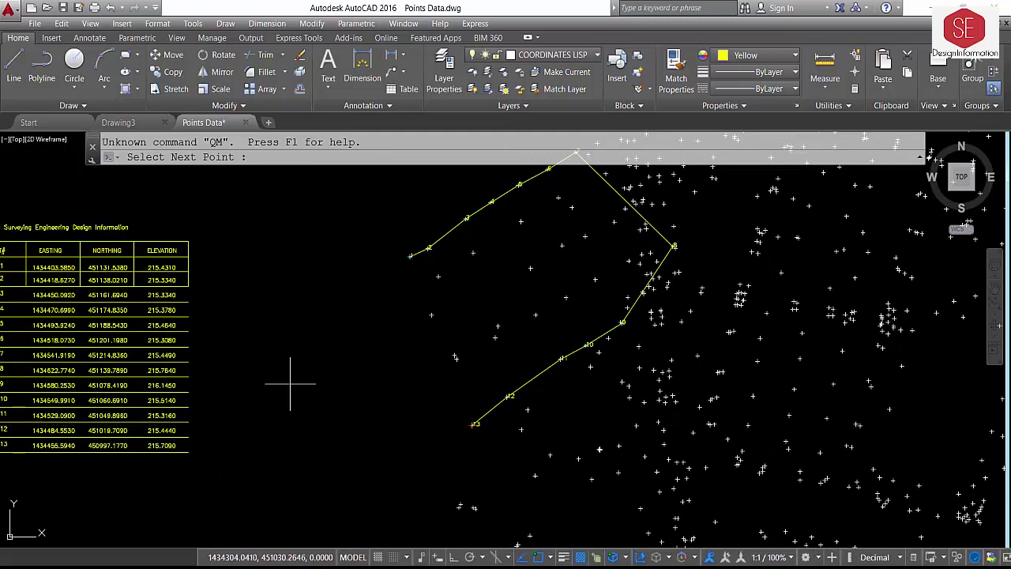
middle_click_drag(290, 384, 383, 348)
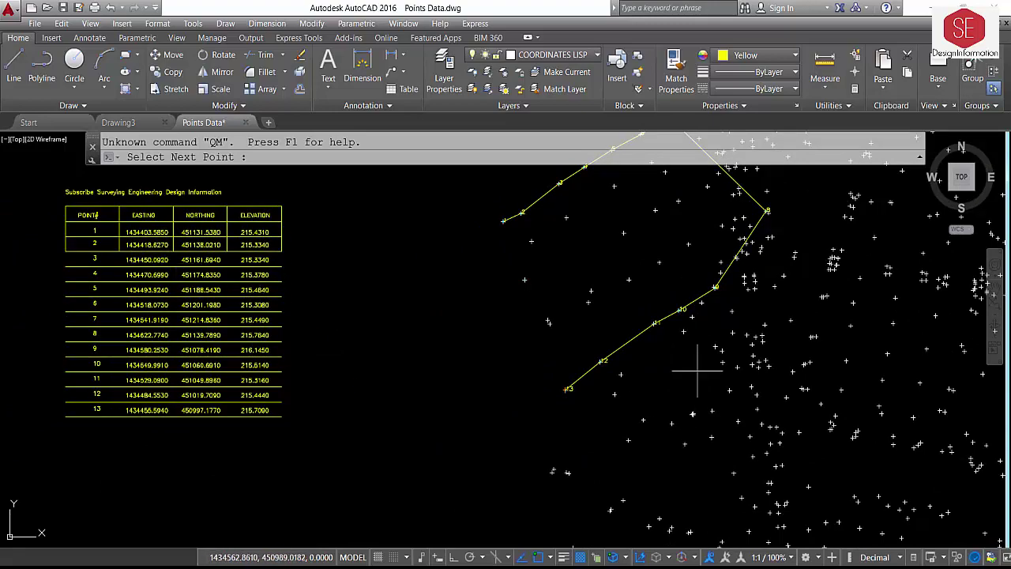
middle_click_drag(636, 314, 541, 343)
mouse_move(551, 300)
middle_mouse_down()
mouse_move(502, 361)
mouse_move(458, 304)
middle_mouse_up()
scroll(471, 302, "down", 2)
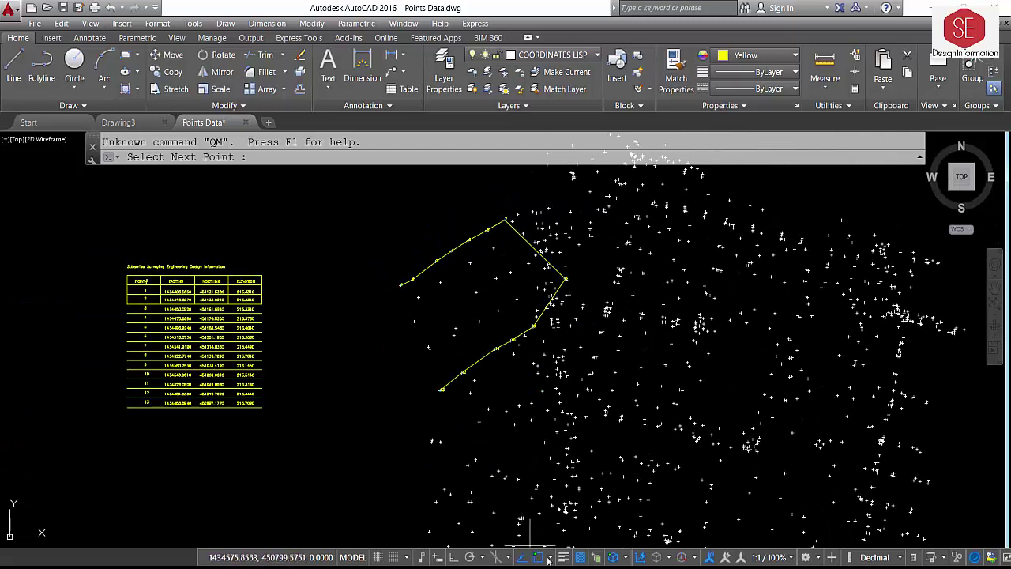
Add boundary points 14 through 17 to the polyline and coordinate table
left_click(480, 421)
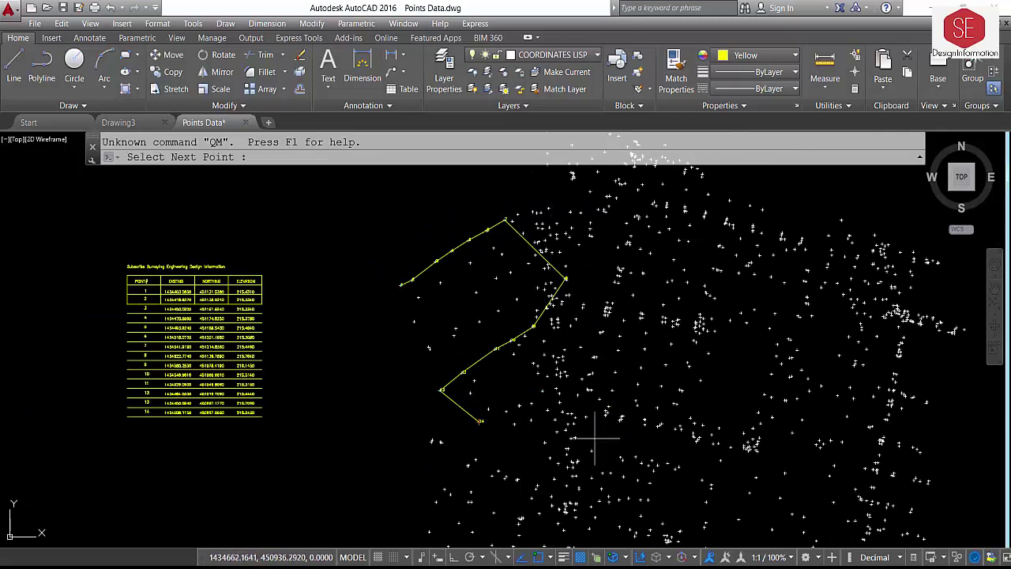
left_click(592, 450)
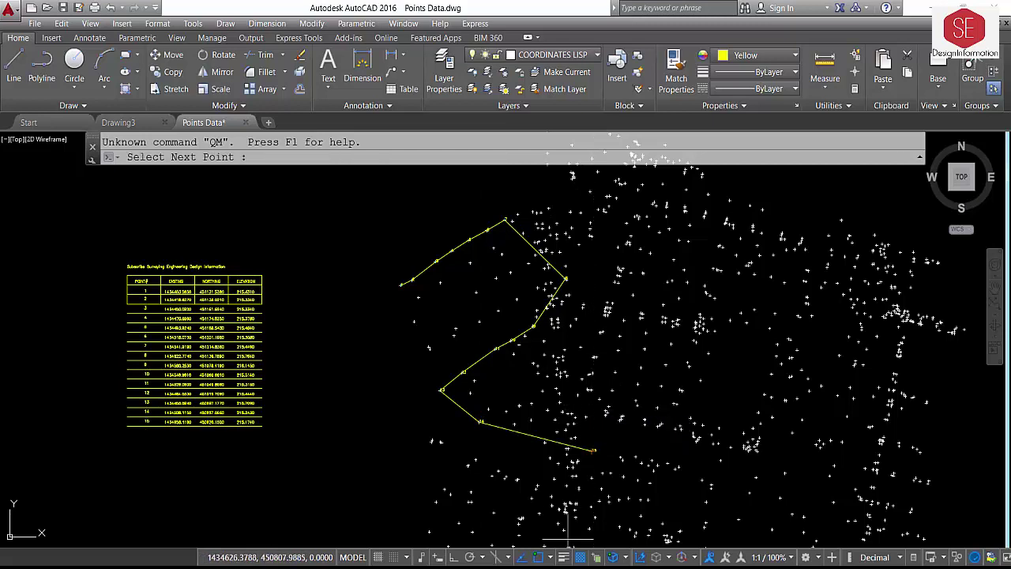
left_click(612, 390)
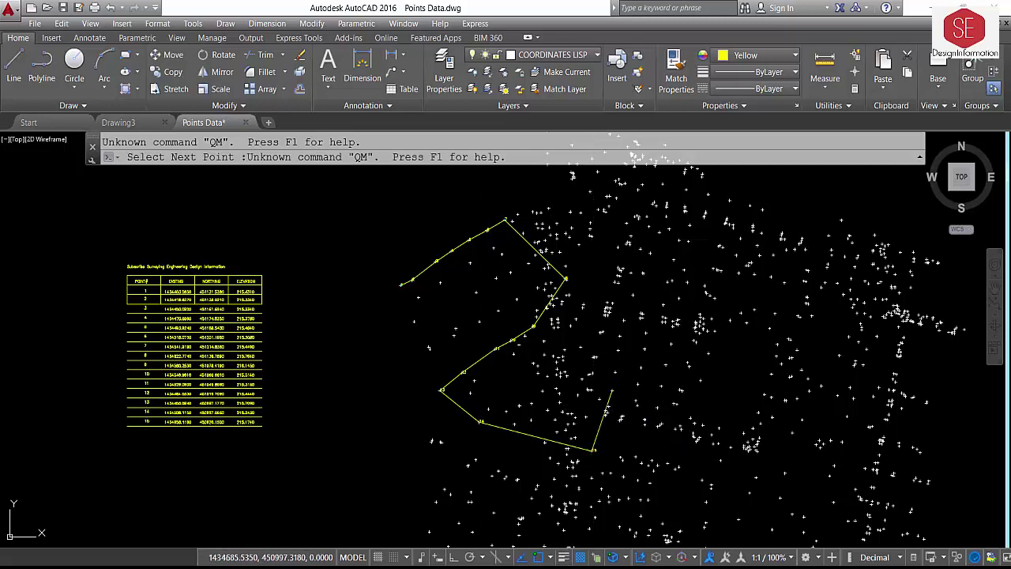
left_click(699, 382)
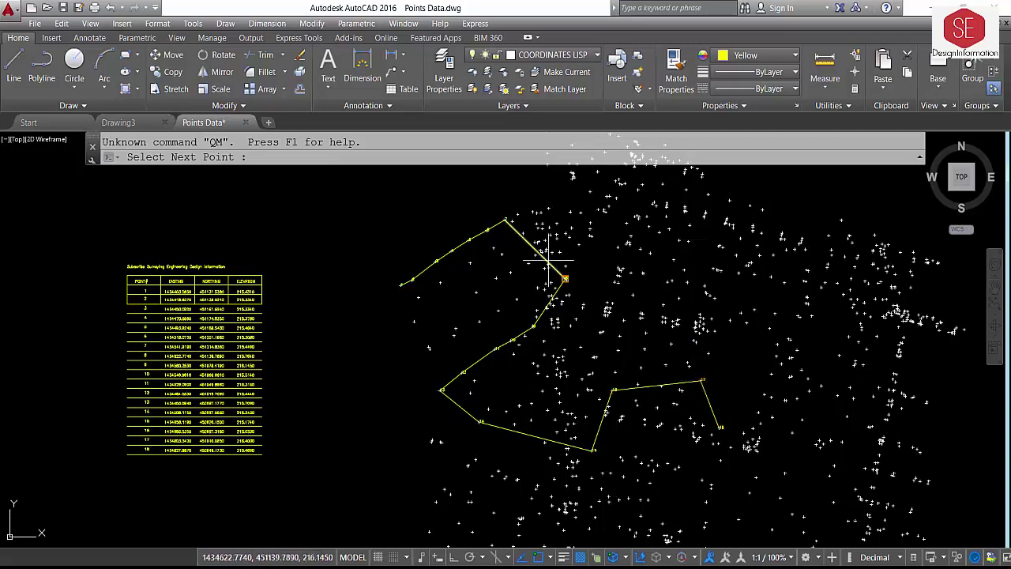
scroll(553, 265, "down", 2)
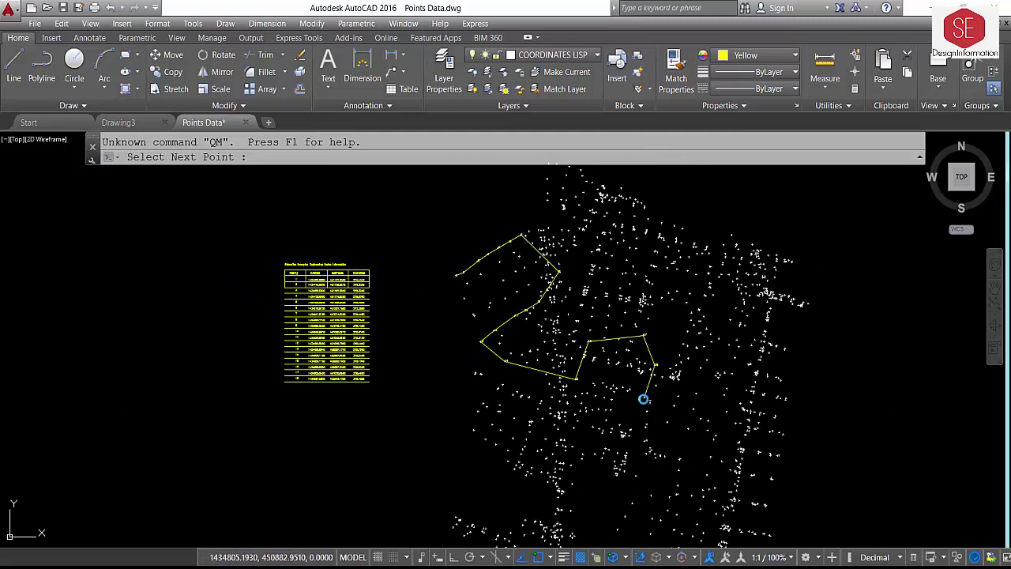
Add the remaining southward points up to 21, then end the routine so the table grid is drawn
left_click(638, 399)
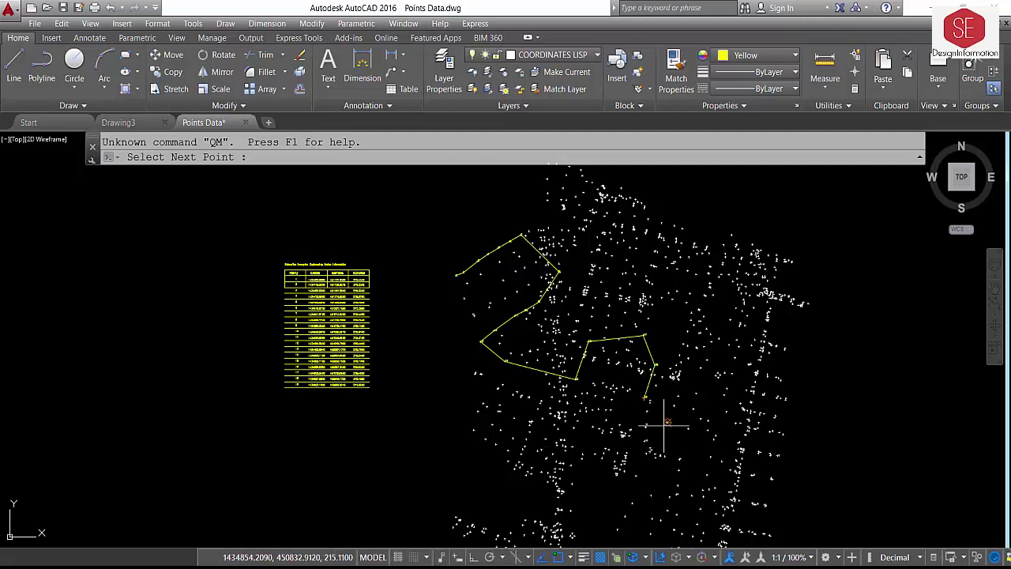
left_click(574, 368)
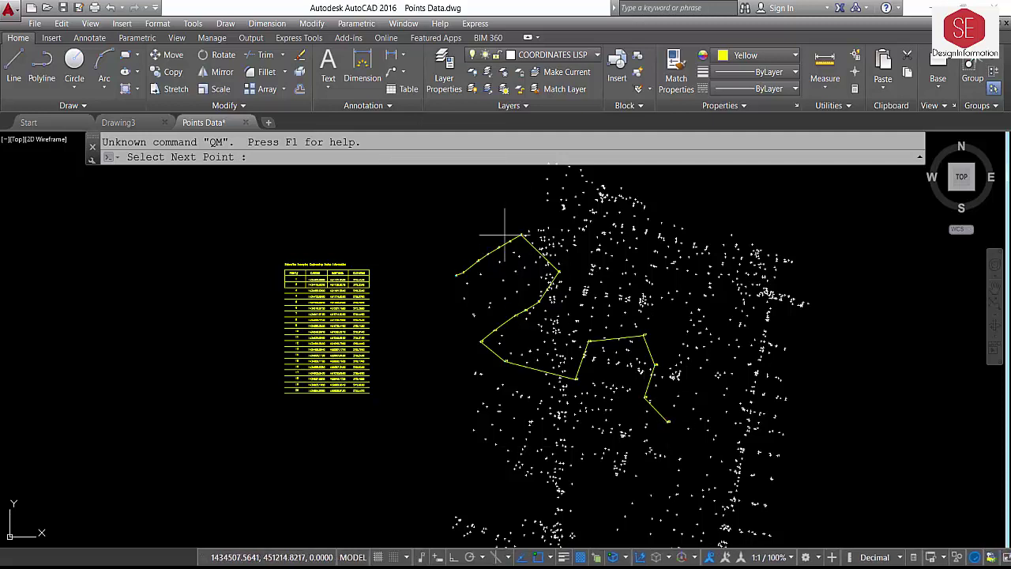
scroll(592, 232, "down", 2)
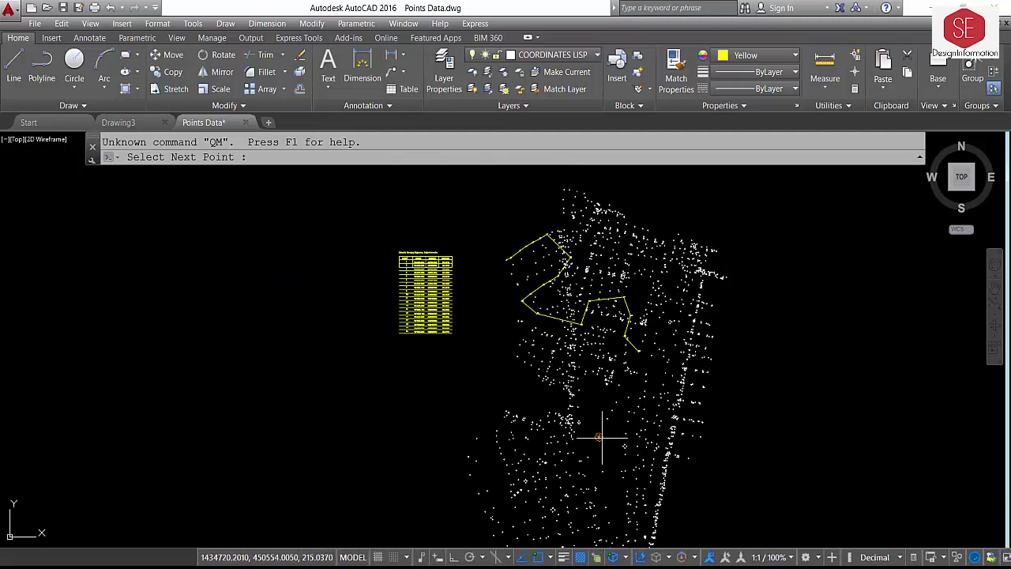
left_click(611, 417)
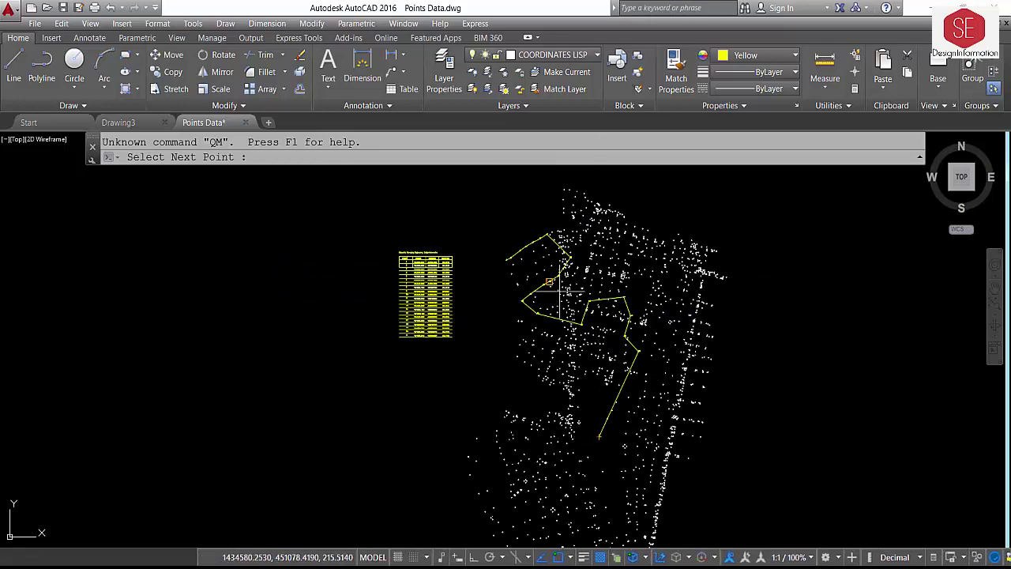
scroll(553, 229, "up", 2)
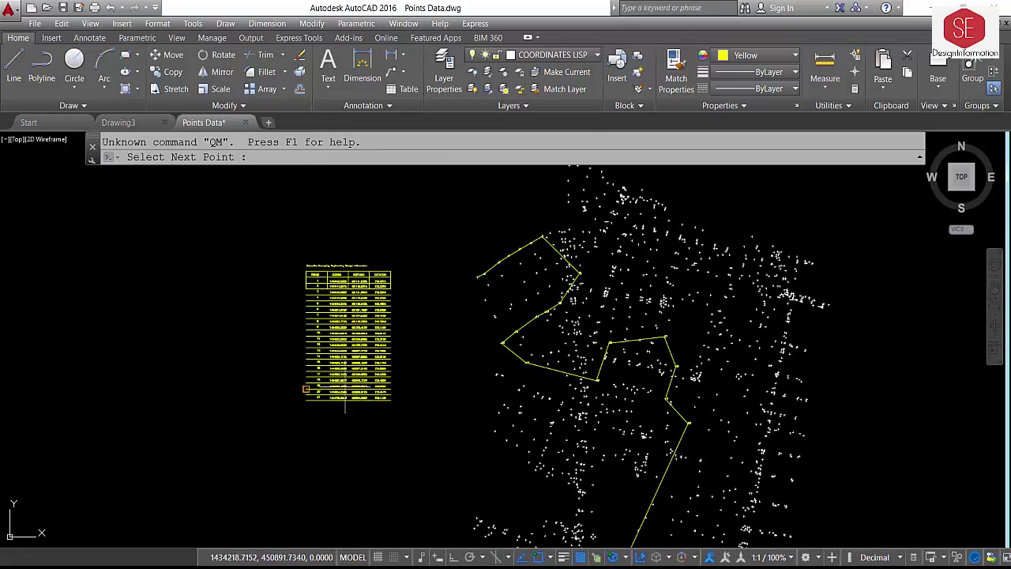
scroll(324, 320, "up", 2)
scroll(293, 266, "up", 1)
scroll(289, 266, "down", 2)
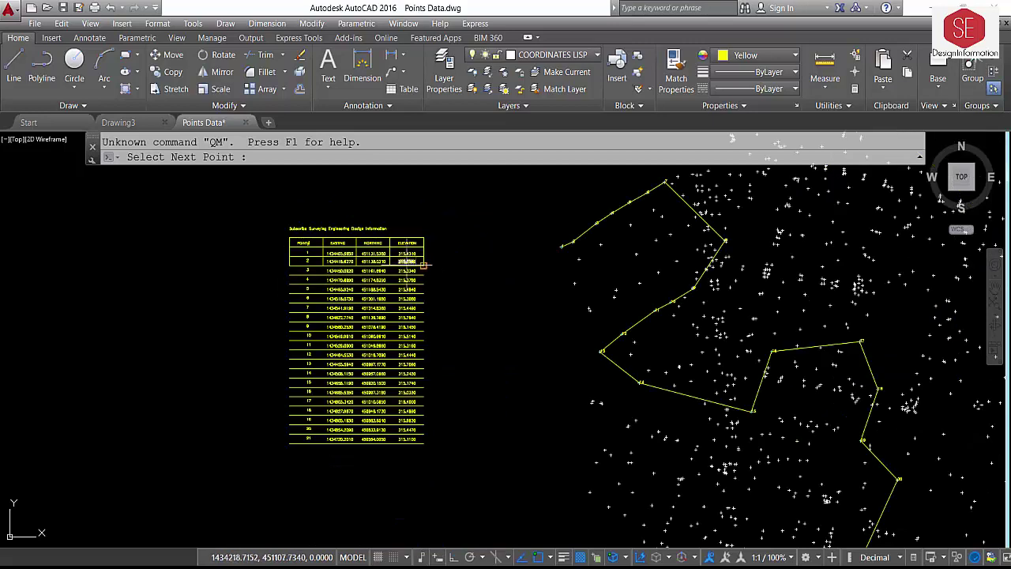
key("Return")
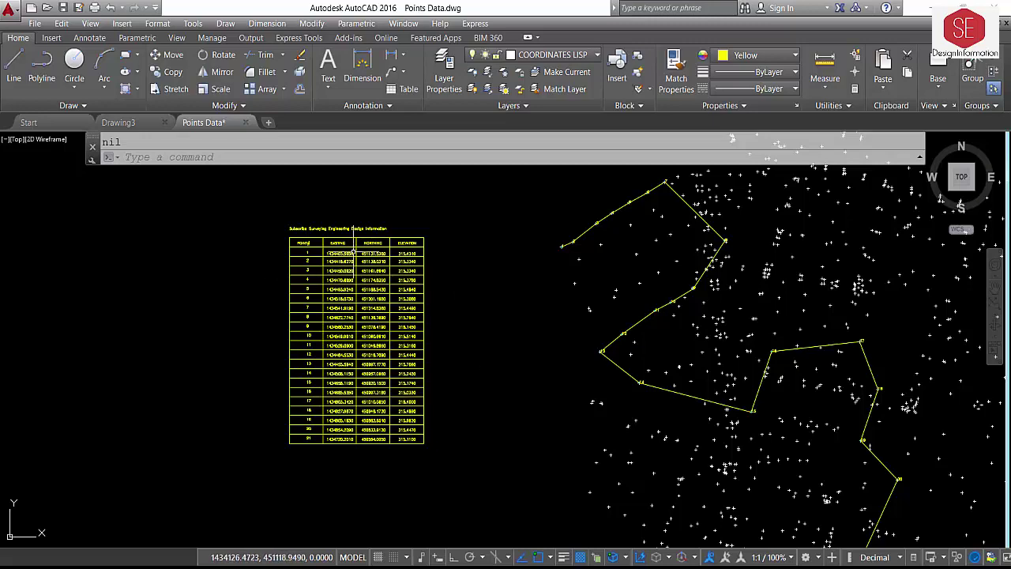
scroll(355, 250, "up", 2)
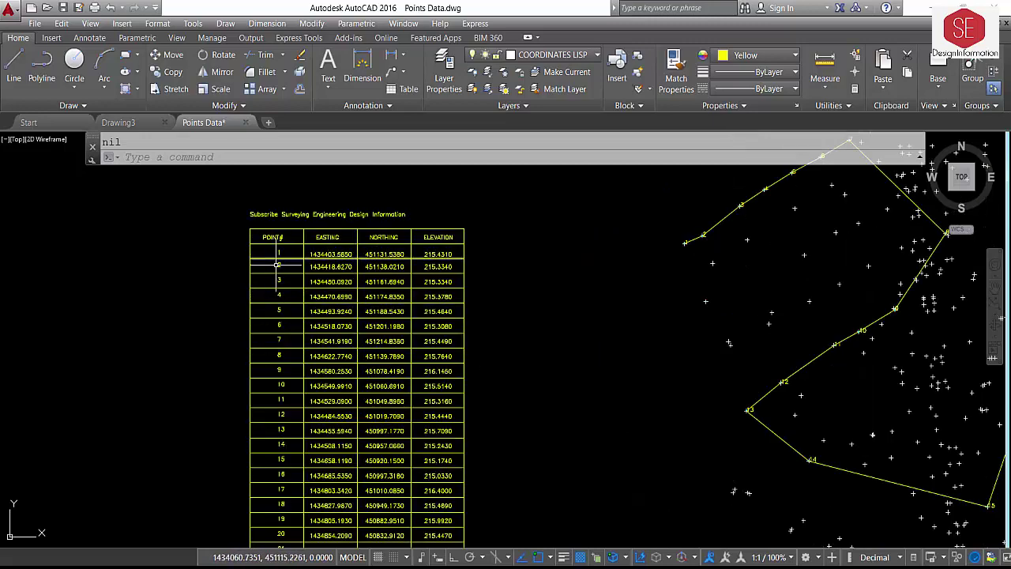
middle_click_drag(312, 382, 312, 307)
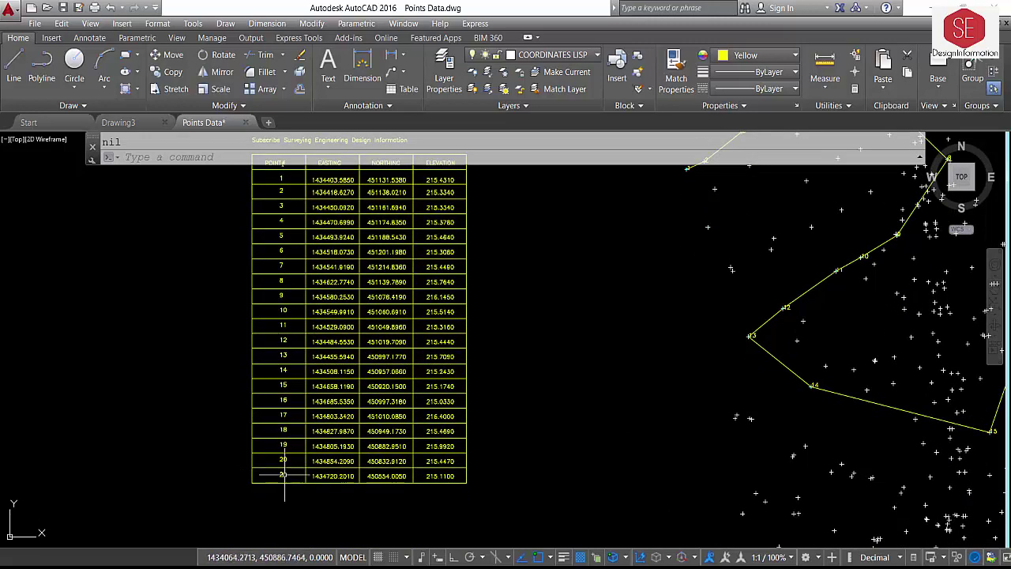
scroll(260, 368, "down", 2)
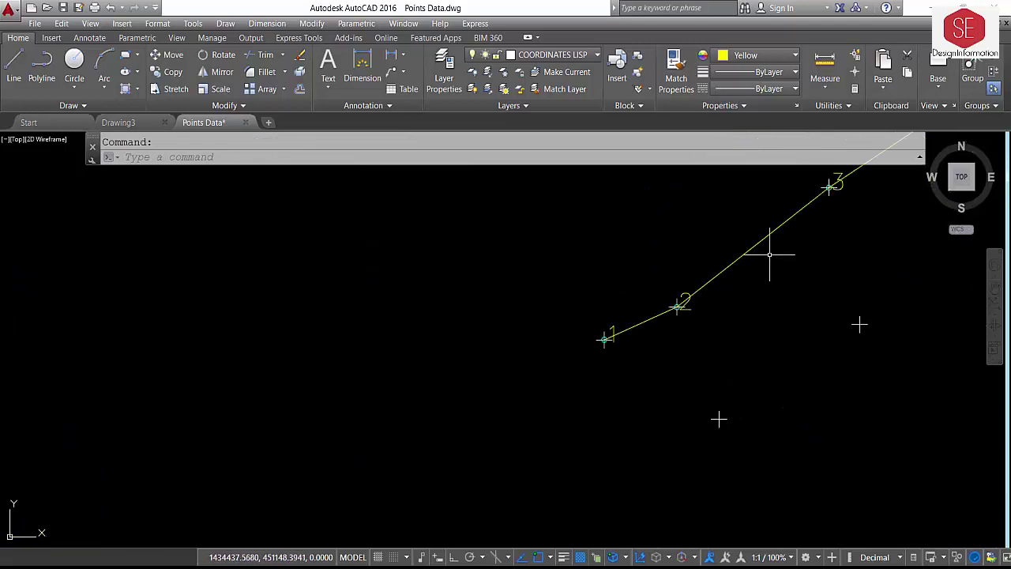
middle_click_drag(769, 254, 442, 409)
middle_click_drag(609, 293, 349, 429)
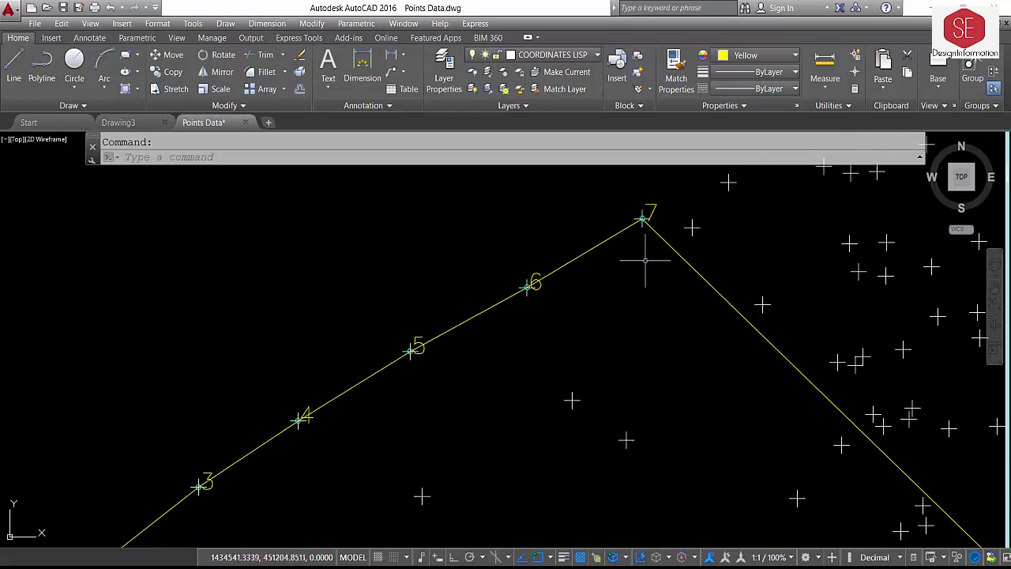
scroll(614, 234, "down", 2)
middle_click_drag(875, 463, 791, 310)
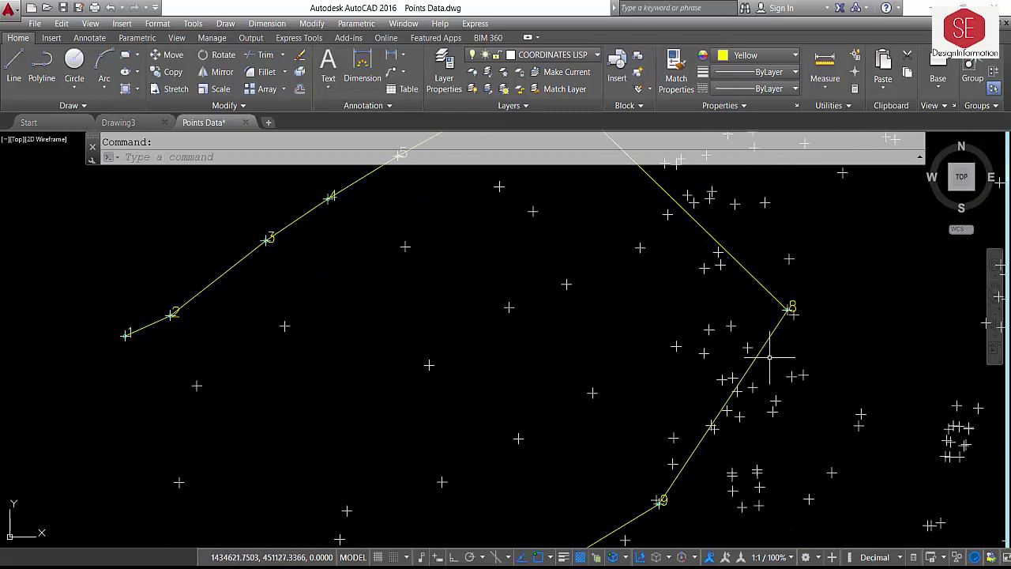
middle_click_drag(769, 357, 790, 230)
scroll(750, 256, "down", 2)
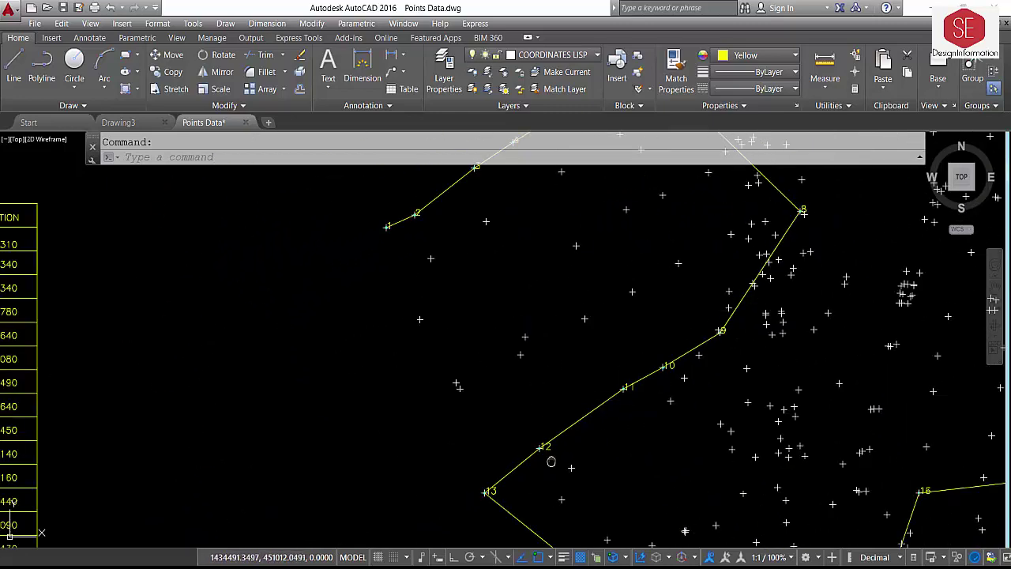
middle_click_drag(552, 461, 504, 324)
middle_click_drag(894, 404, 675, 392)
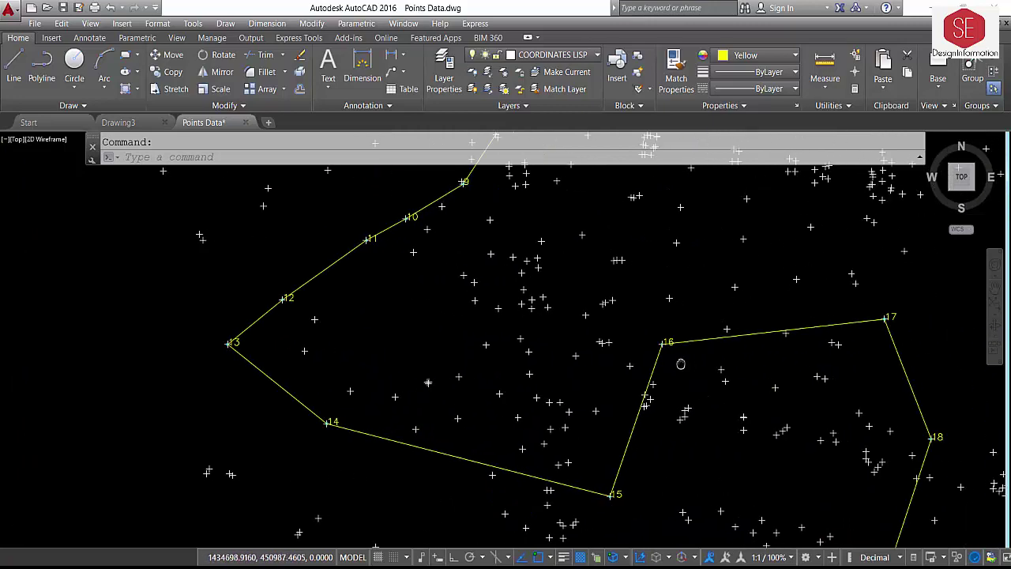
middle_click_drag(937, 339, 637, 339)
scroll(636, 309, "down", 1)
middle_click_drag(668, 463, 617, 296)
middle_click_drag(677, 395, 688, 284)
middle_click_drag(646, 395, 688, 289)
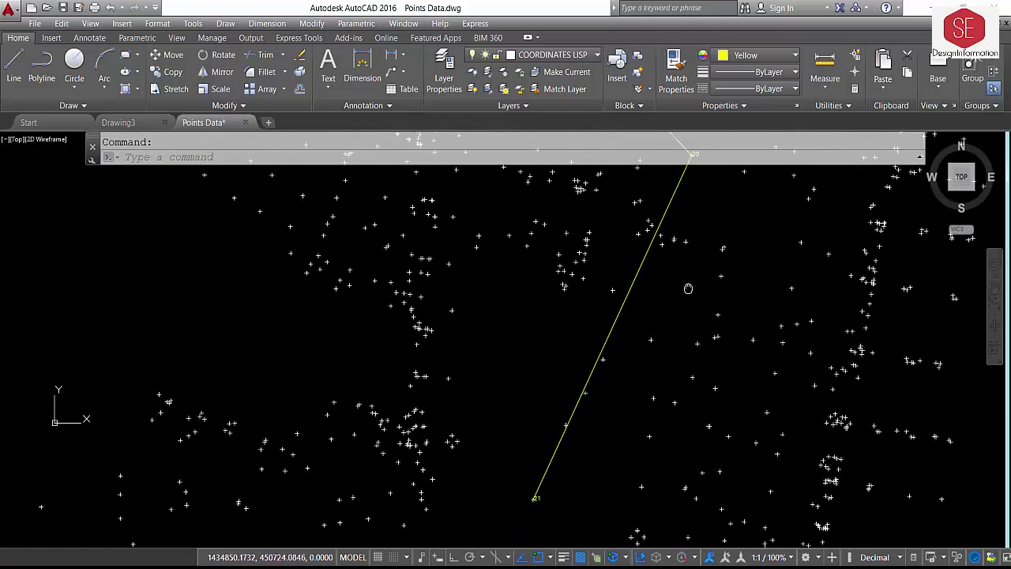
scroll(692, 279, "down", 1)
scroll(604, 415, "down", 4)
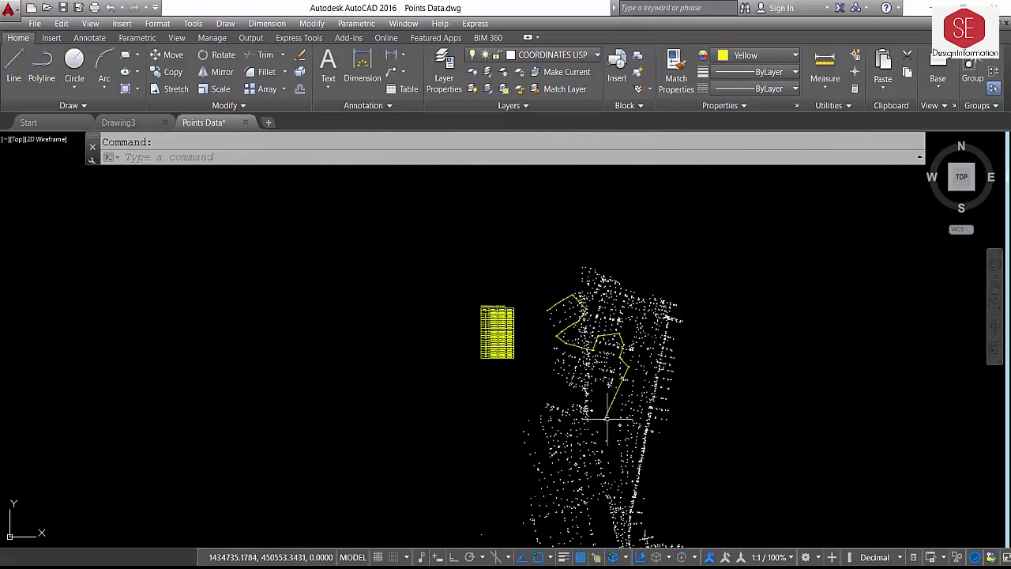
scroll(630, 338, "down", 2)
middle_click_drag(616, 521, 563, 416)
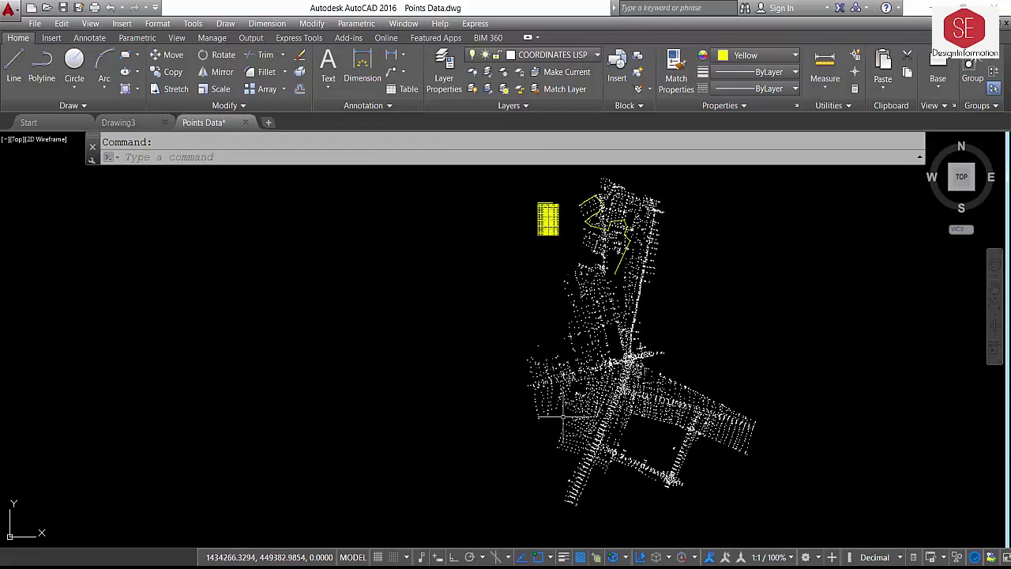
scroll(628, 376, "up", 4)
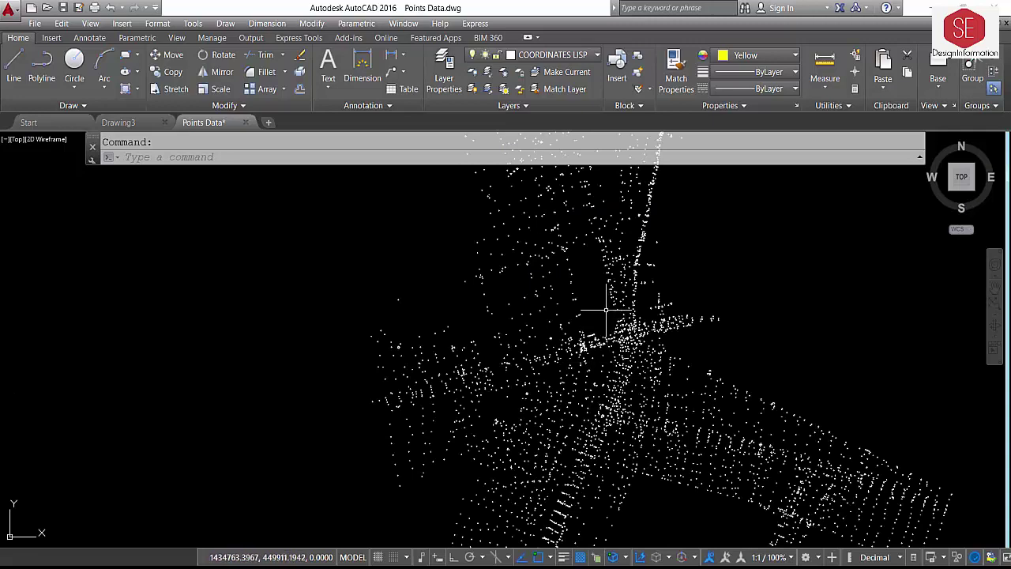
scroll(605, 309, "down", 3)
scroll(787, 290, "down", 1)
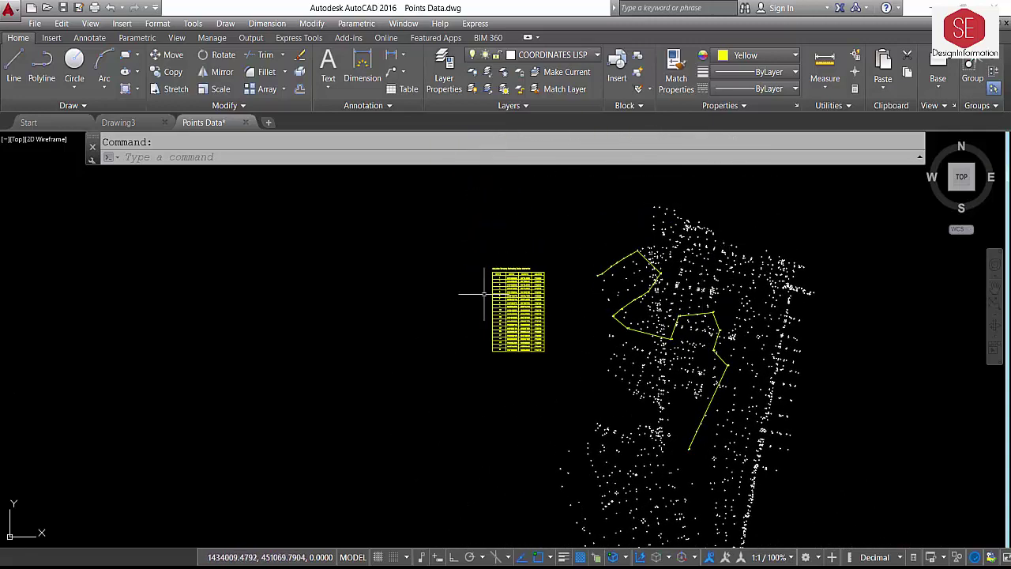
Move the whole coordinates table to just left of the survey points
scroll(551, 286, "up", 6)
scroll(391, 221, "down", 3)
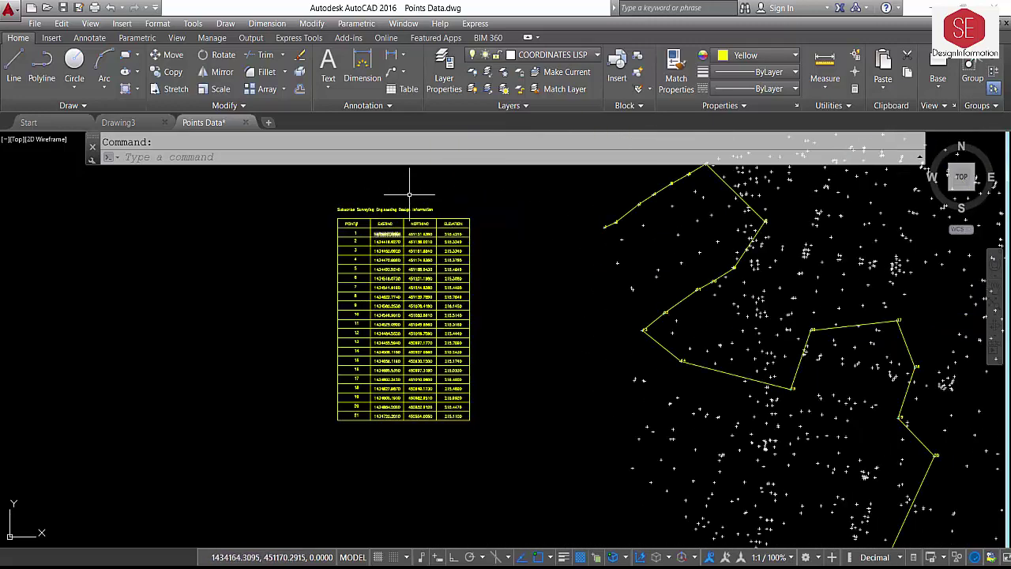
scroll(387, 214, "up", 3)
scroll(427, 206, "down", 2)
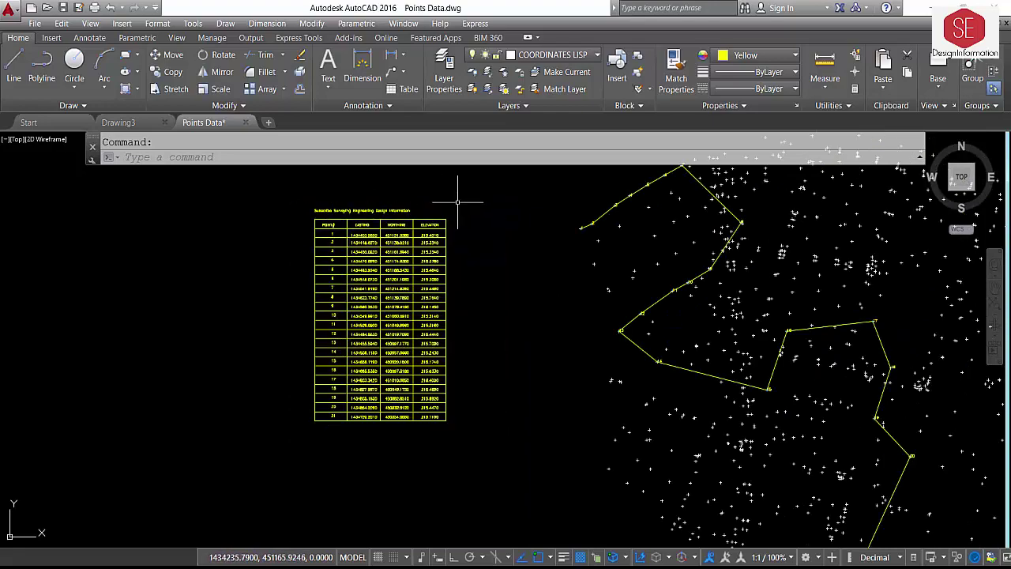
type("m")
key("Return")
left_click(477, 188)
left_click(247, 491)
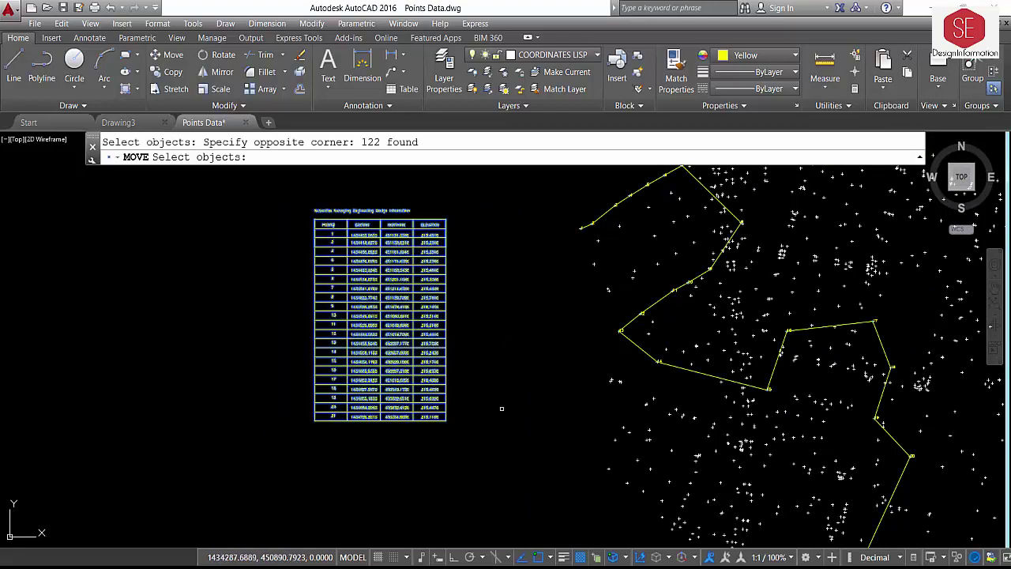
key("Return")
left_click(508, 379)
middle_click_drag(278, 412, 429, 385)
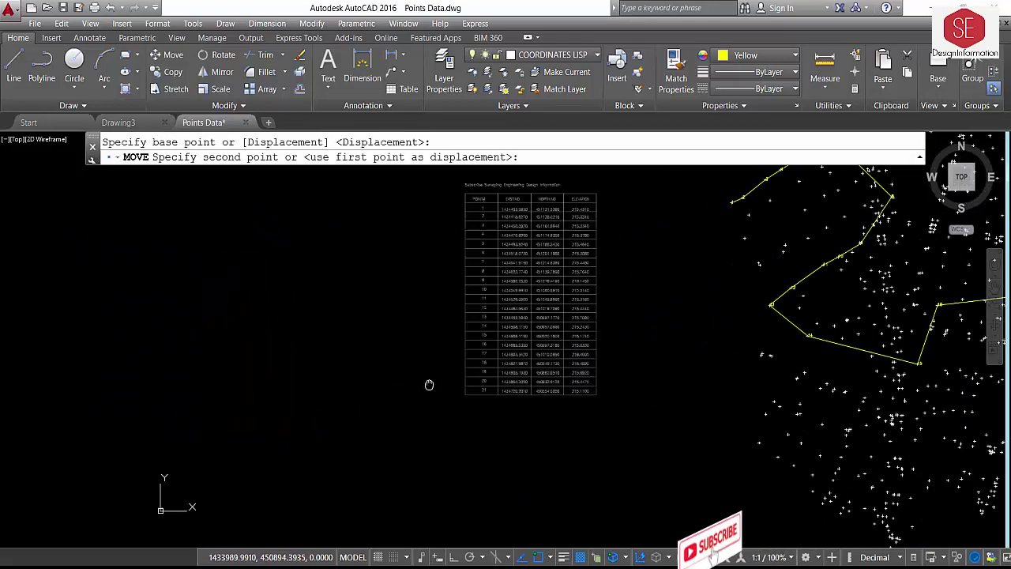
left_click(417, 379)
scroll(372, 285, "down", 2)
Scale the coordinates table up by a factor of 2
type("s")
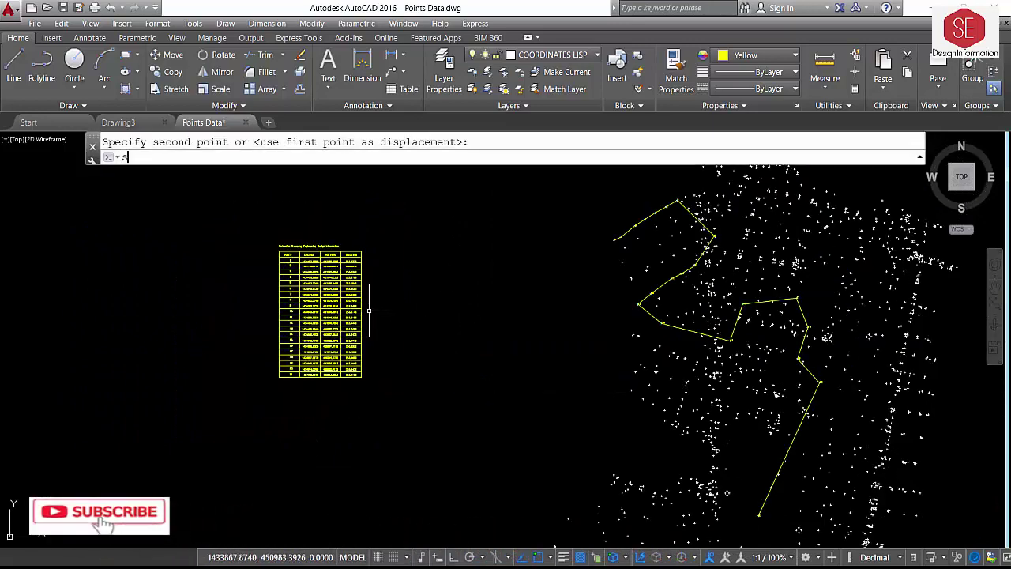
type("c")
key("Return")
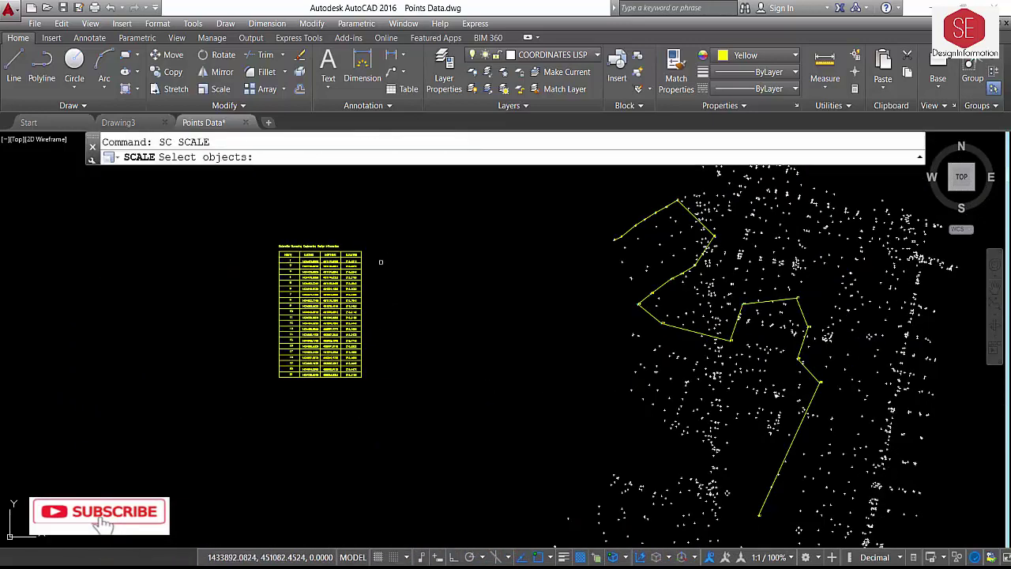
left_click(402, 215)
left_click(237, 432)
key("Return")
left_click(373, 418)
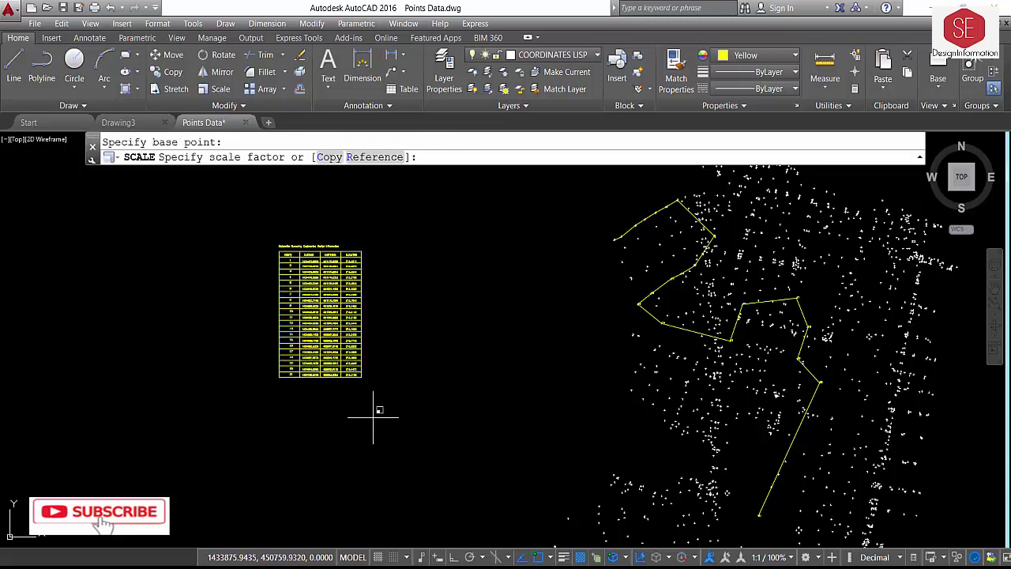
type("2")
key("Return")
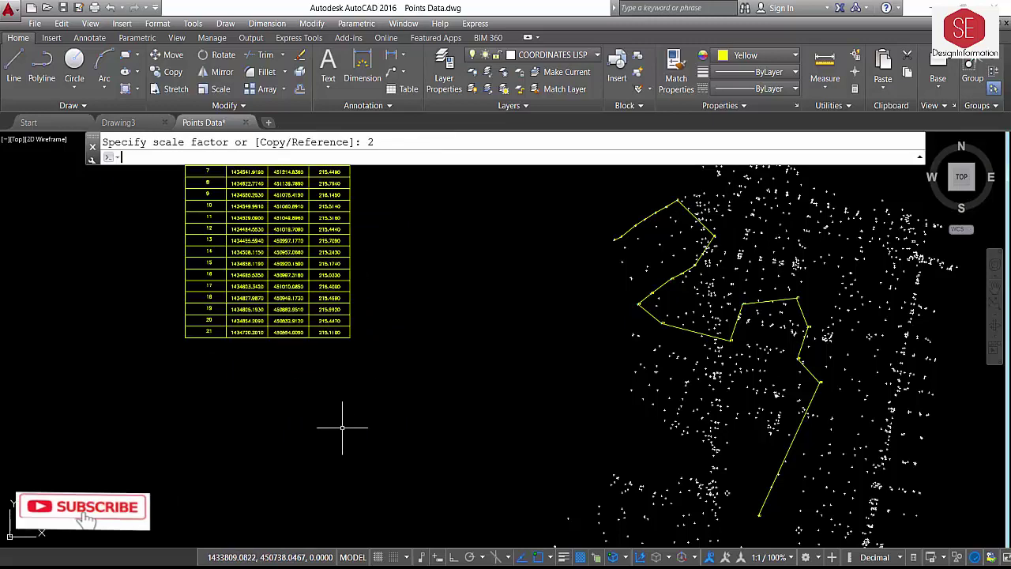
scroll(379, 413, "down", 2)
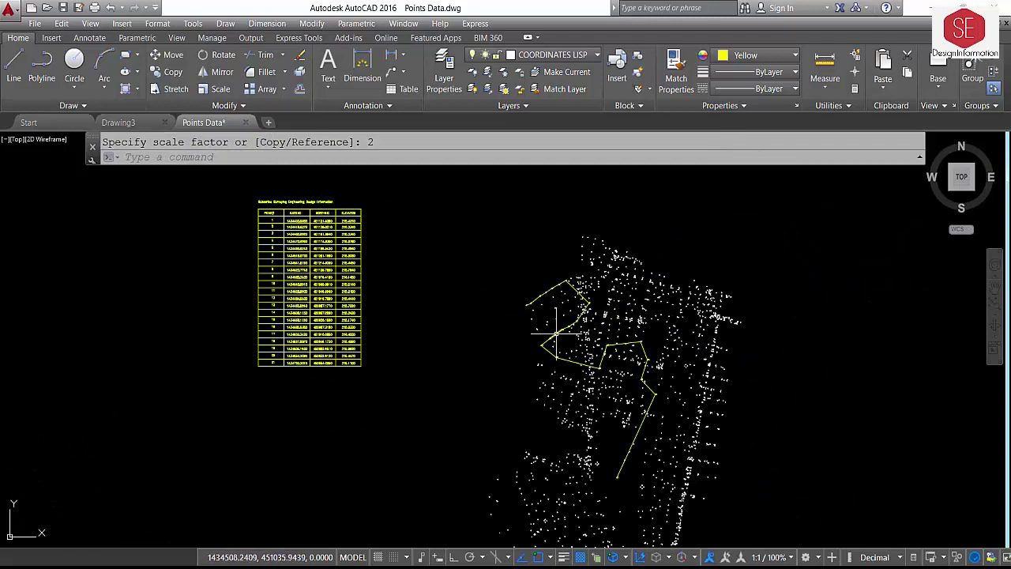
left_click(544, 57)
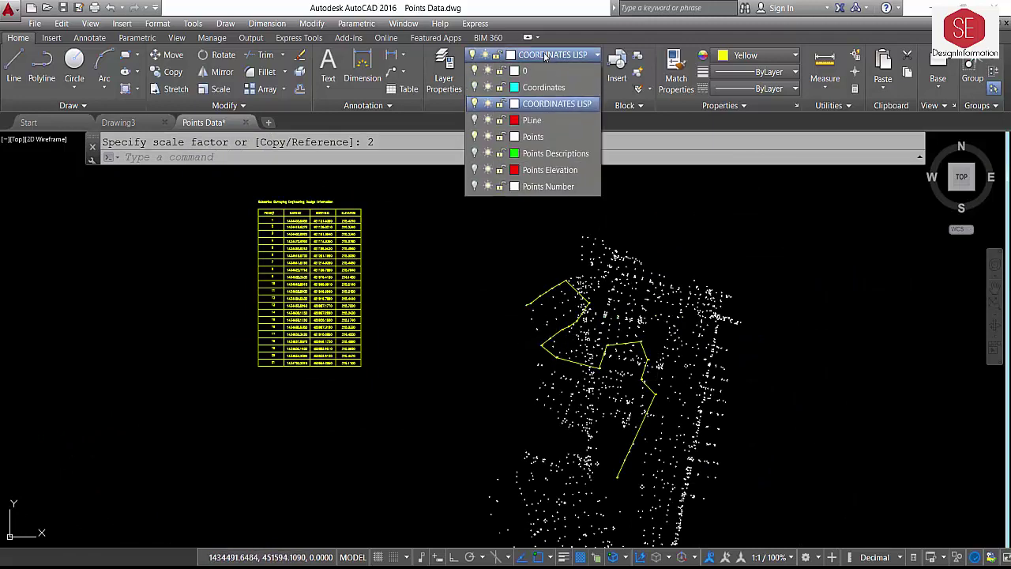
left_click(476, 104)
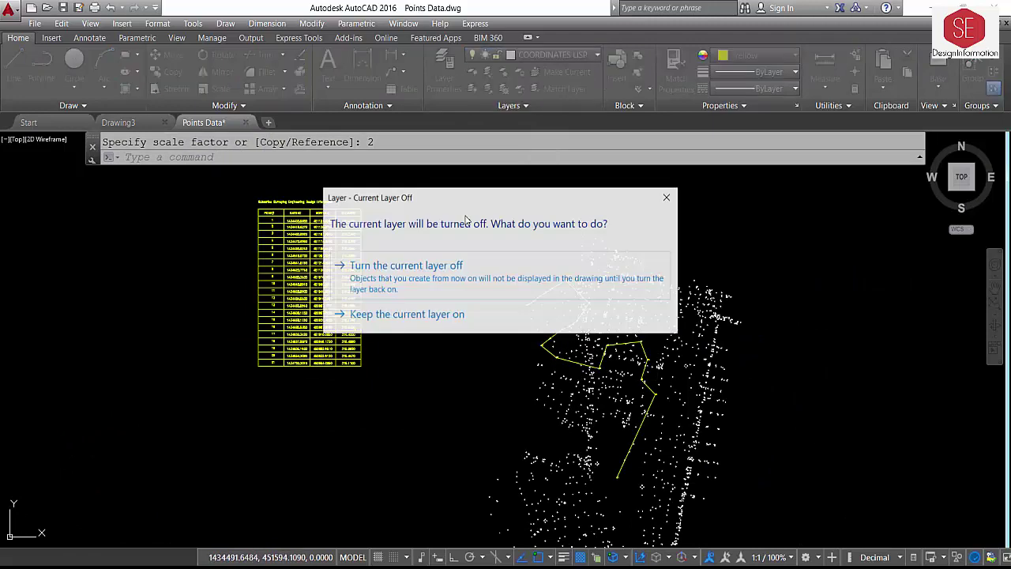
left_click(446, 269)
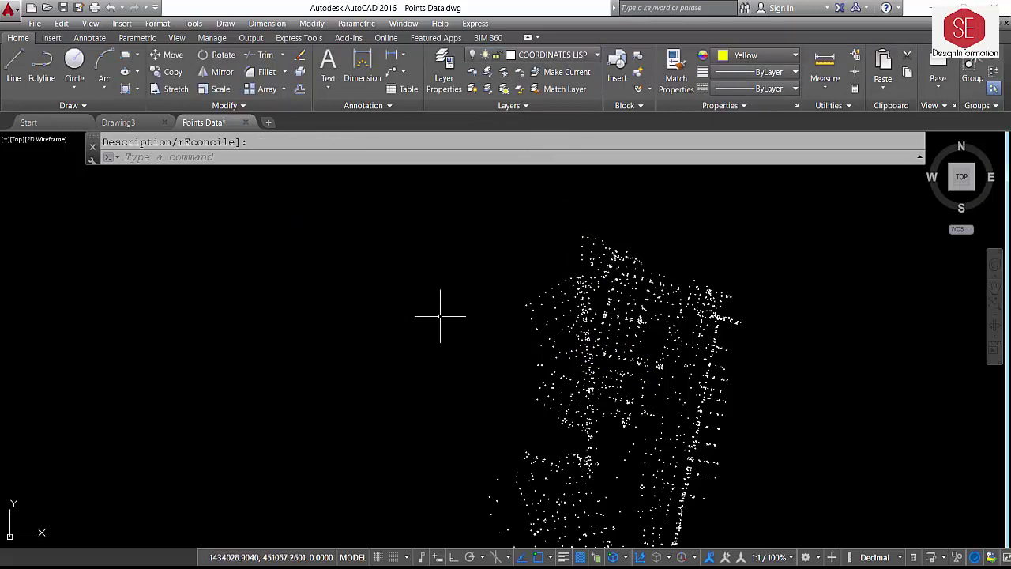
left_click(539, 57)
left_click(484, 105)
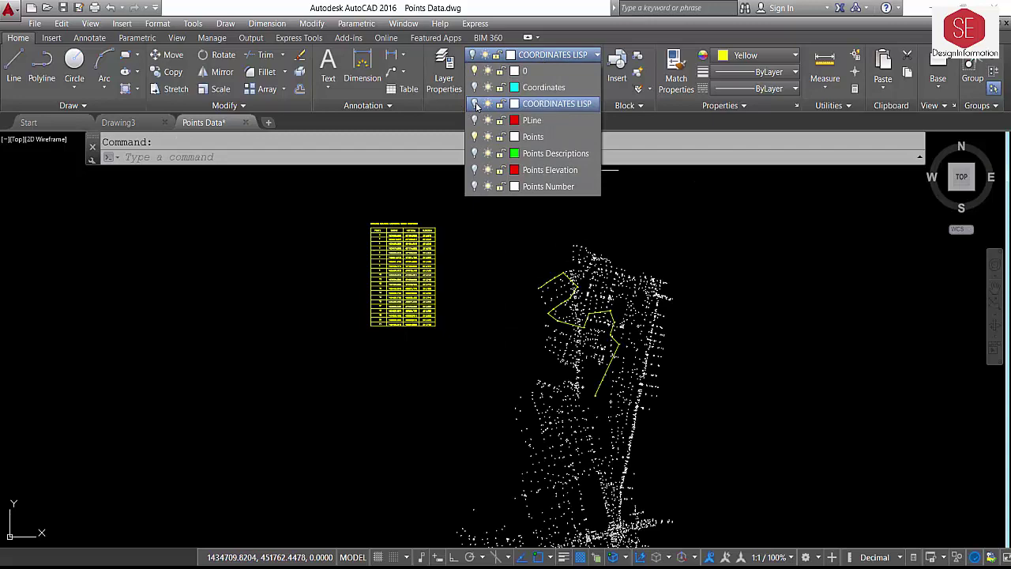
left_click(306, 250)
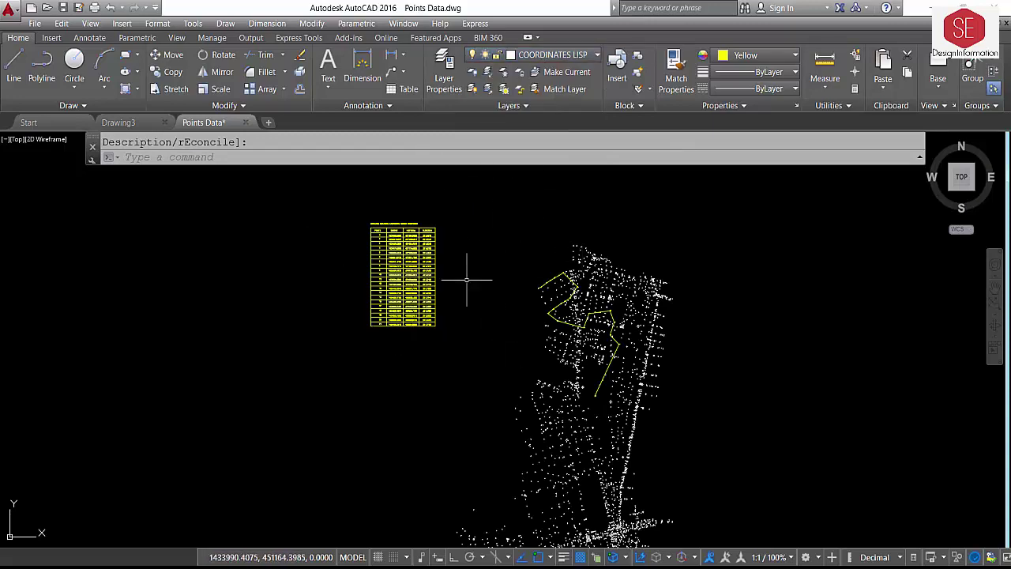
scroll(578, 298, "up", 2)
scroll(346, 205, "up", 4)
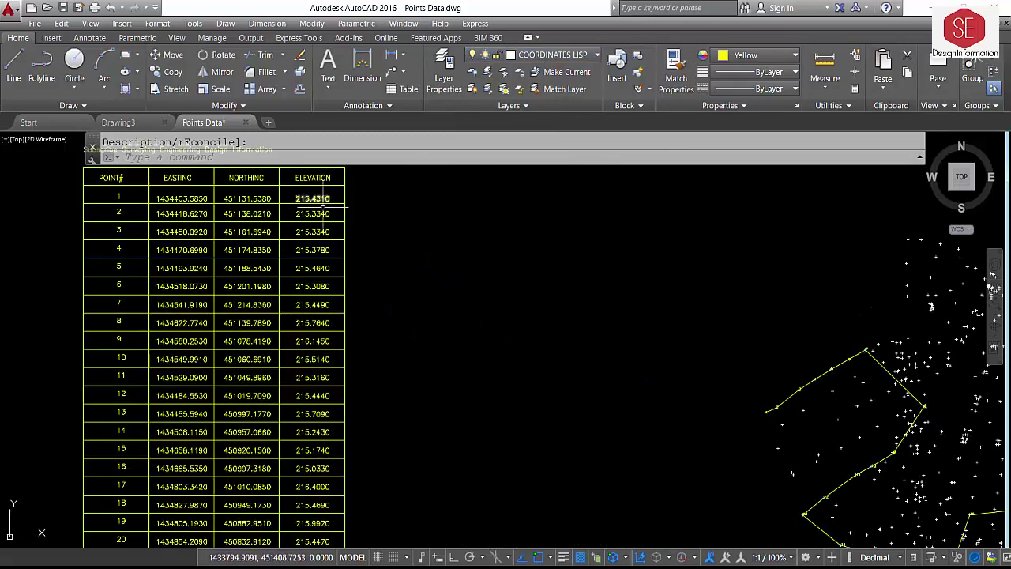
scroll(328, 371, "down", 4)
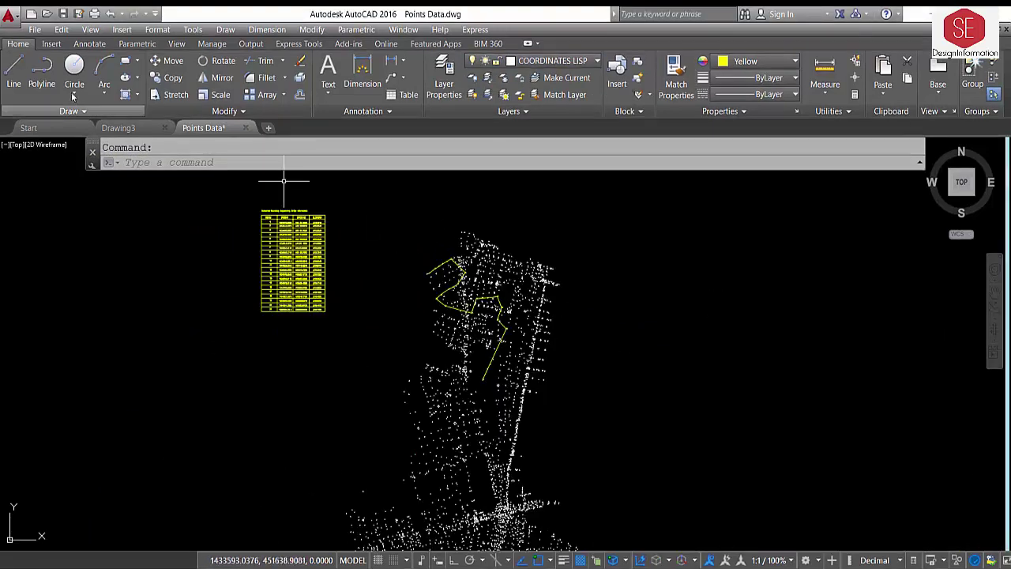
Open the Lisp Format 1 drawing and zoom around its road edges
left_click(46, 14)
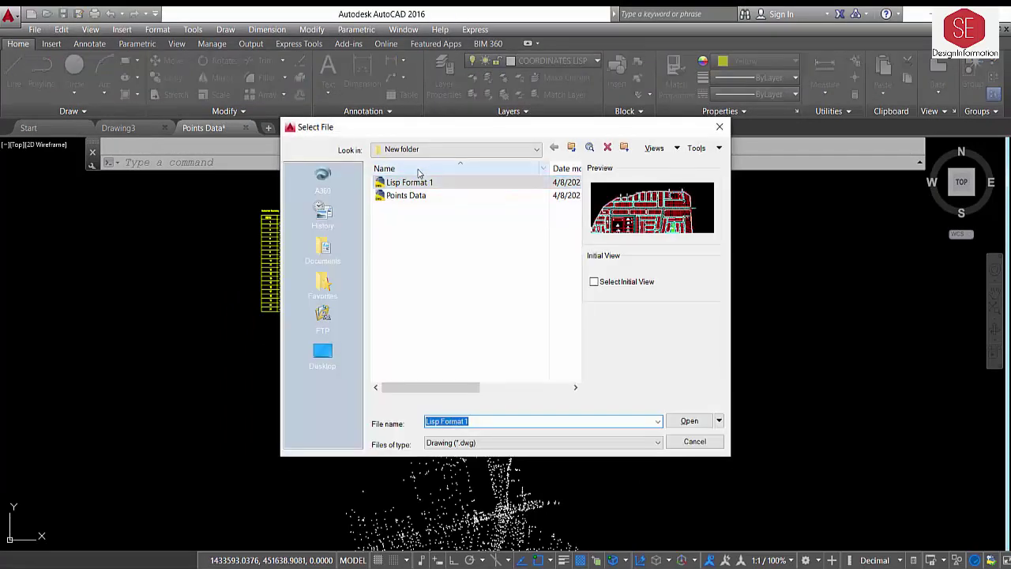
left_click(411, 182)
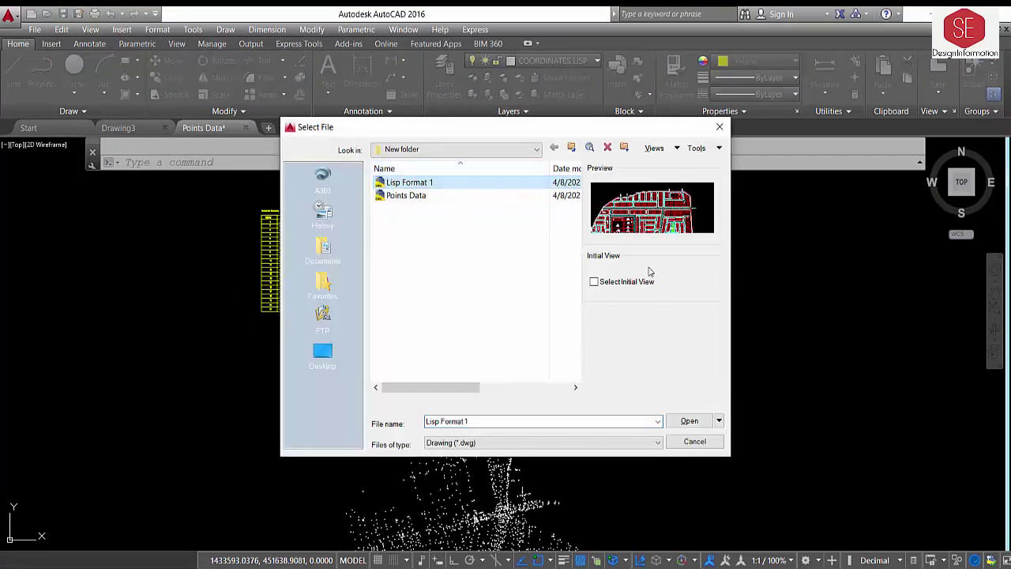
left_click(689, 421)
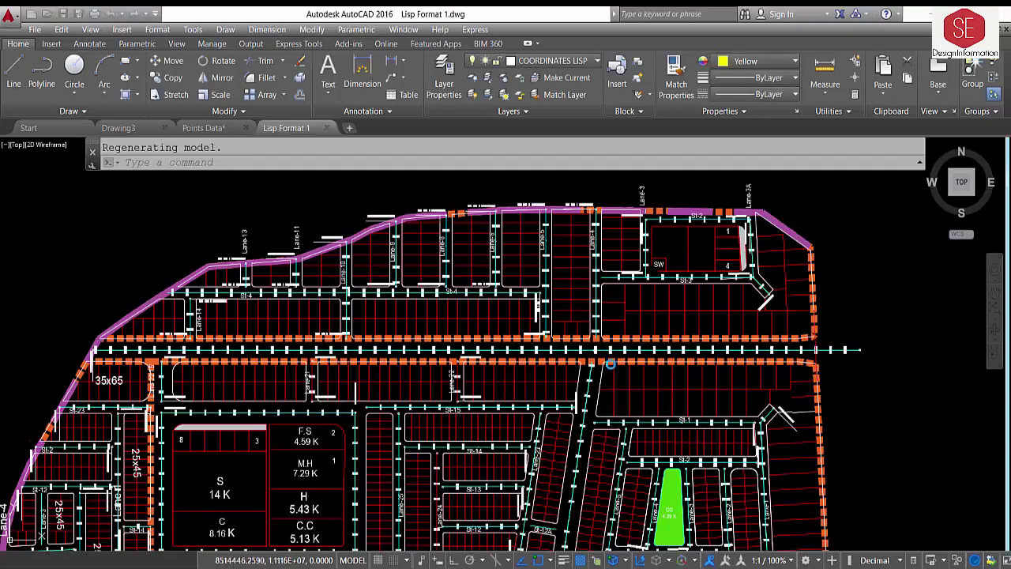
scroll(342, 283, "down", 3)
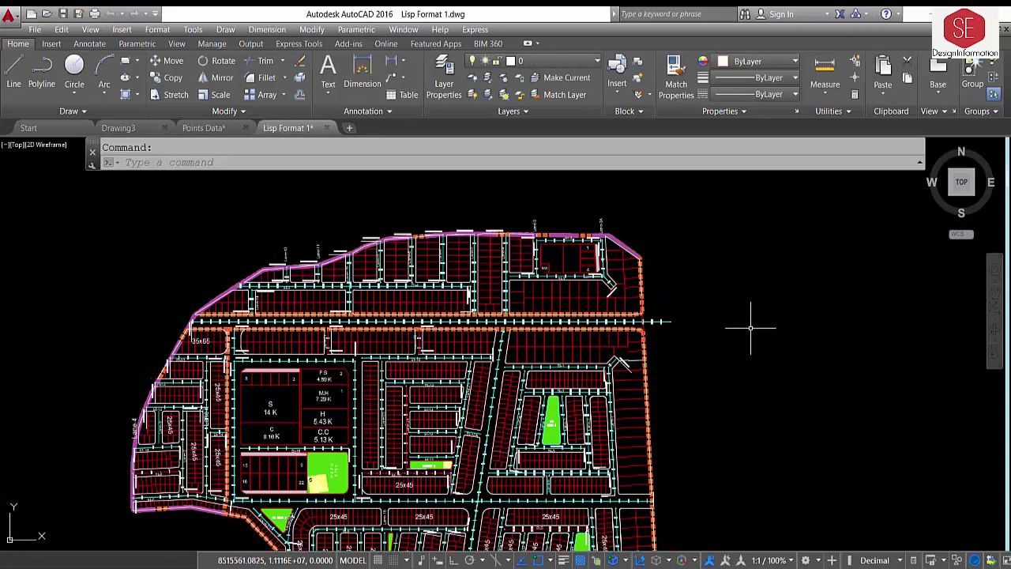
scroll(652, 316, "up", 3)
scroll(690, 337, "up", 3)
middle_click_drag(256, 348, 243, 345)
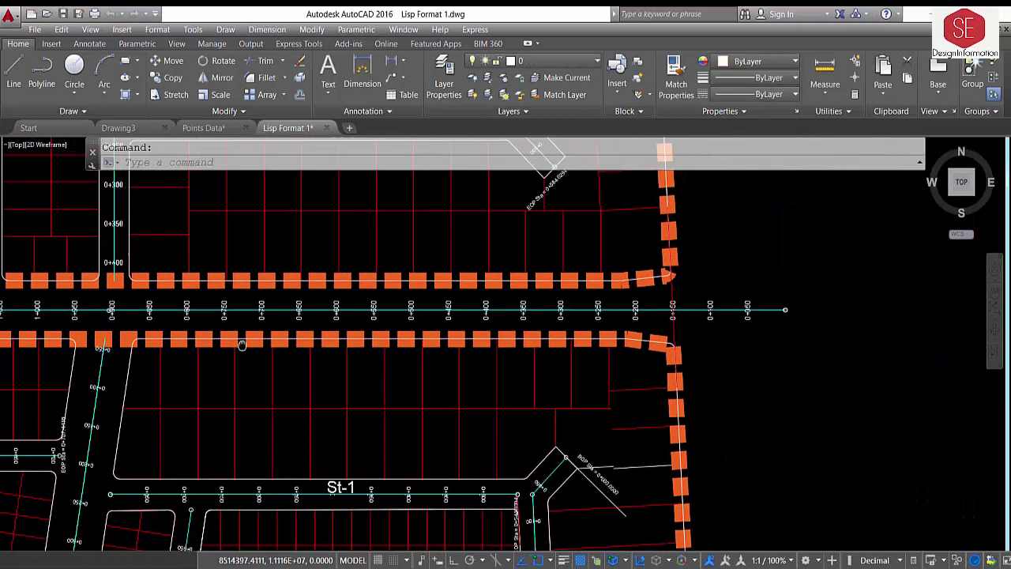
scroll(365, 346, "up", 2)
scroll(653, 308, "down", 1)
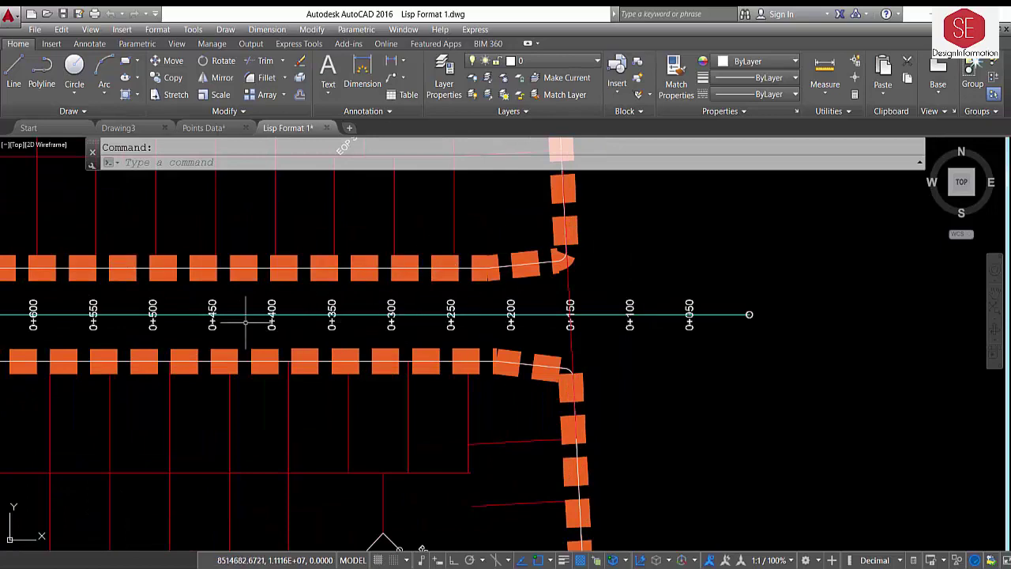
scroll(342, 314, "down", 3)
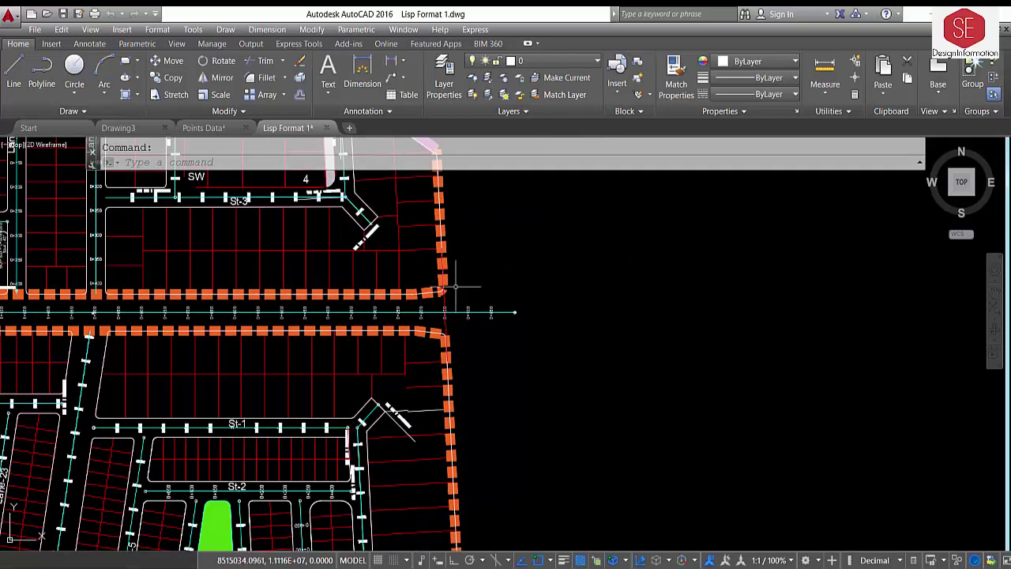
scroll(442, 276, "down", 2)
Run QM from the chainage line end to 0+050, numbering from 100, with the table beside the roads
left_click(194, 162)
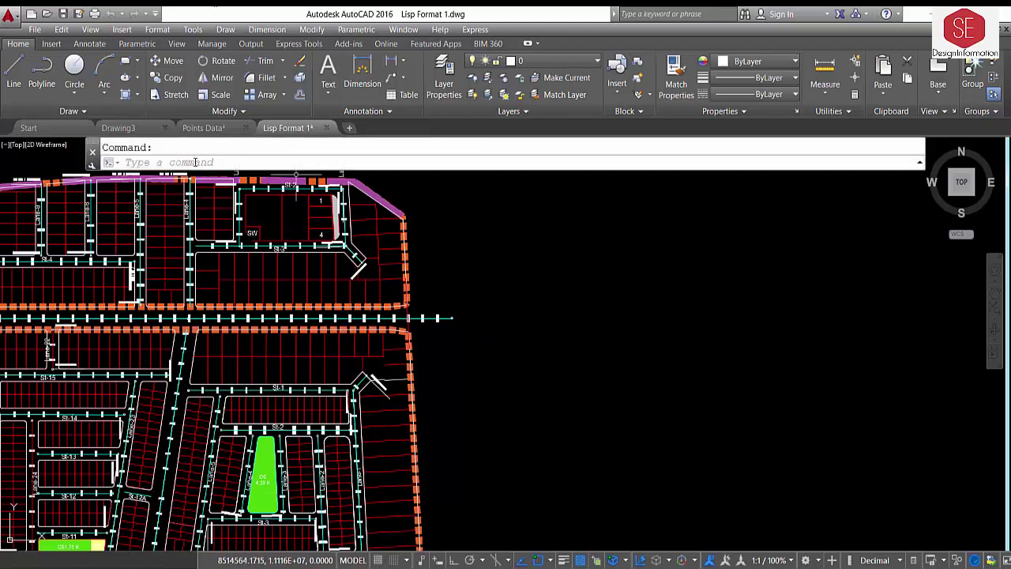
type("QM")
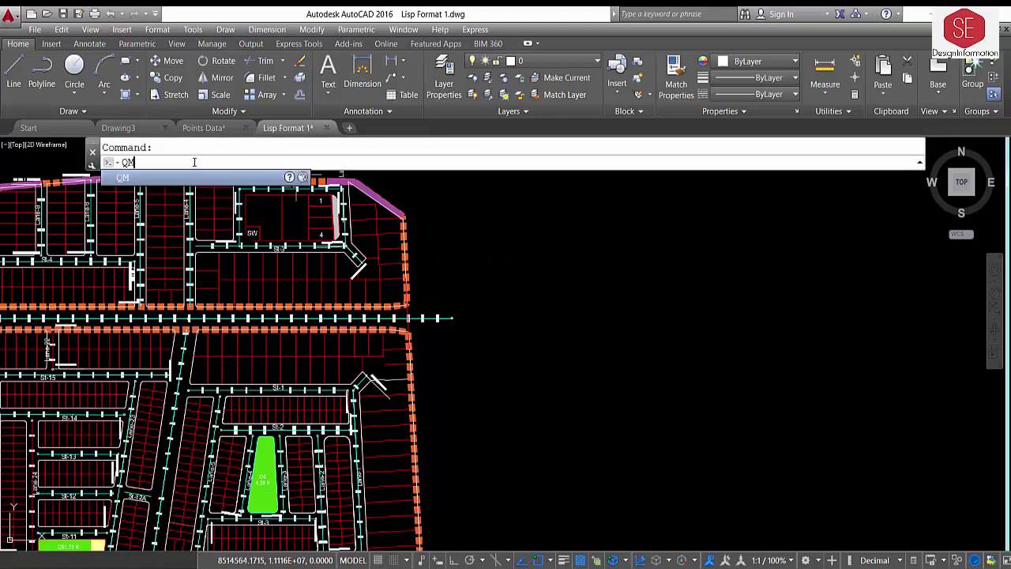
key("Return")
key("Return")
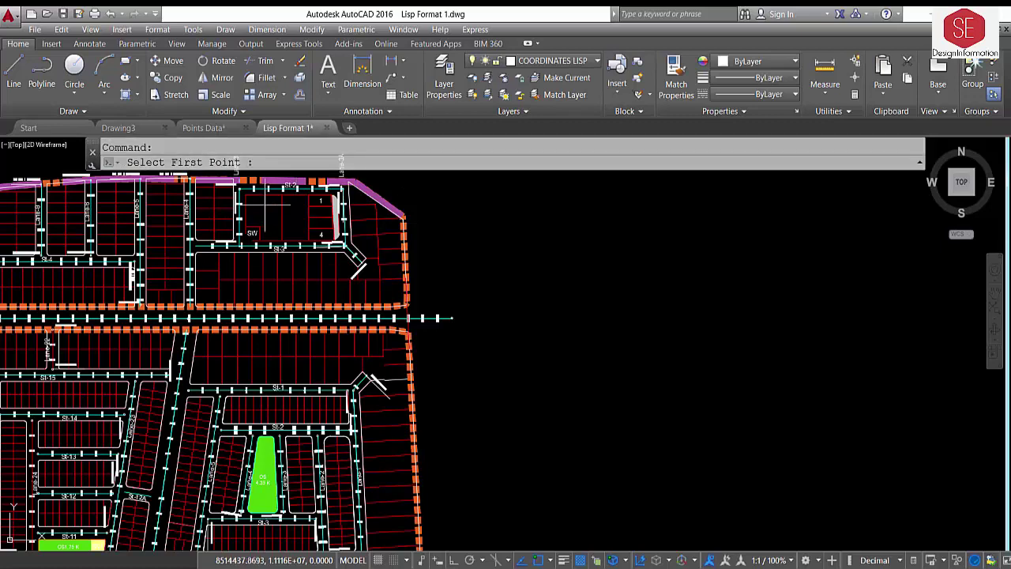
scroll(458, 294, "up", 5)
left_click(458, 295)
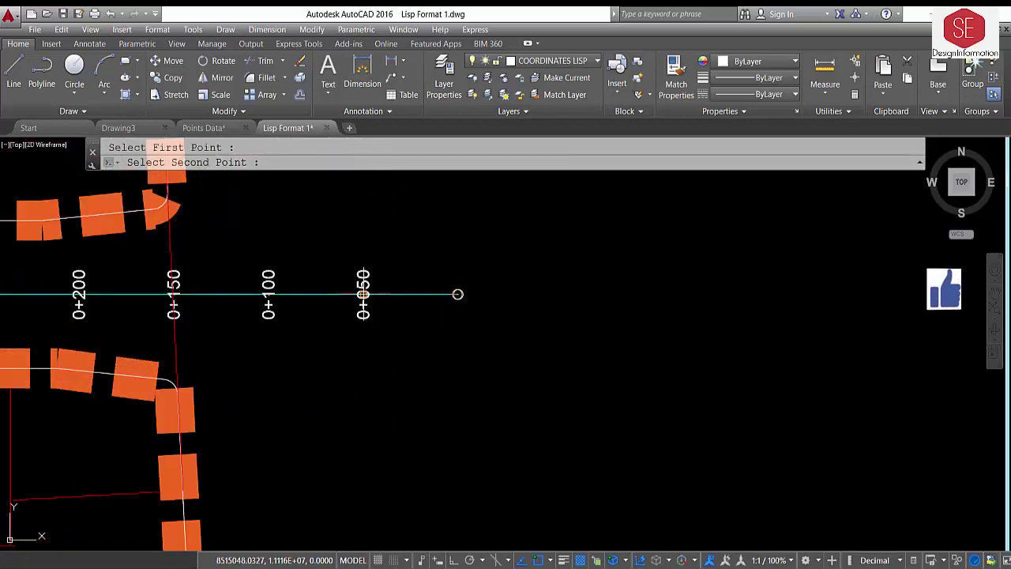
left_click(362, 294)
type("100")
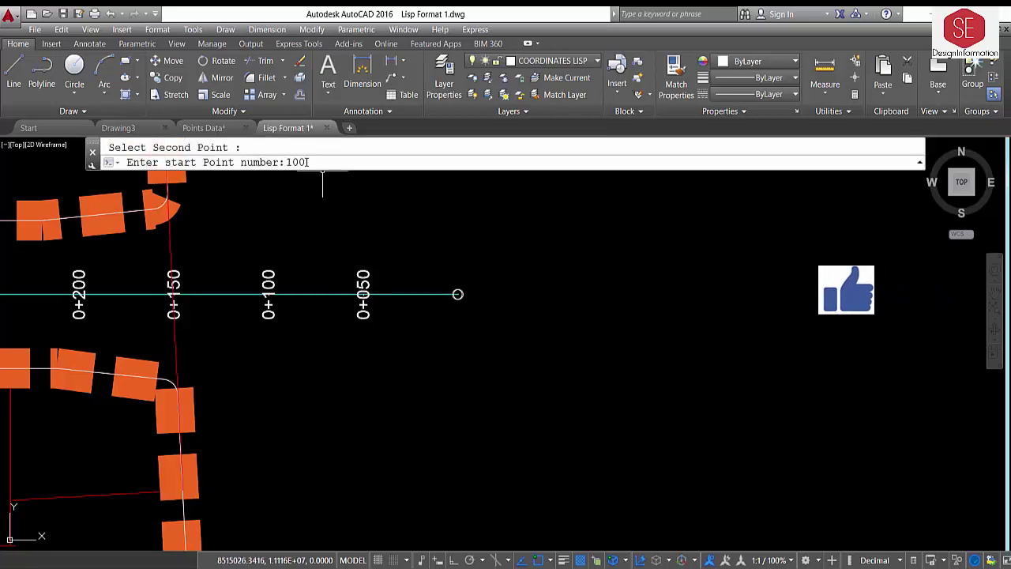
key("Return")
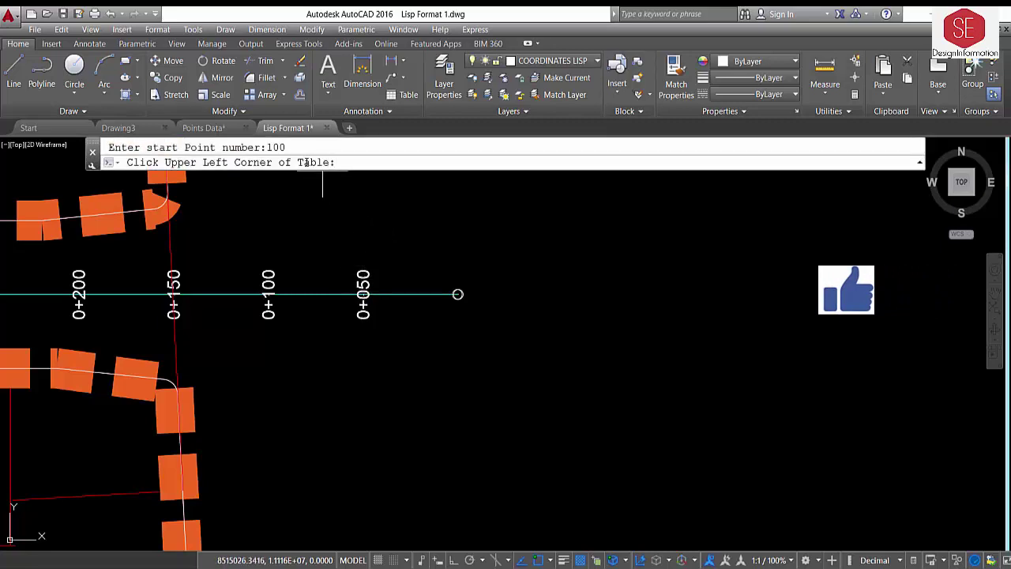
scroll(229, 205, "down", 4)
scroll(451, 316, "down", 1)
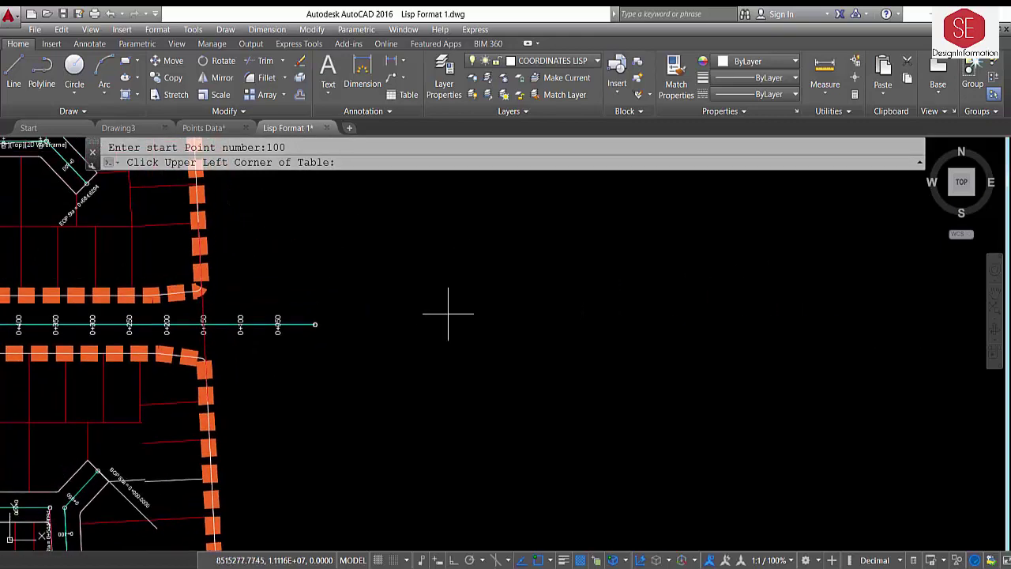
scroll(458, 282, "down", 1)
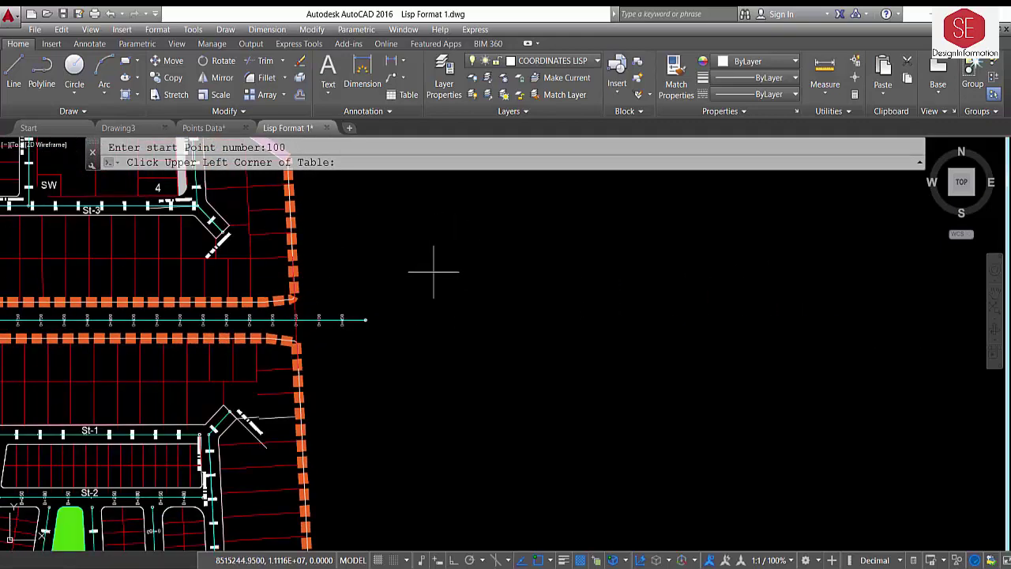
left_click(433, 276)
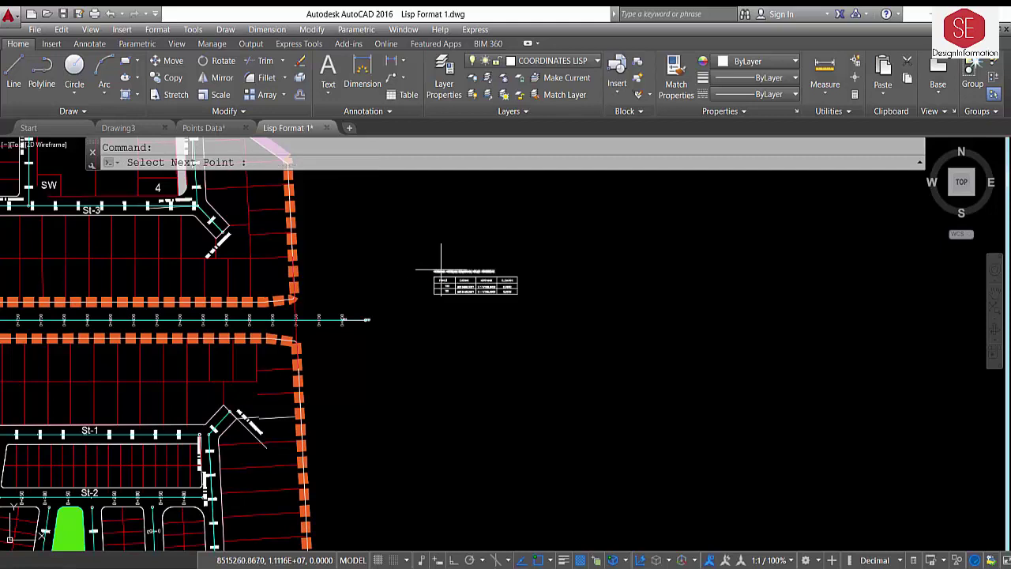
scroll(454, 276, "up", 5)
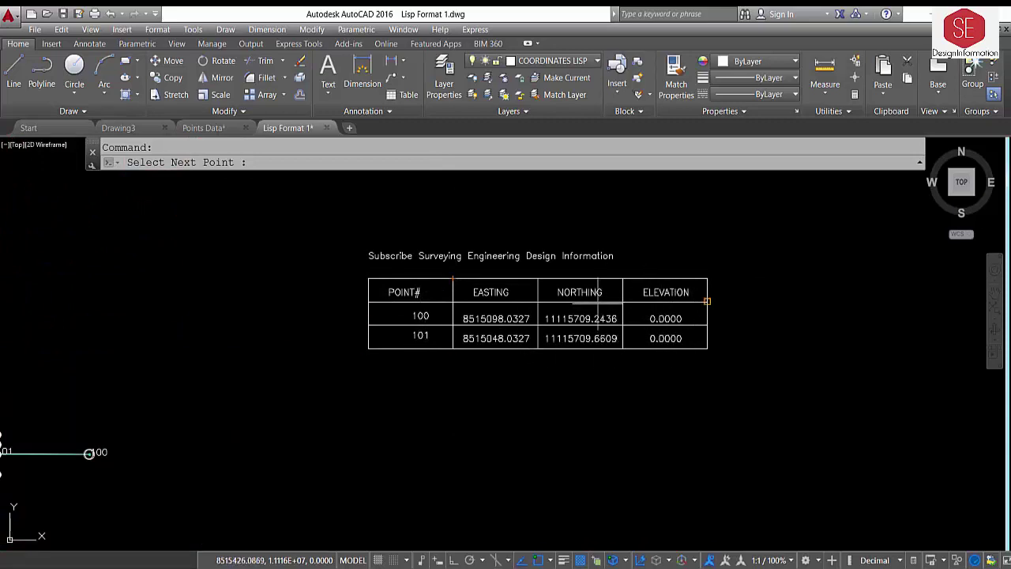
scroll(612, 302, "down", 1)
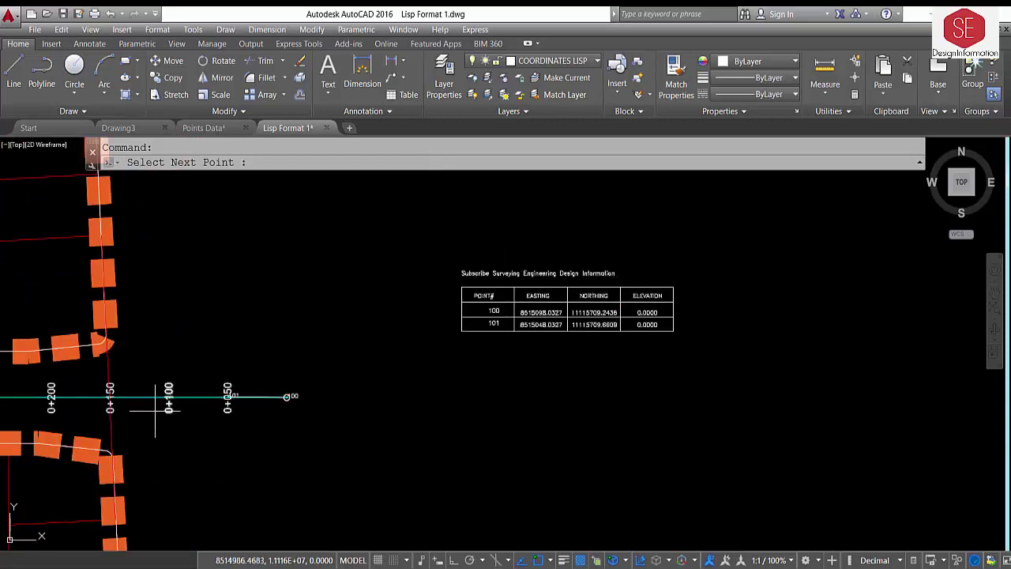
middle_click_drag(184, 402, 313, 386)
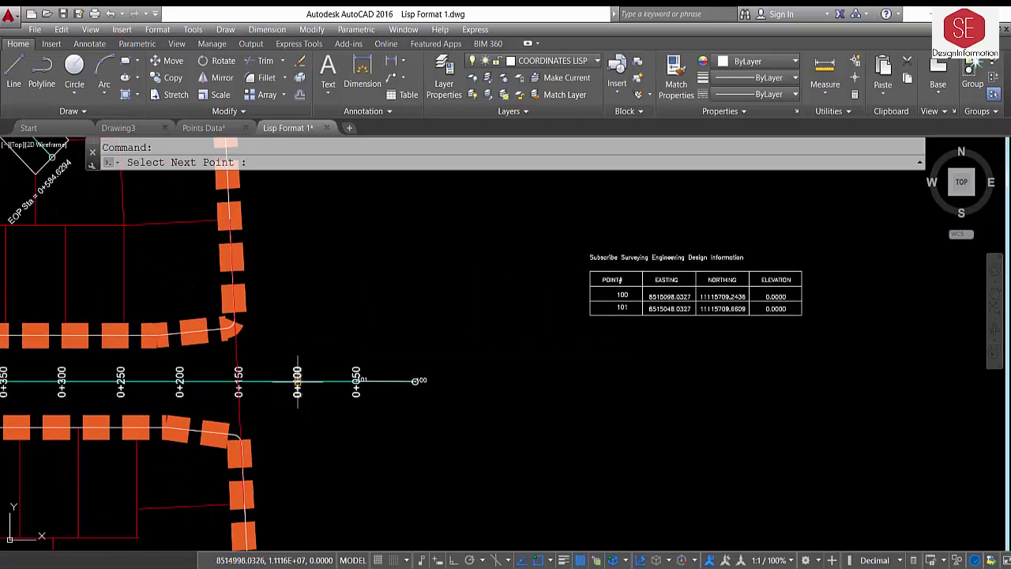
left_click(297, 381)
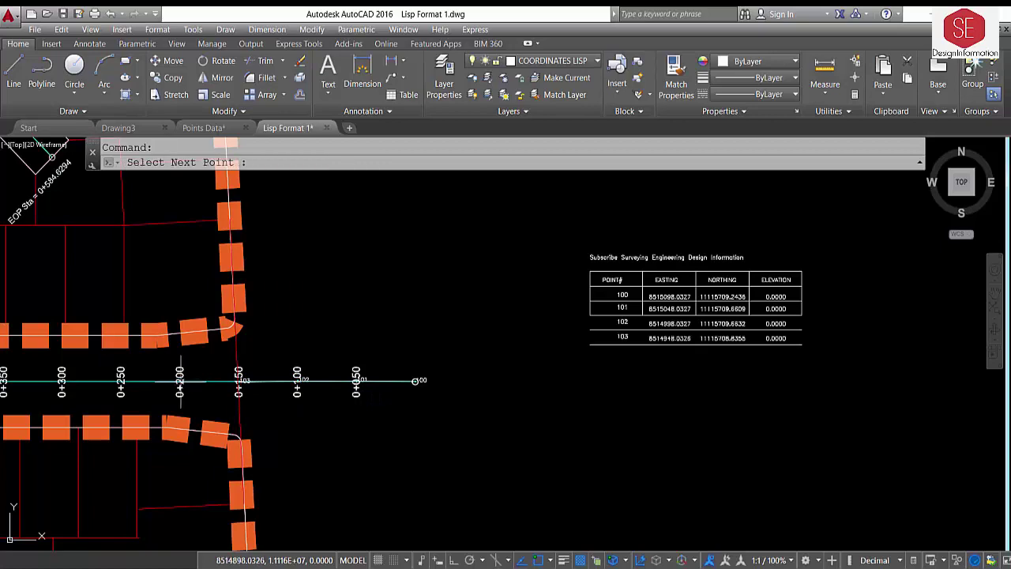
type("osnap")
left_click(179, 381)
middle_click_drag(179, 380, 272, 376)
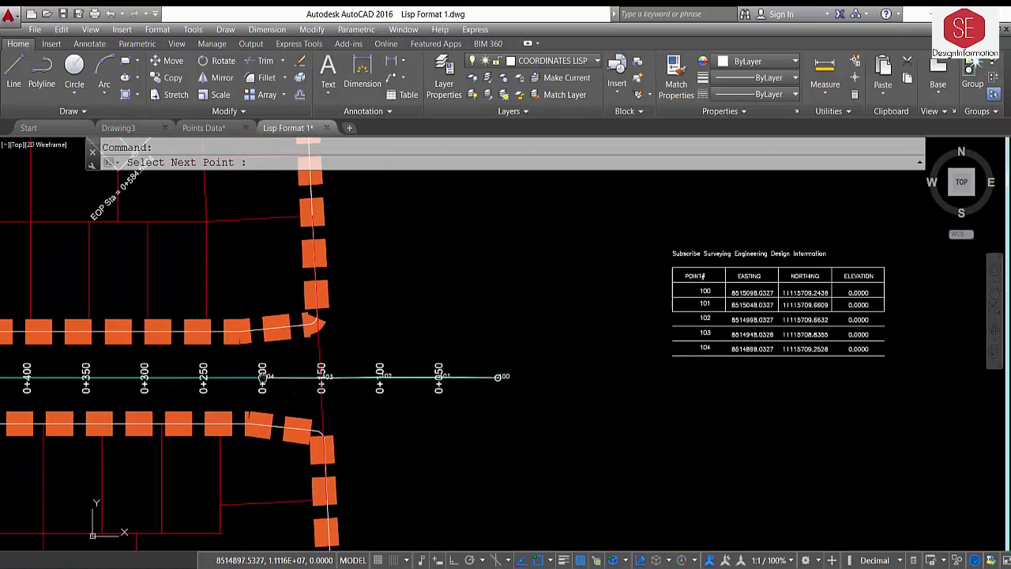
left_click(213, 376)
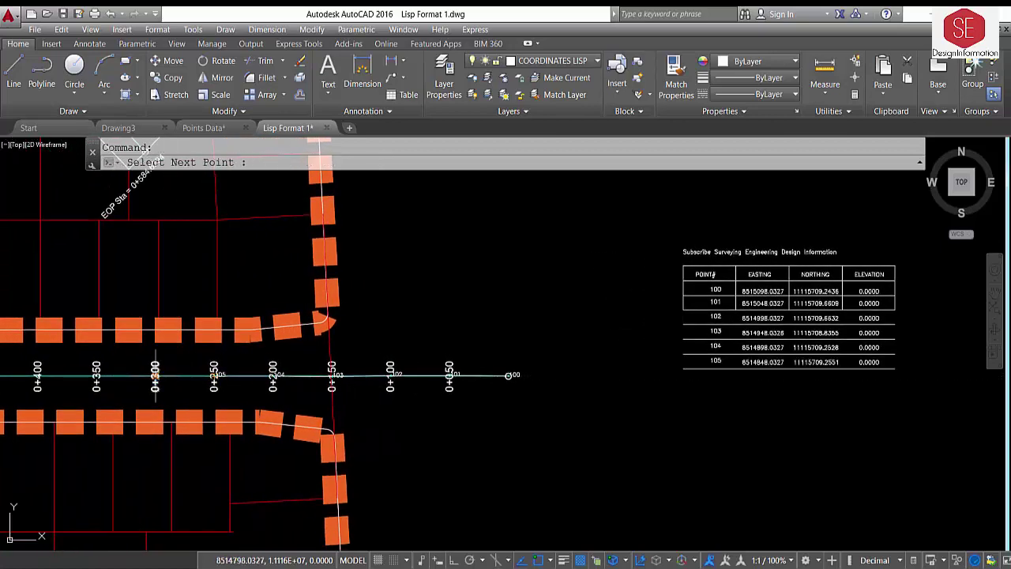
left_click(155, 375)
left_click(96, 375)
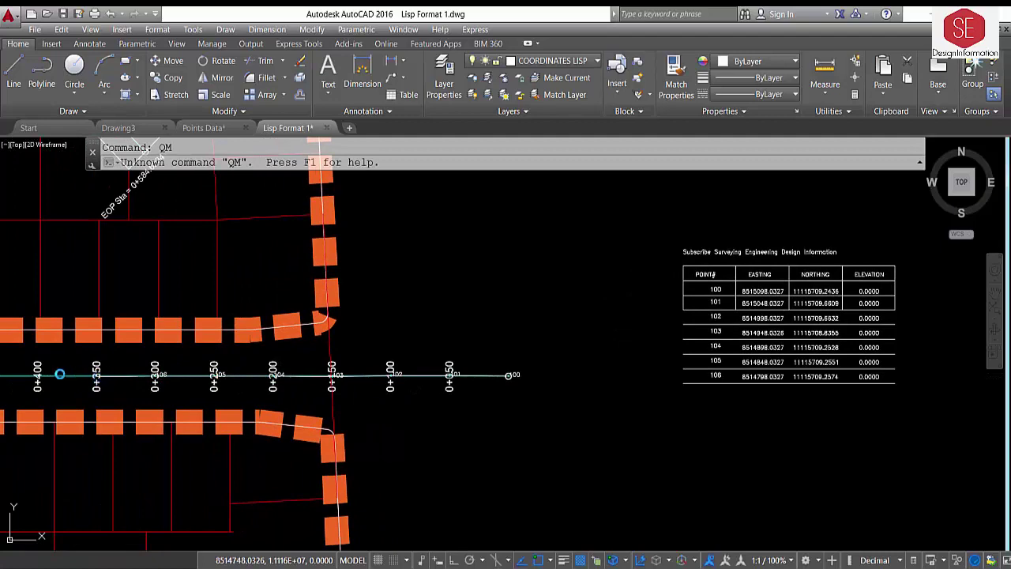
left_click(37, 373)
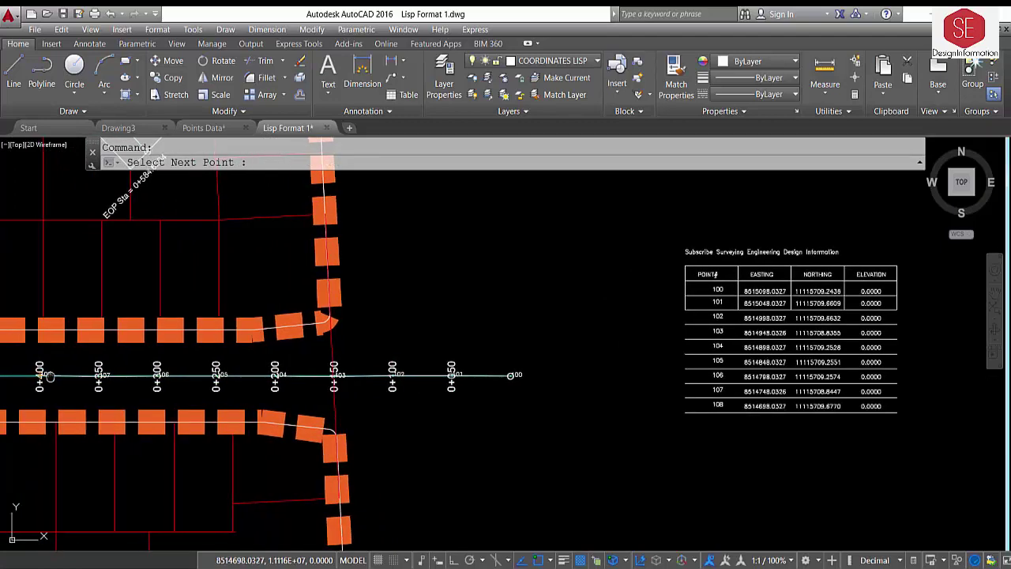
scroll(308, 383, "down", 2)
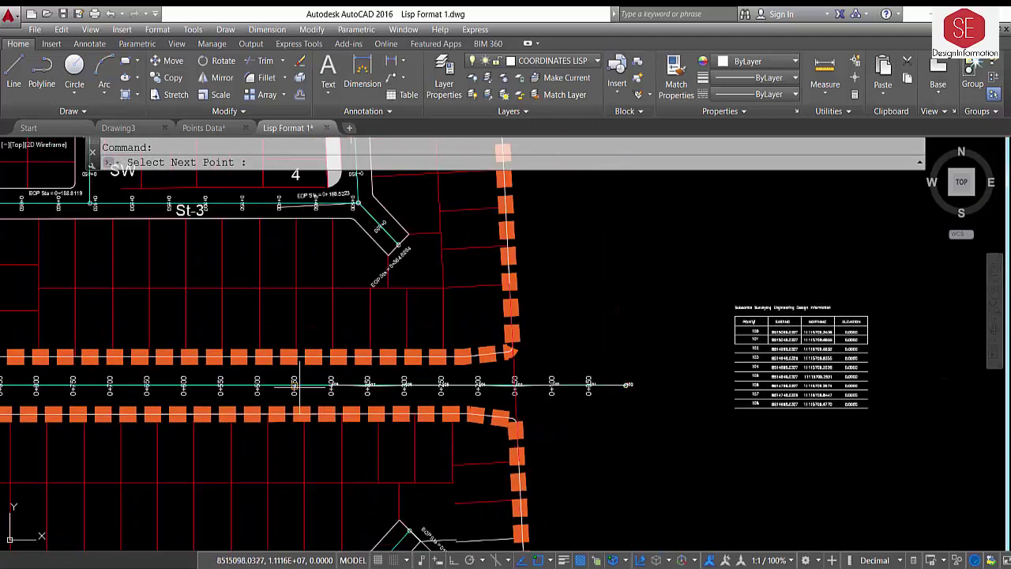
left_click(257, 386)
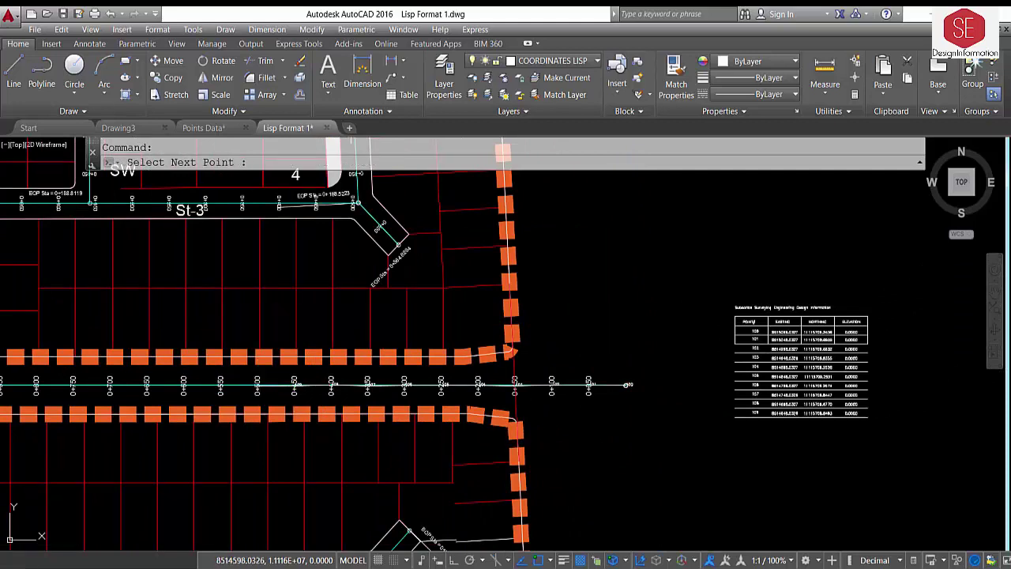
left_click(220, 385)
left_click(183, 386)
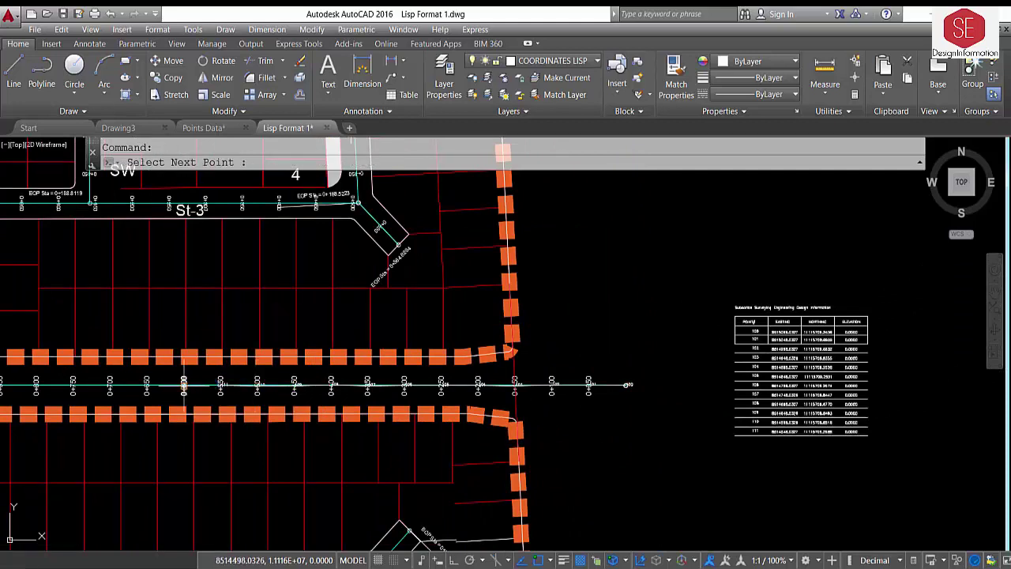
left_click(146, 387)
left_click(110, 385)
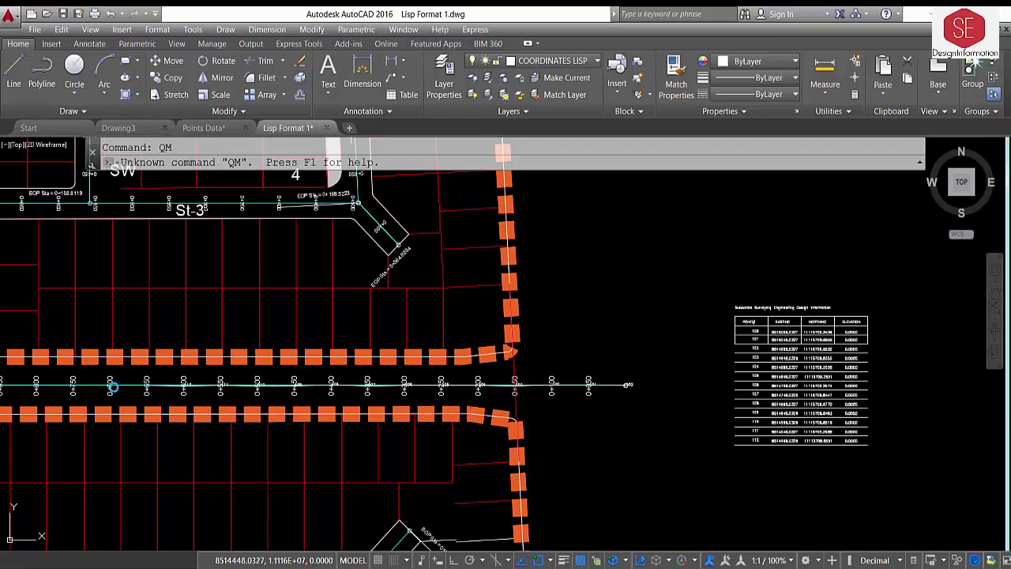
left_click(73, 385)
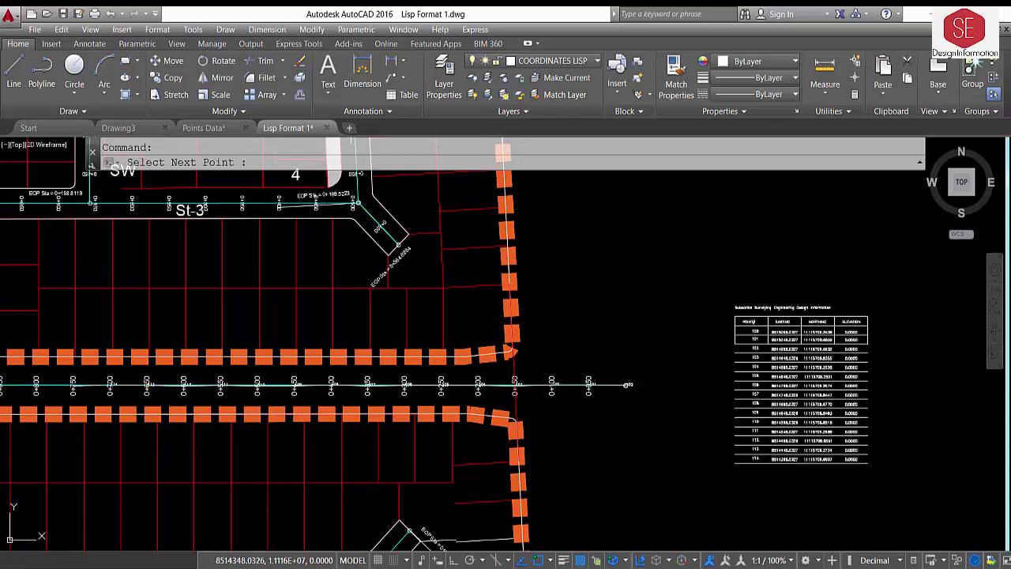
left_click(36, 386)
middle_click_drag(90, 382, 238, 376)
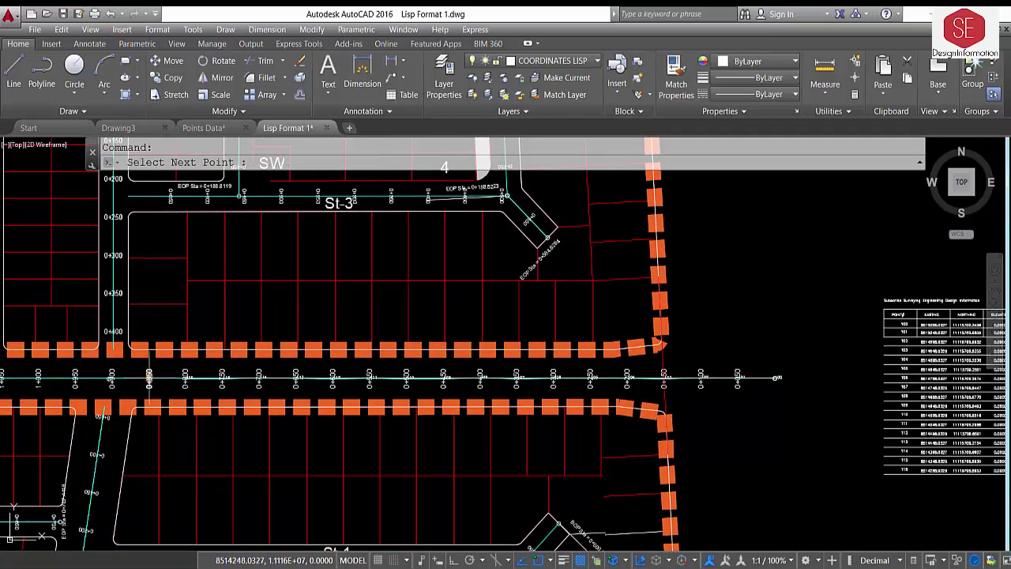
scroll(150, 380, "down", 2)
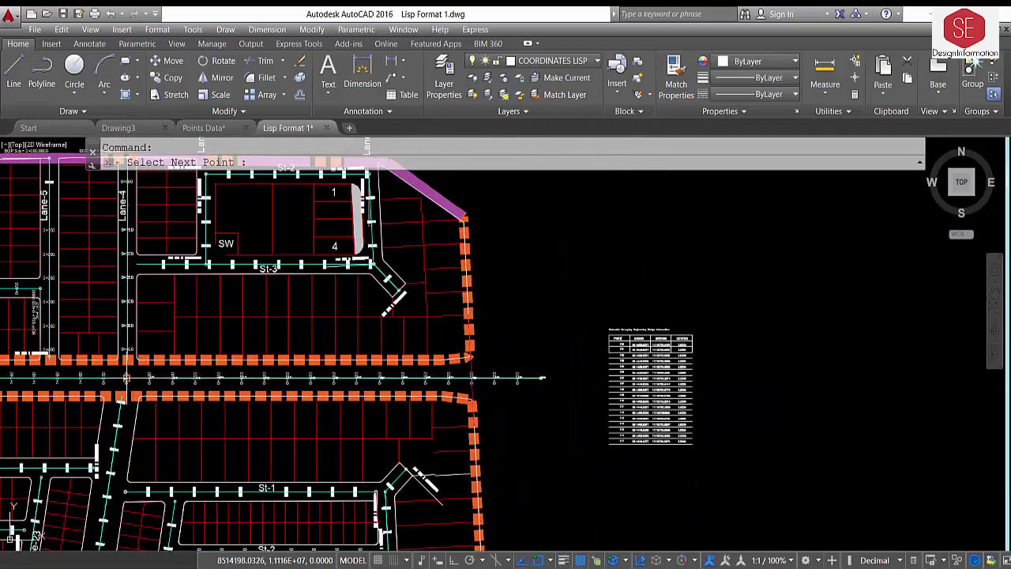
scroll(650, 419, "up", 3)
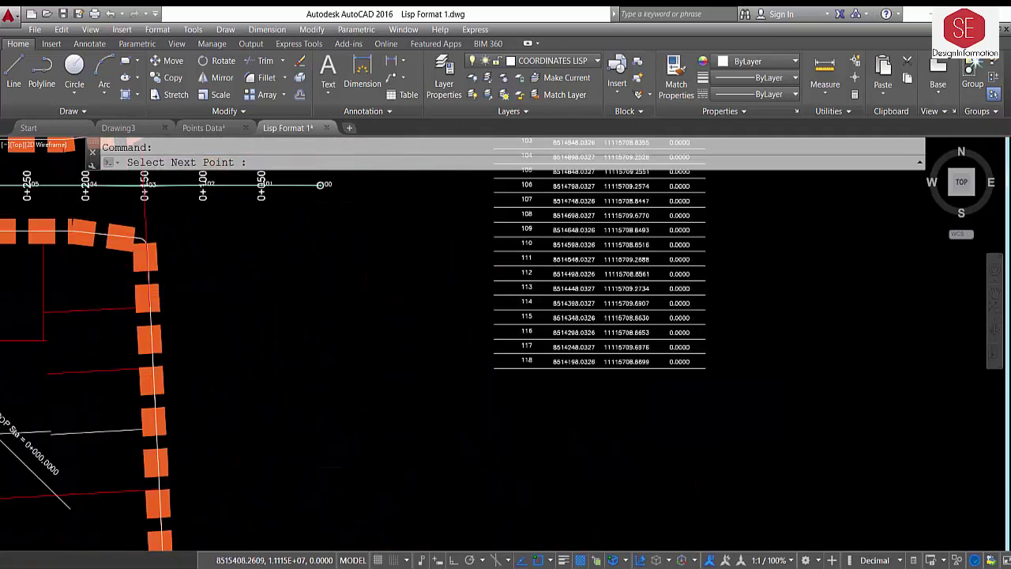
scroll(638, 446, "up", 2)
scroll(490, 490, "down", 2)
scroll(472, 292, "down", 1)
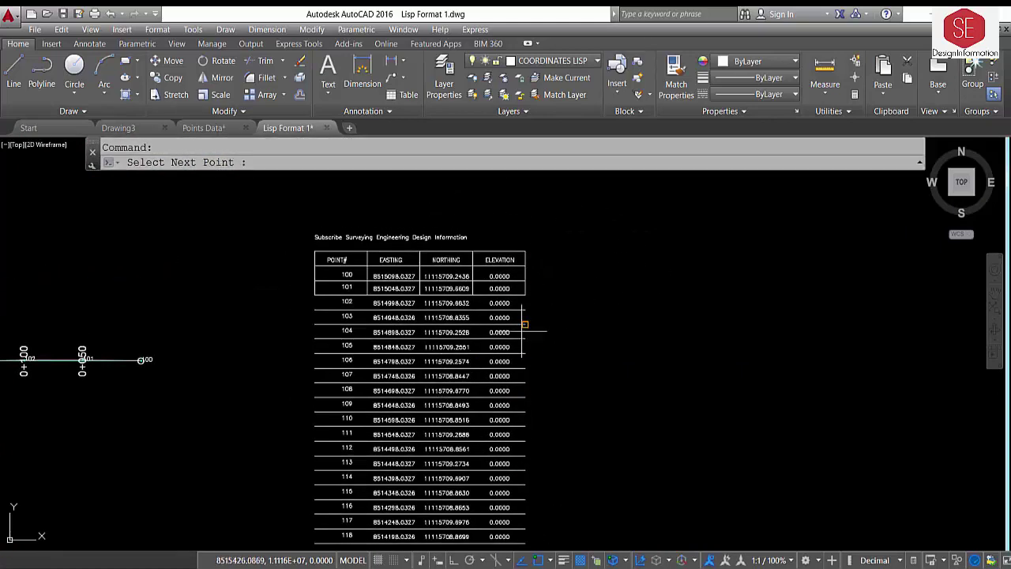
scroll(563, 283, "down", 2)
key("Return")
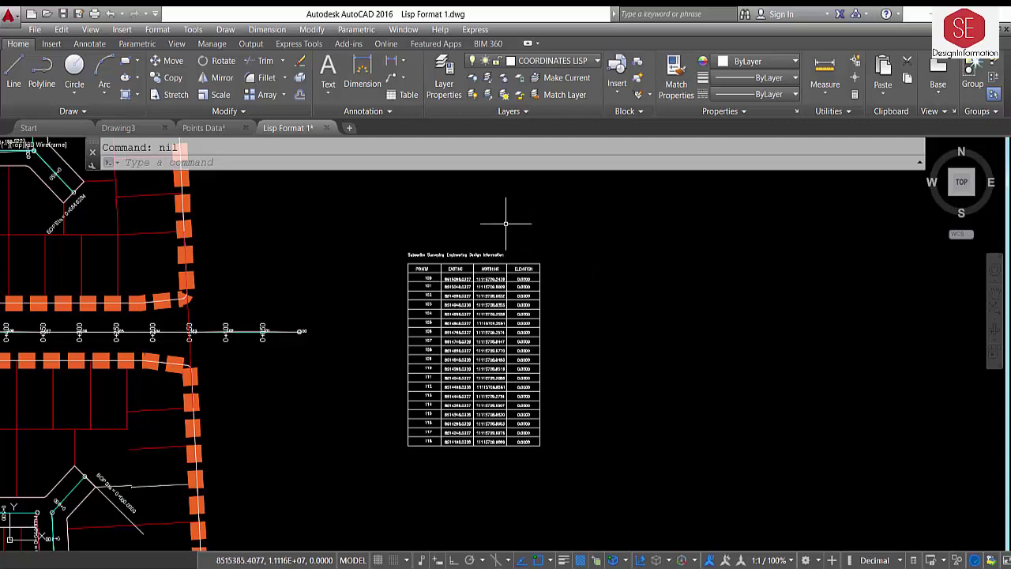
scroll(444, 268, "up", 2)
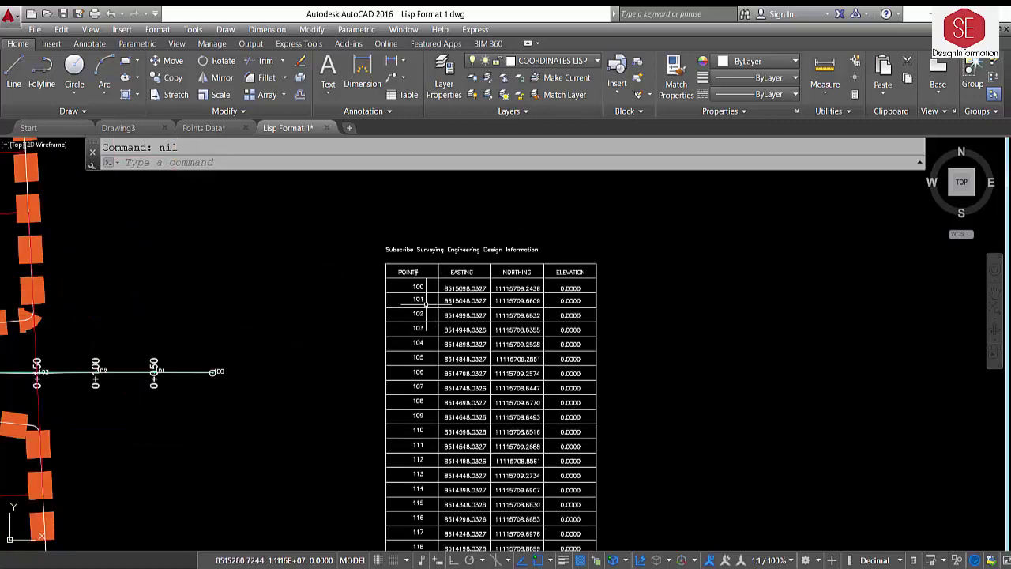
scroll(426, 303, "down", 2)
scroll(324, 323, "down", 2)
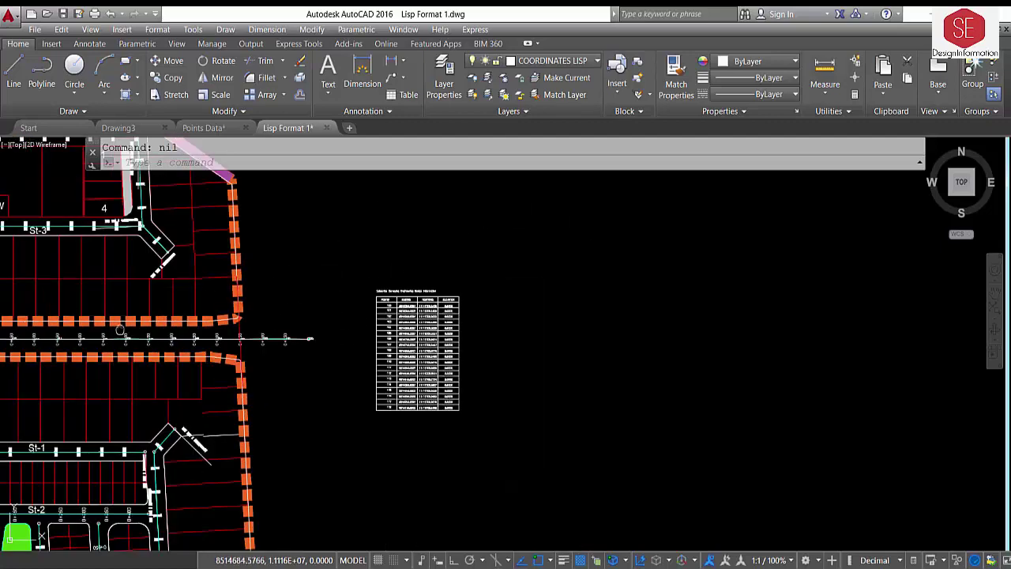
middle_click_drag(342, 349, 492, 350)
scroll(492, 350, "up", 8)
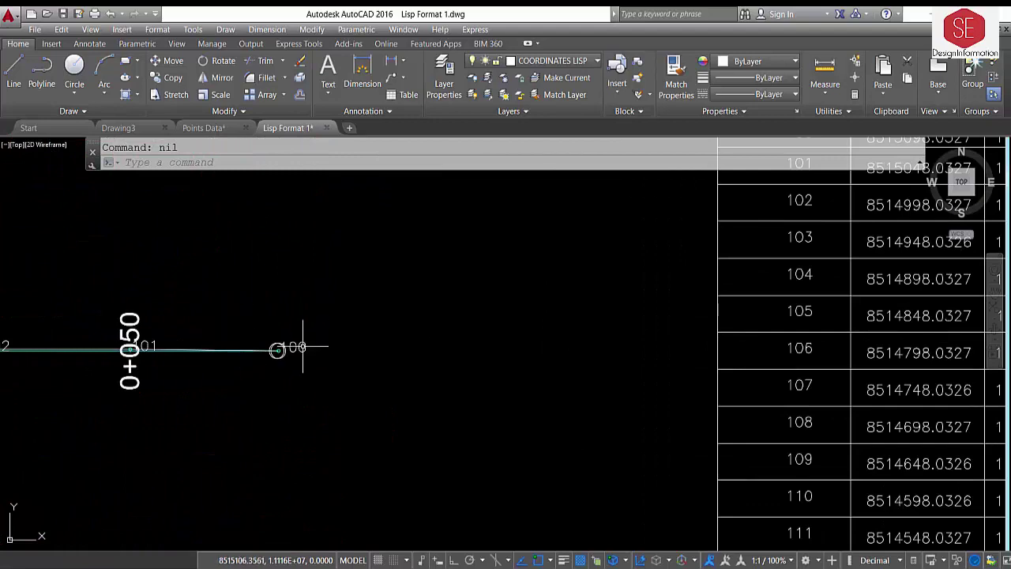
middle_click_drag(287, 317, 674, 316)
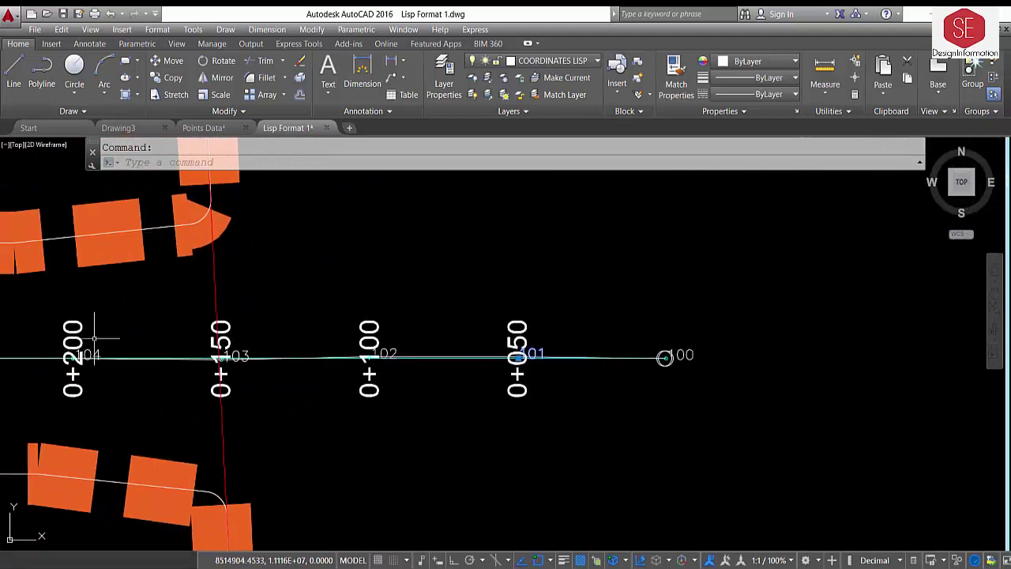
scroll(192, 358, "down", 2)
scroll(164, 368, "down", 2)
scroll(164, 368, "down", 2)
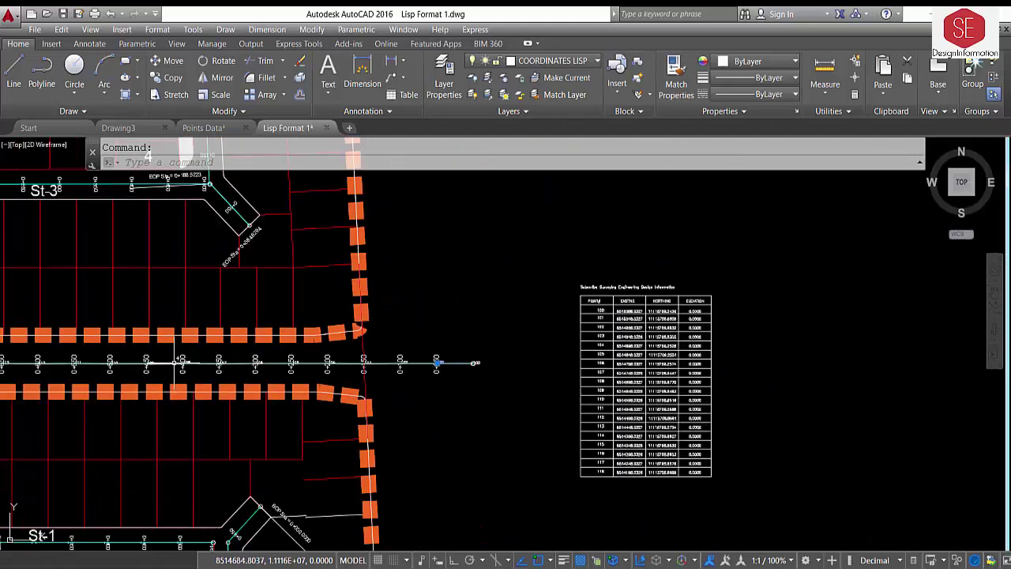
middle_click_drag(320, 299, 441, 509)
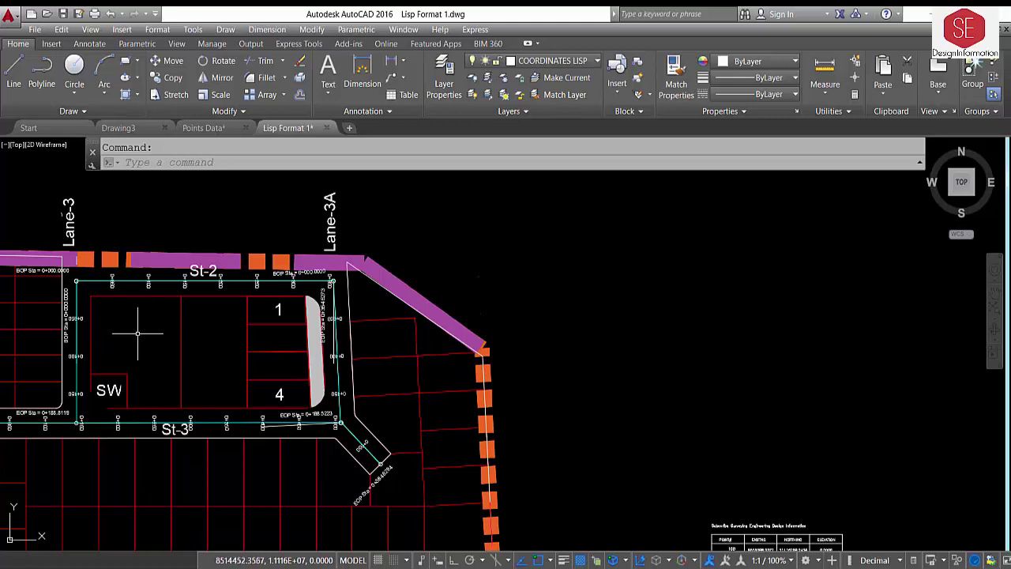
scroll(137, 332, "down", 2)
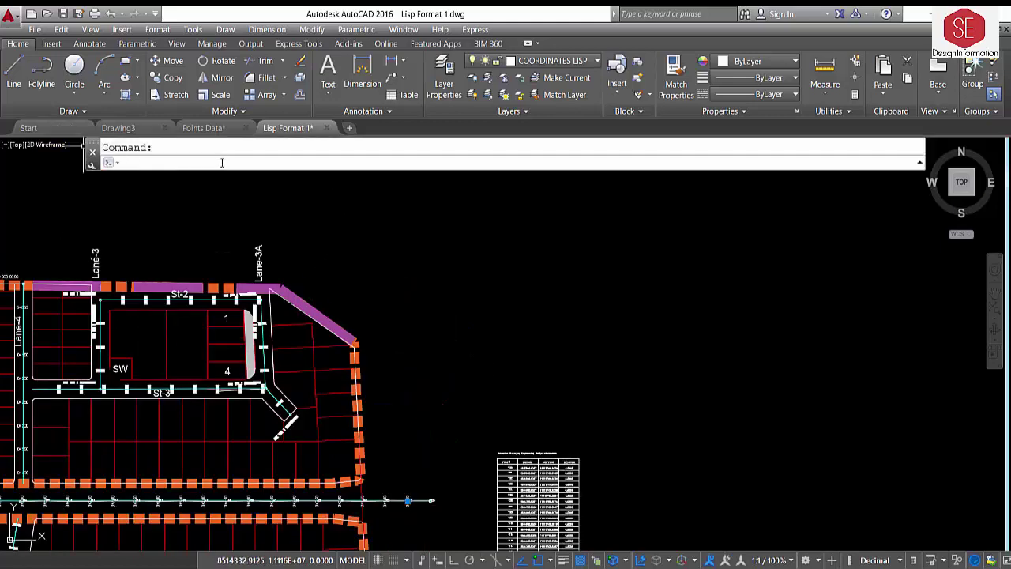
Start a point table from the SW block corner, numbered from 500, placed above the site
type("cp")
key("Return")
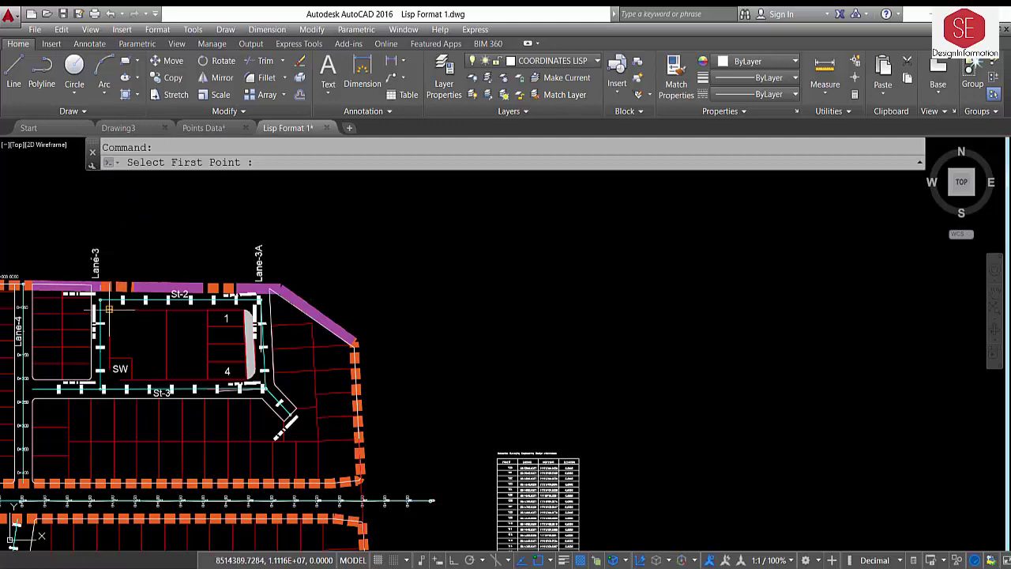
left_click(114, 312)
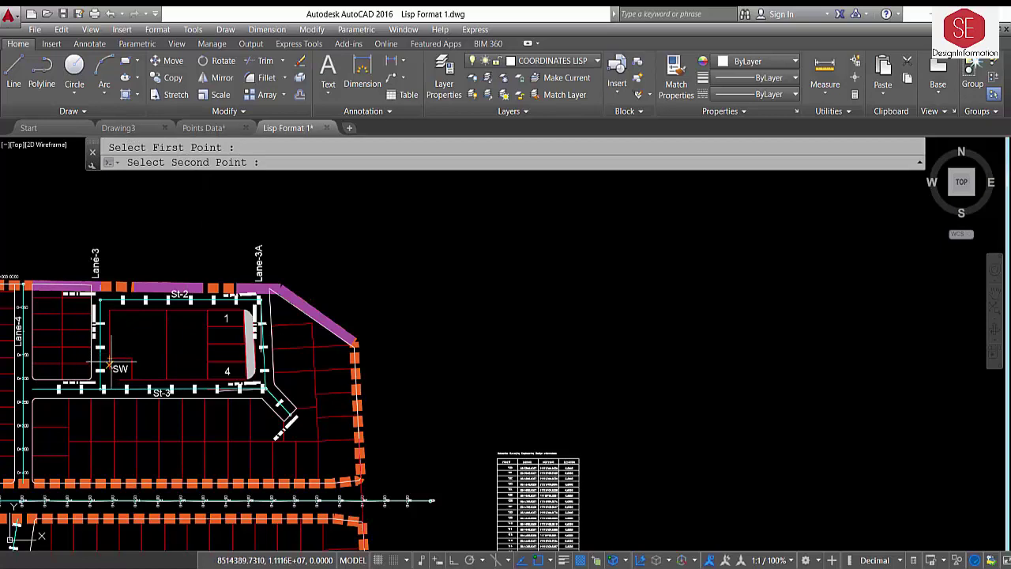
scroll(109, 387, "up", 2)
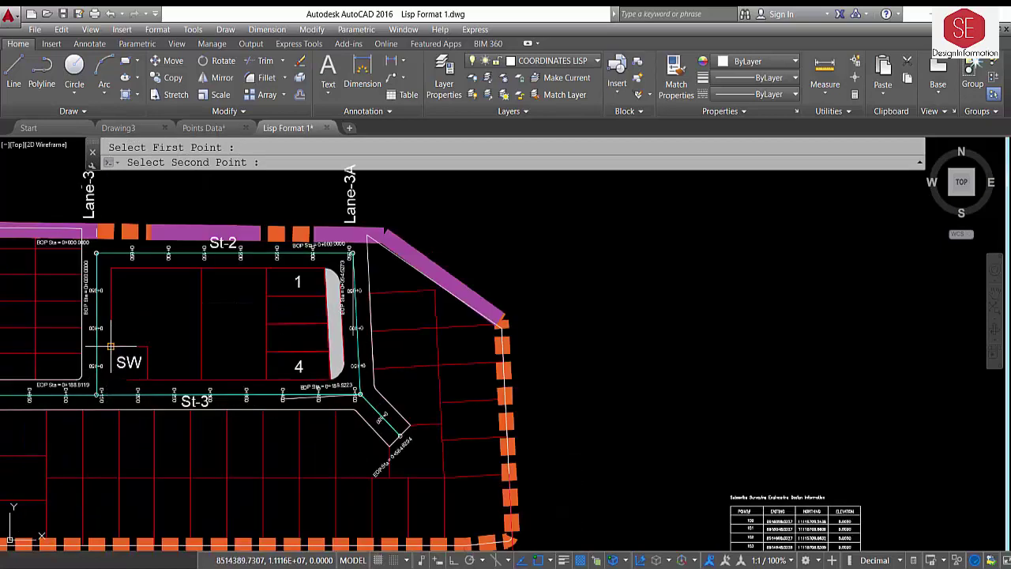
left_click(110, 345)
scroll(126, 320, "down", 2)
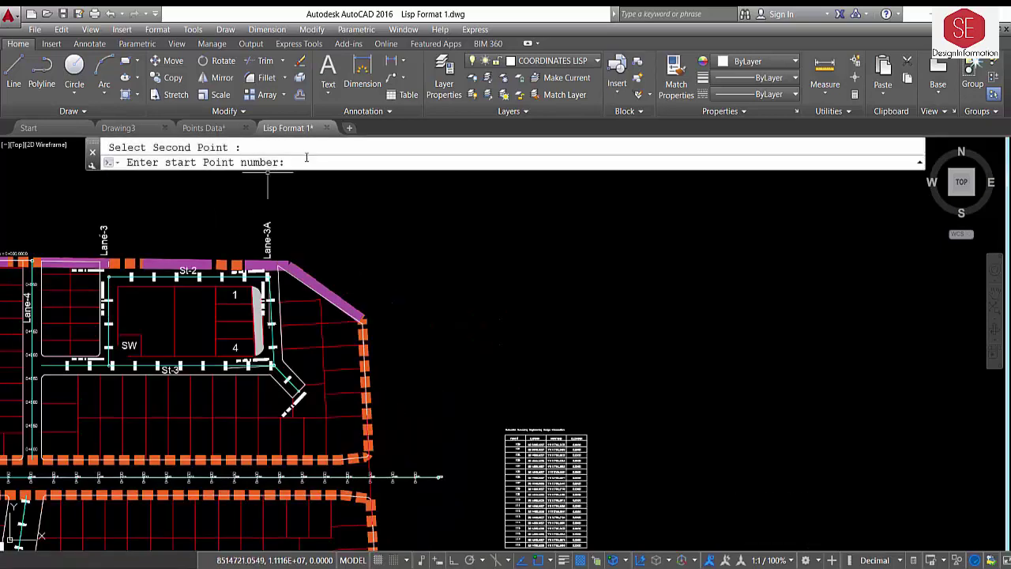
type("500")
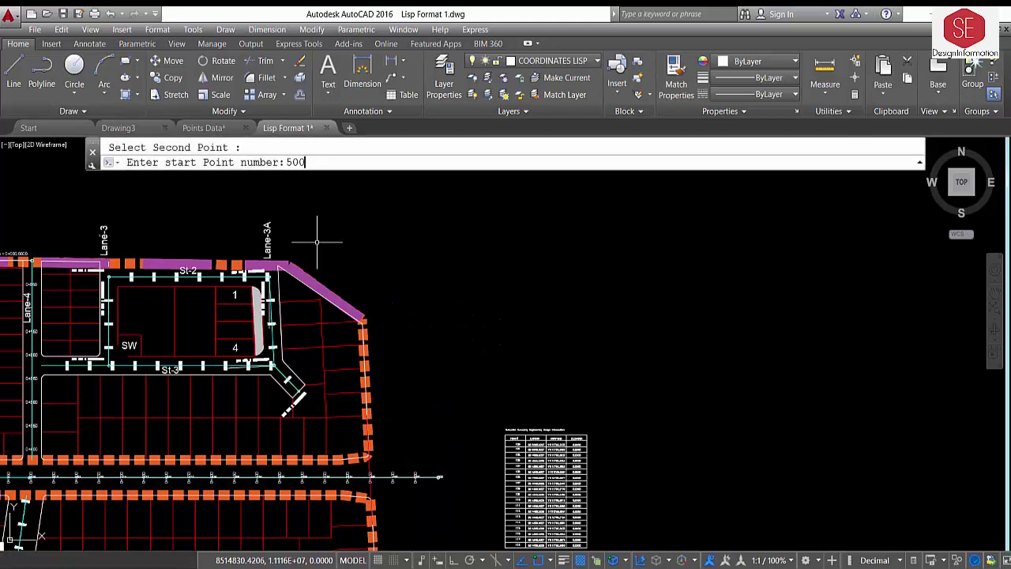
key("Return")
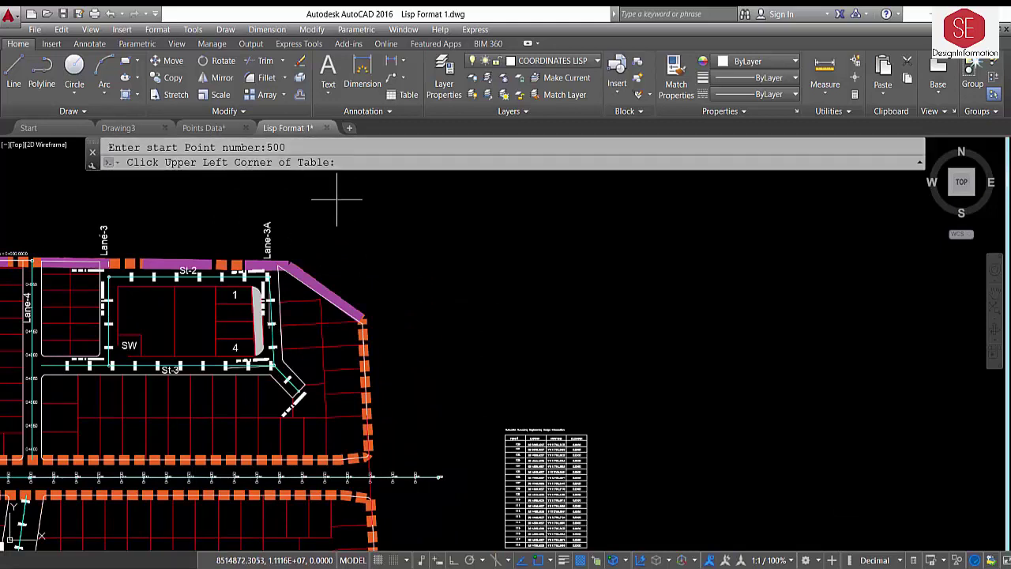
left_click(348, 190)
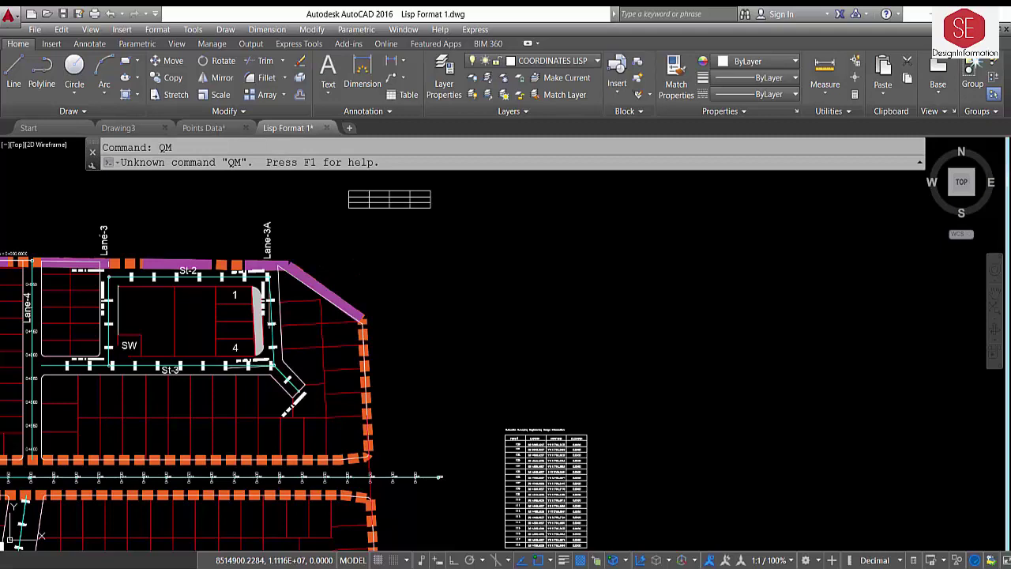
Add the remaining corner points around lots 4 and 1, ending the table at point 506
scroll(357, 200, "up", 2)
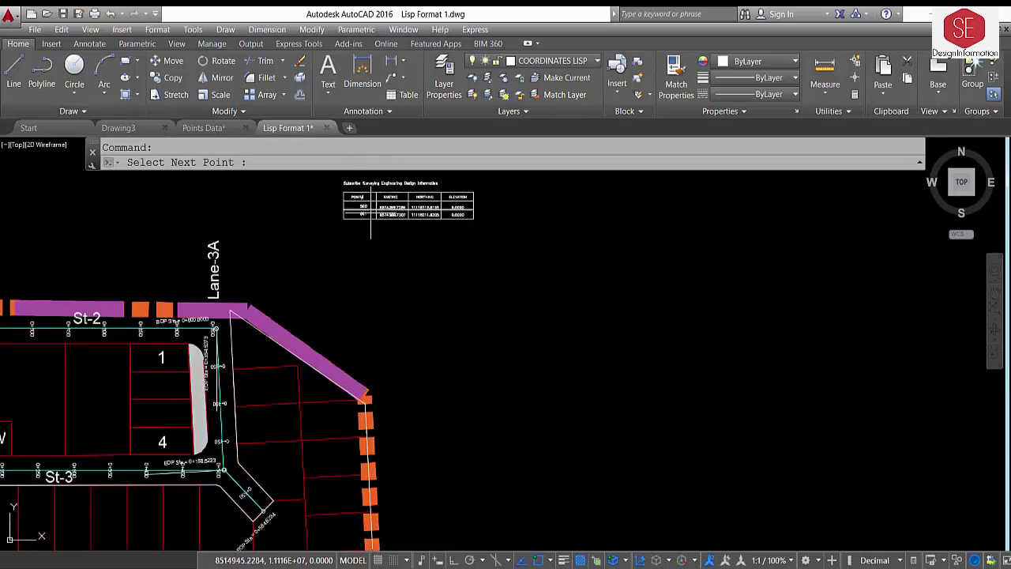
scroll(307, 300, "down", 2)
scroll(440, 267, "up", 1)
scroll(313, 346, "down", 2)
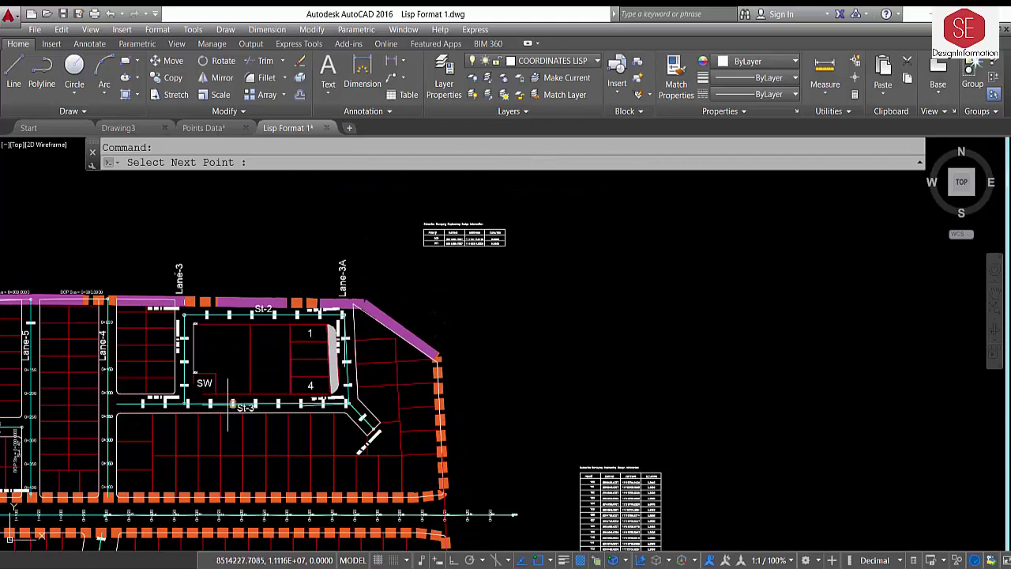
left_click(242, 398)
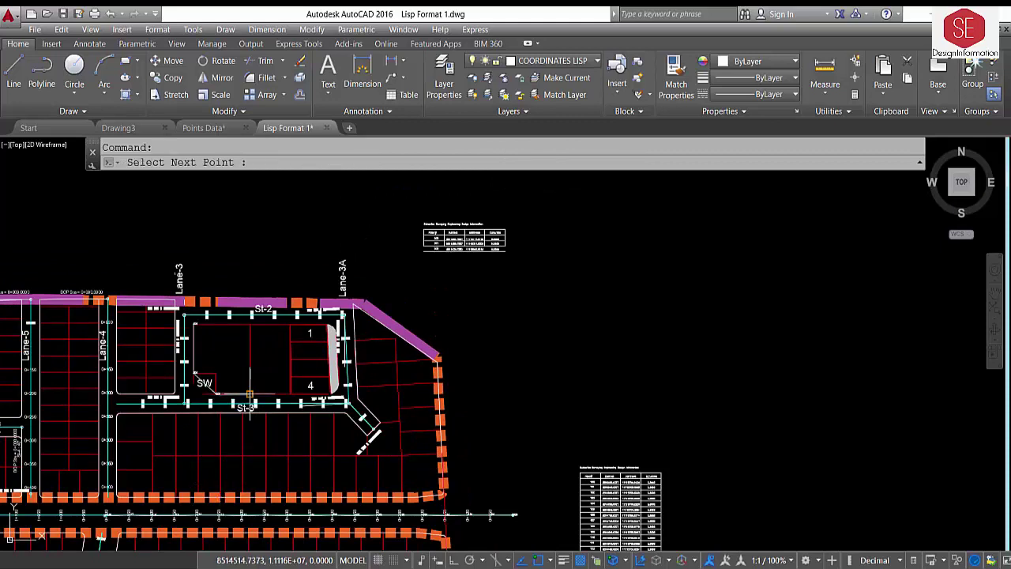
left_click(261, 396)
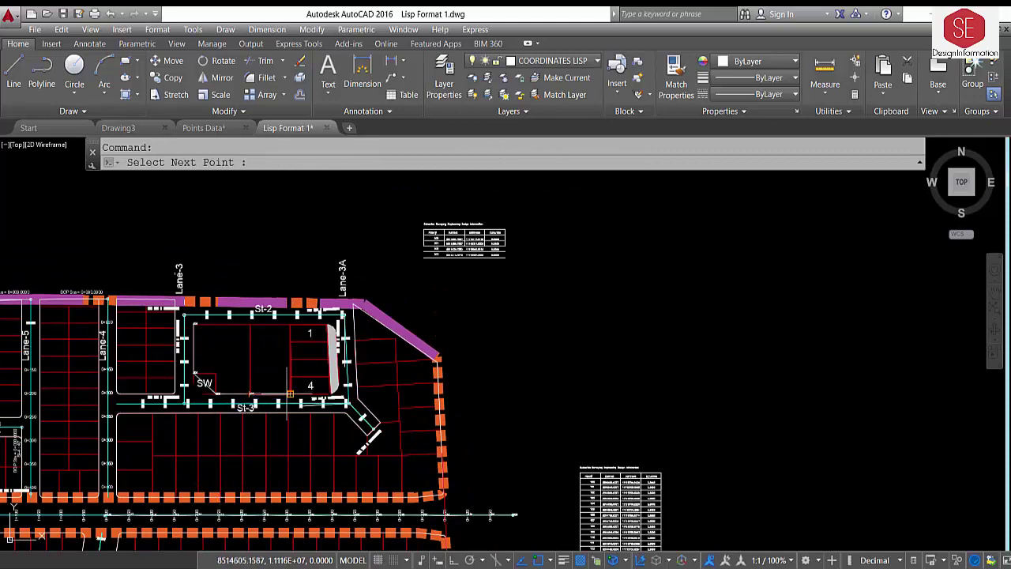
type("osnap")
left_click(289, 345)
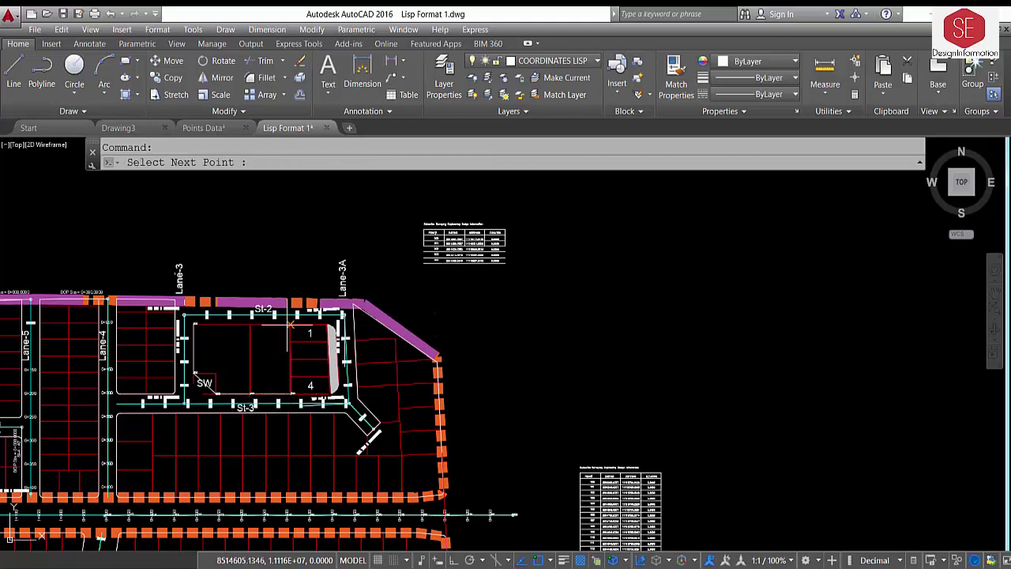
left_click(250, 324)
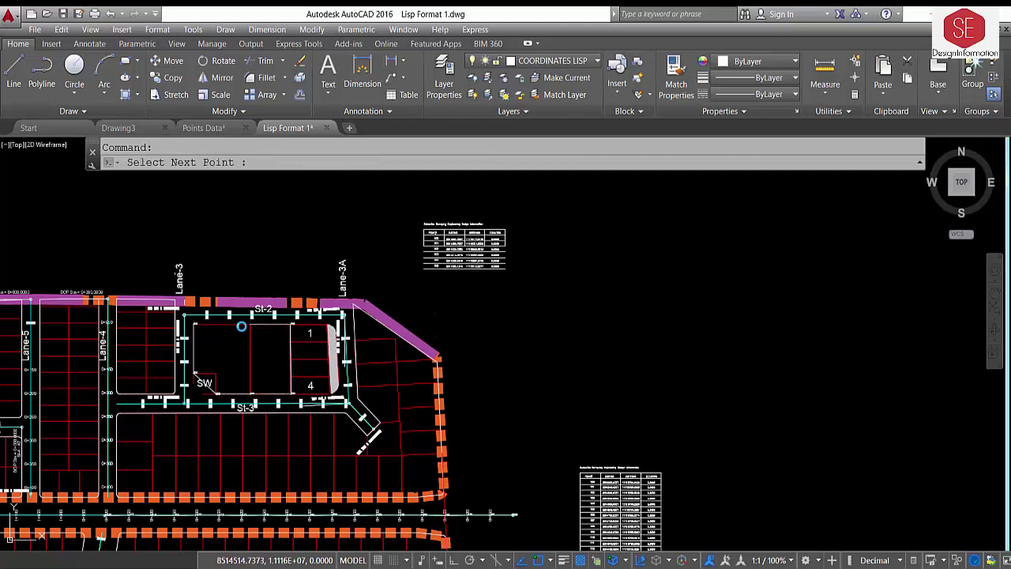
left_click(241, 326)
scroll(445, 292, "up", 2)
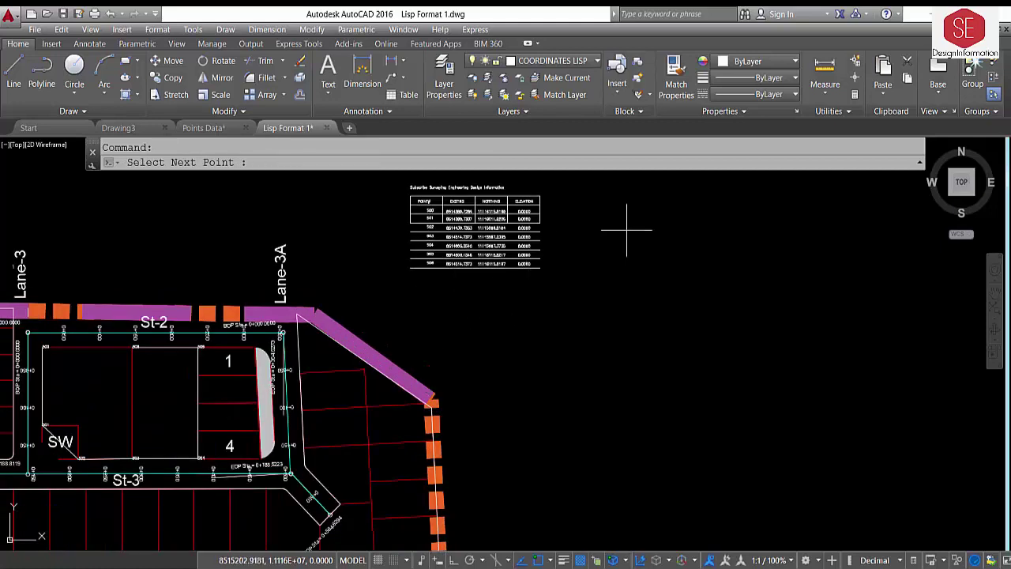
key("Return")
Pan and zoom to bring more of the site plan's left side into view
scroll(534, 247, "down", 2)
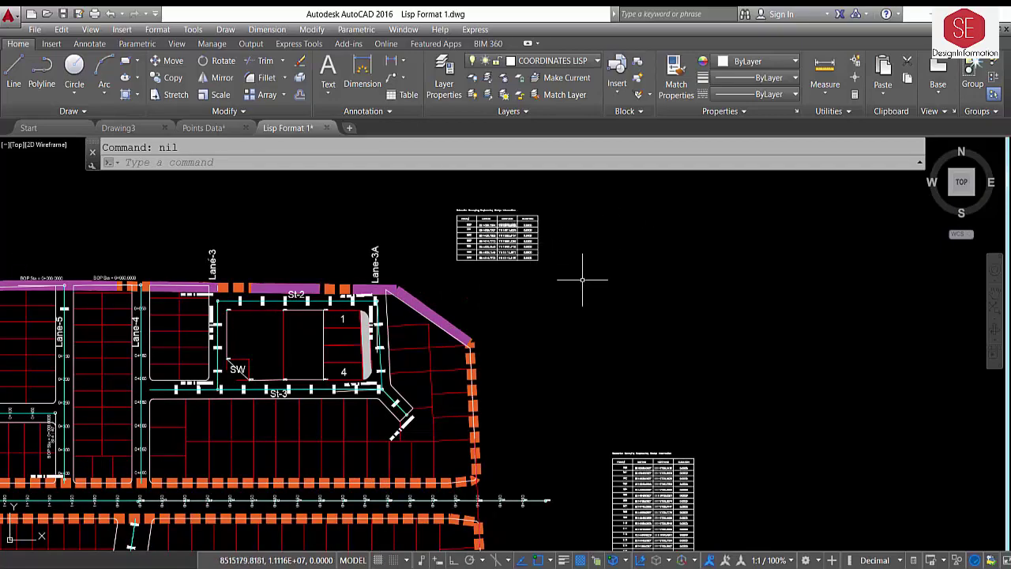
middle_click_drag(242, 353, 424, 325)
middle_click_drag(289, 362, 469, 322)
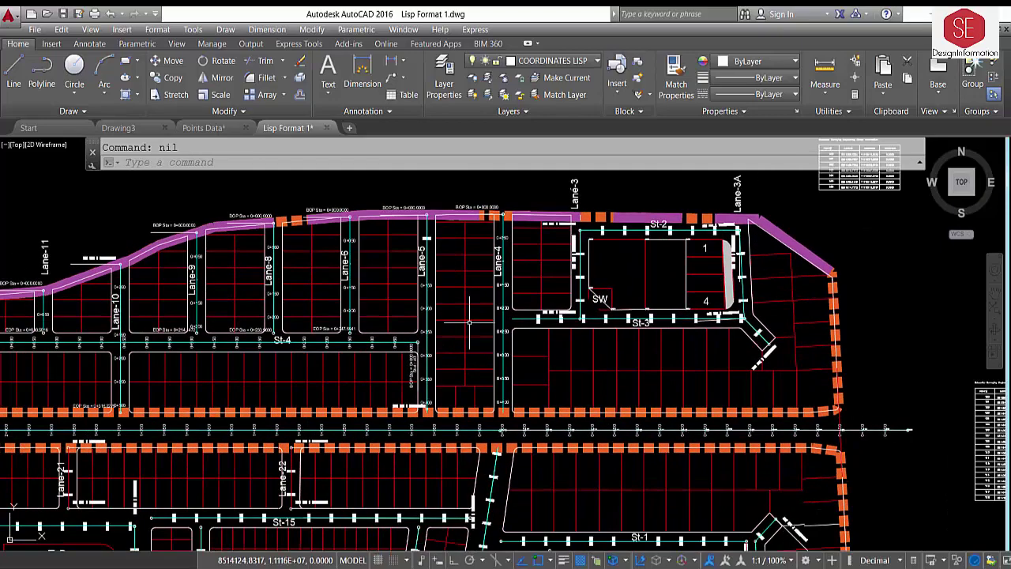
scroll(470, 321, "down", 2)
scroll(320, 263, "up", 2)
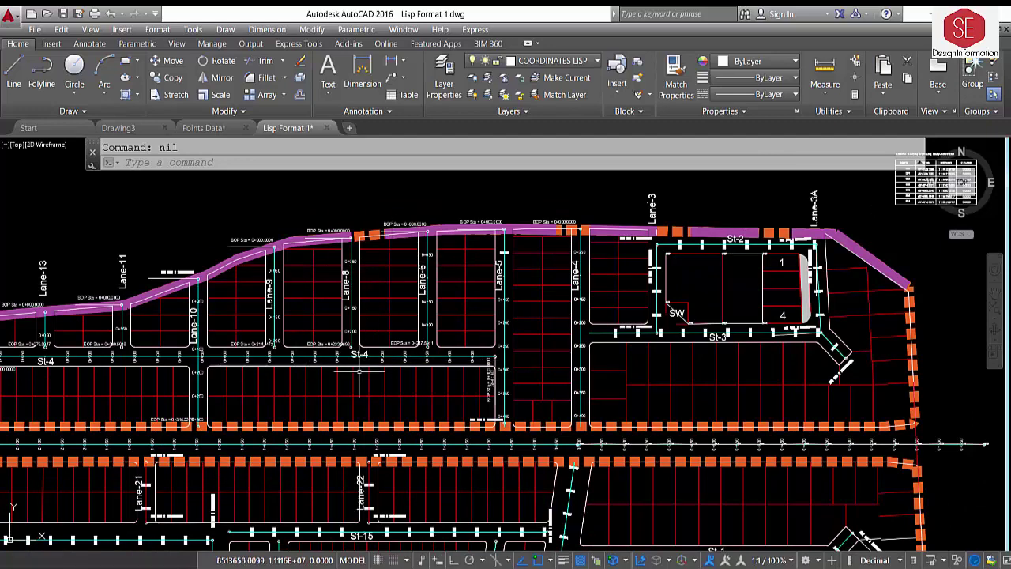
scroll(363, 372, "down", 2)
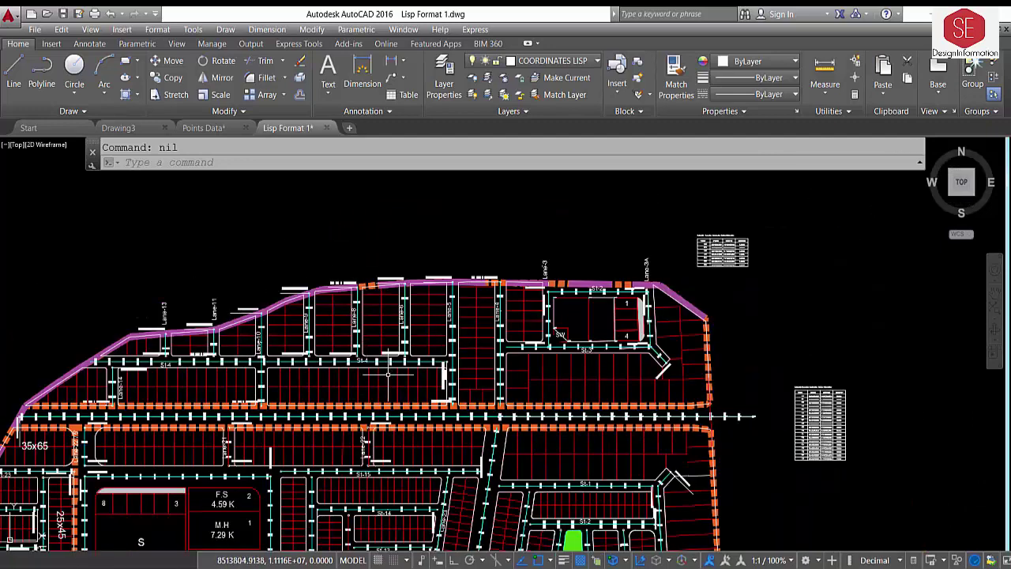
middle_click_drag(345, 252, 358, 289)
Start a QM table from two boundary points, numbered from 10, placed above the site
type("Q")
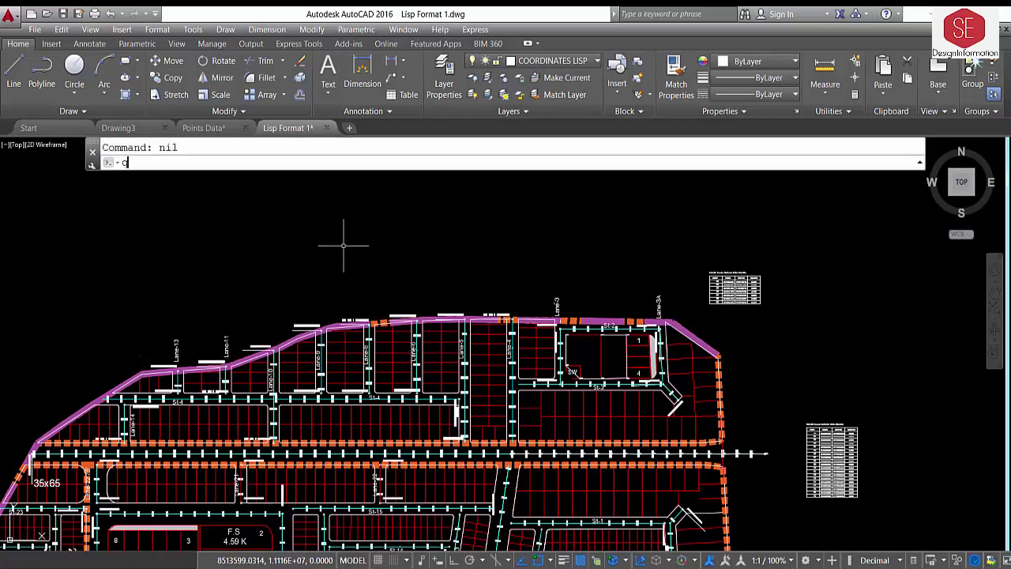
type("M")
key("Return")
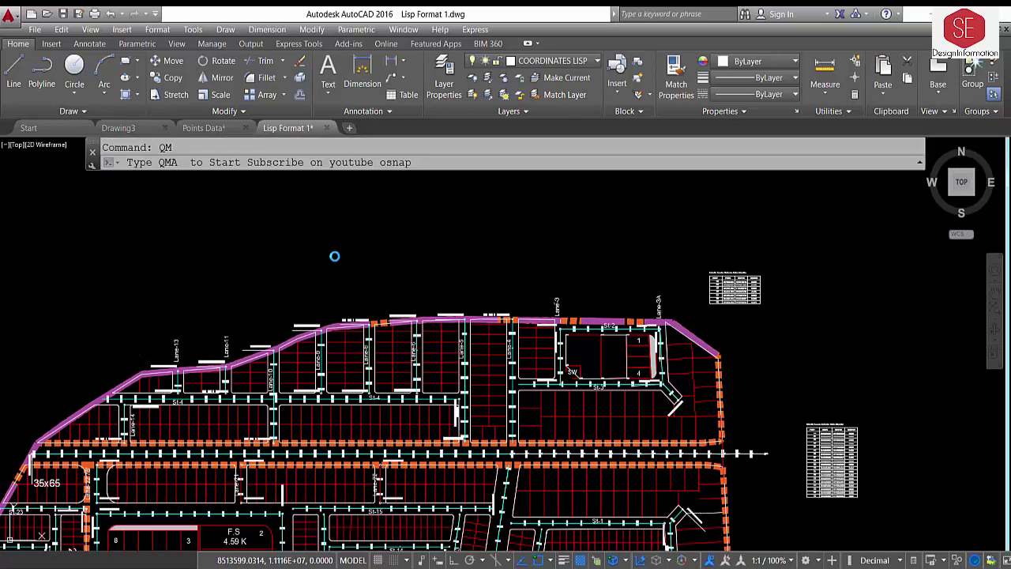
scroll(351, 316, "up", 4)
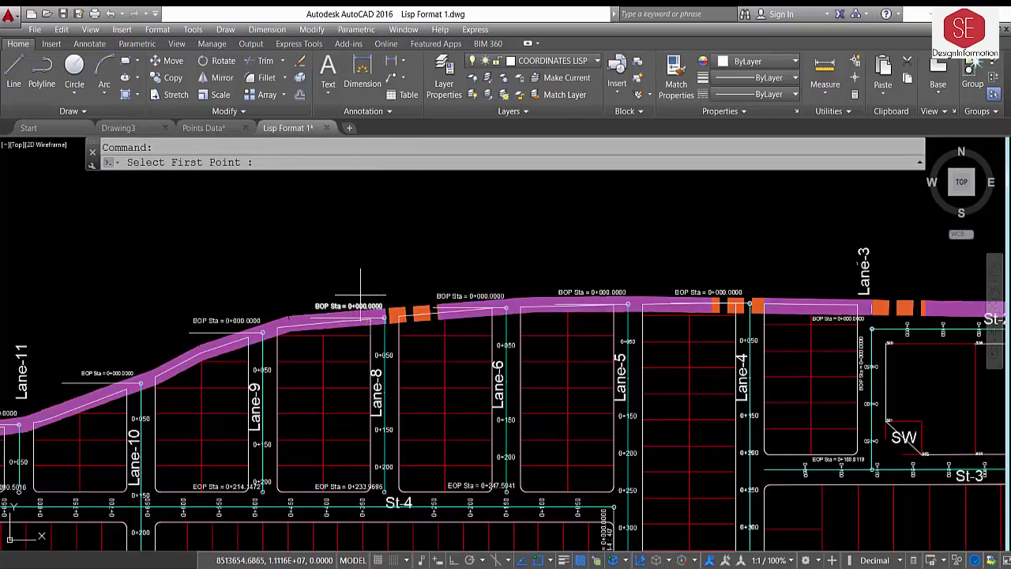
left_click(385, 318)
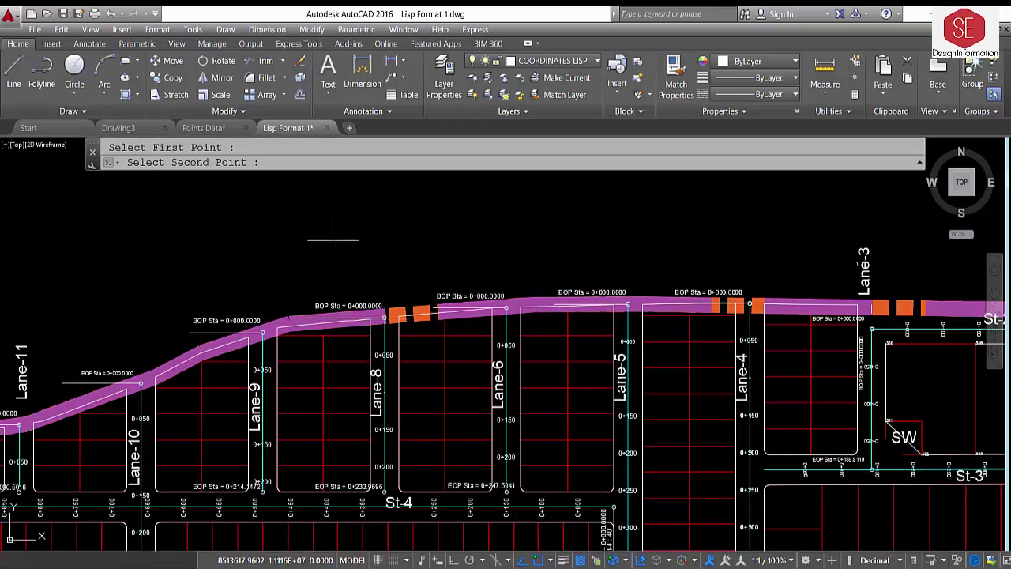
left_click(383, 355)
type("10")
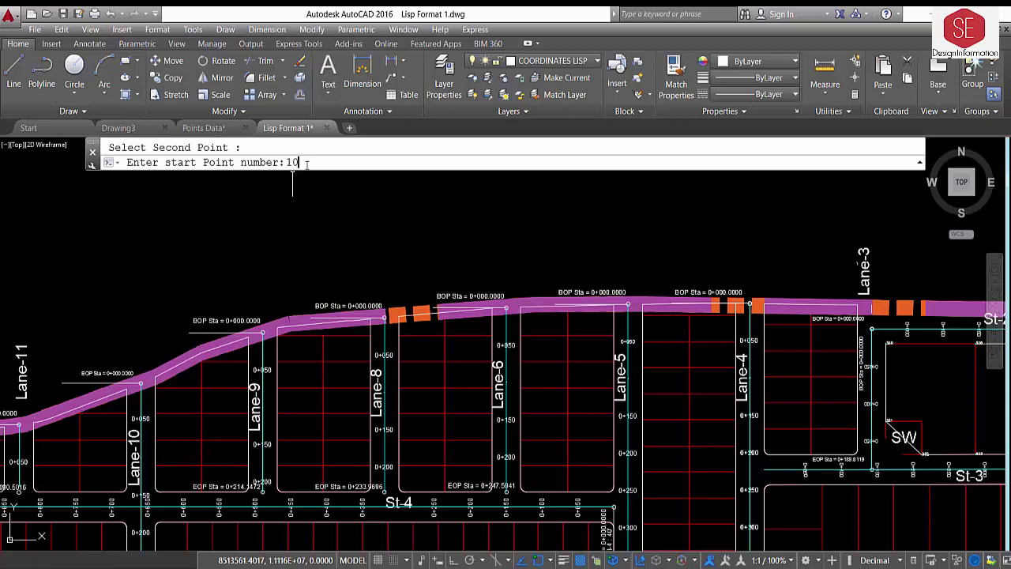
key("Return")
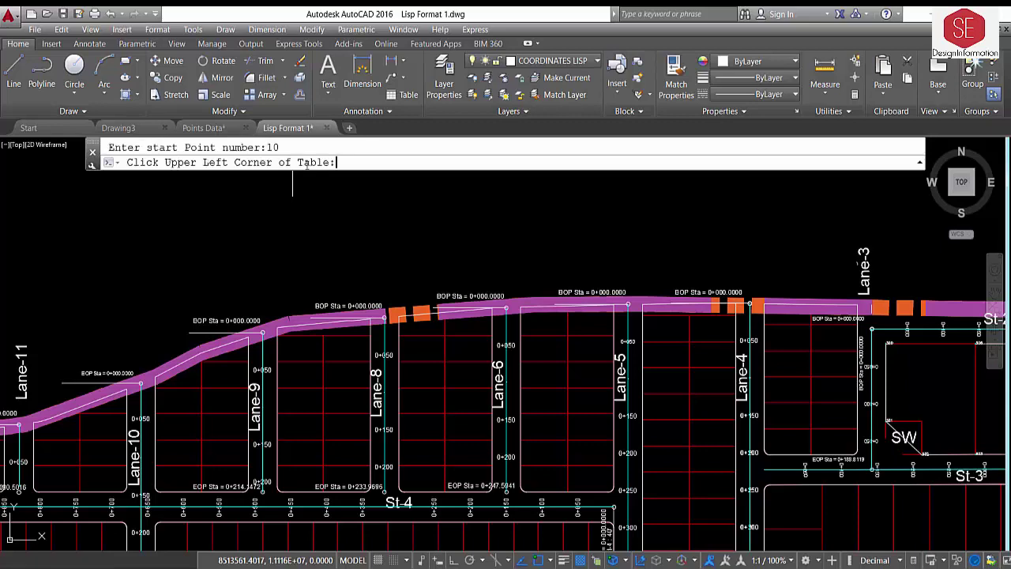
scroll(312, 221, "down", 1)
scroll(238, 194, "down", 1)
type("QM")
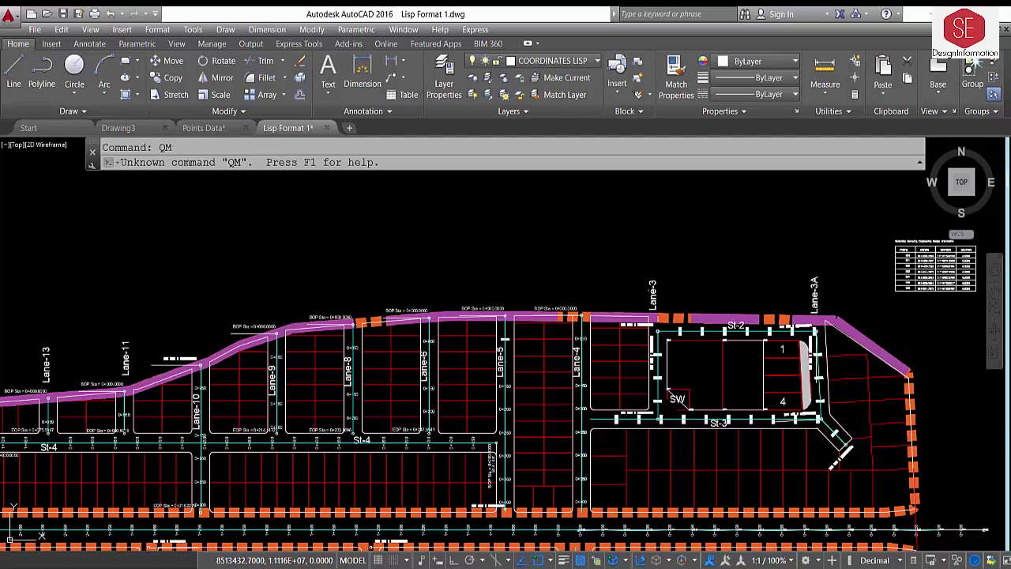
left_click(254, 229)
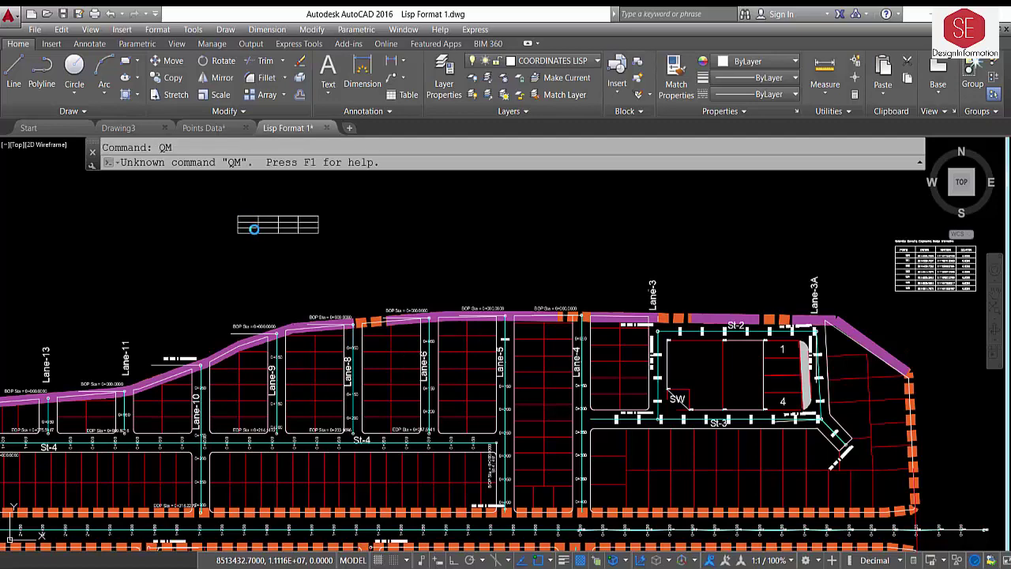
Add the next boundary point and two points along Lane-8 to the table
left_click(237, 215)
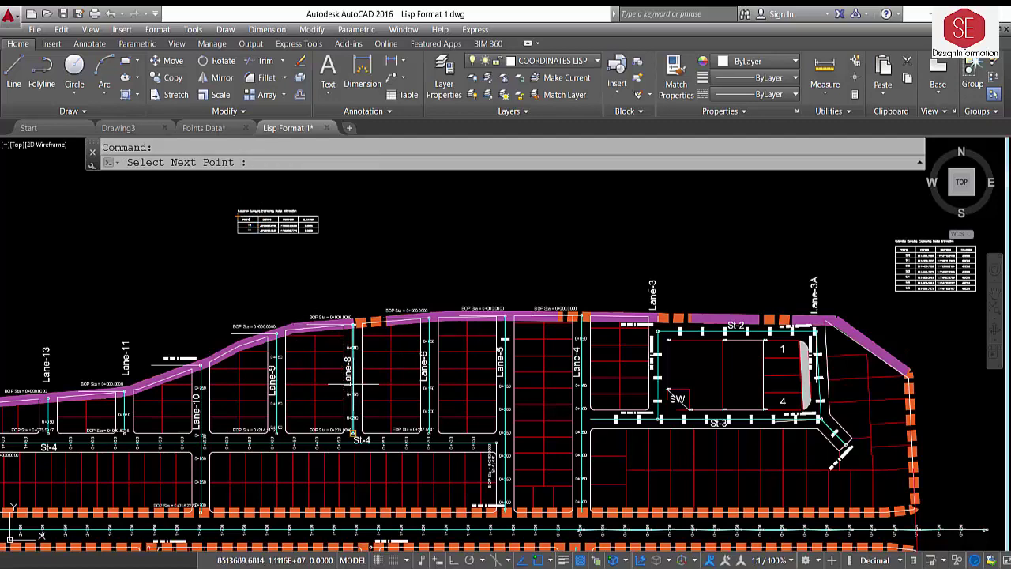
scroll(351, 364, "up", 2)
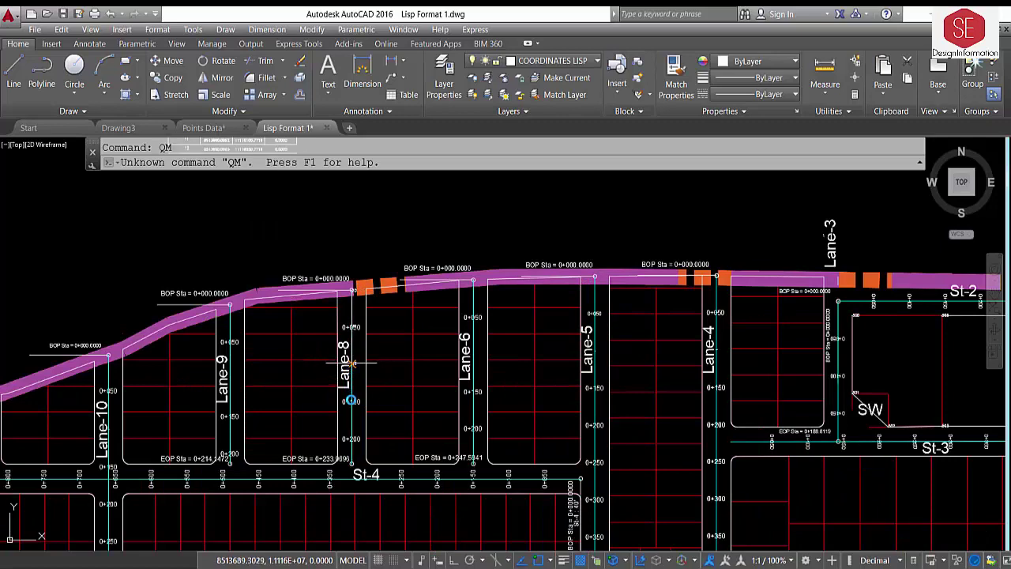
scroll(350, 397, "down", 2)
scroll(350, 397, "up", 3)
scroll(351, 423, "down", 1)
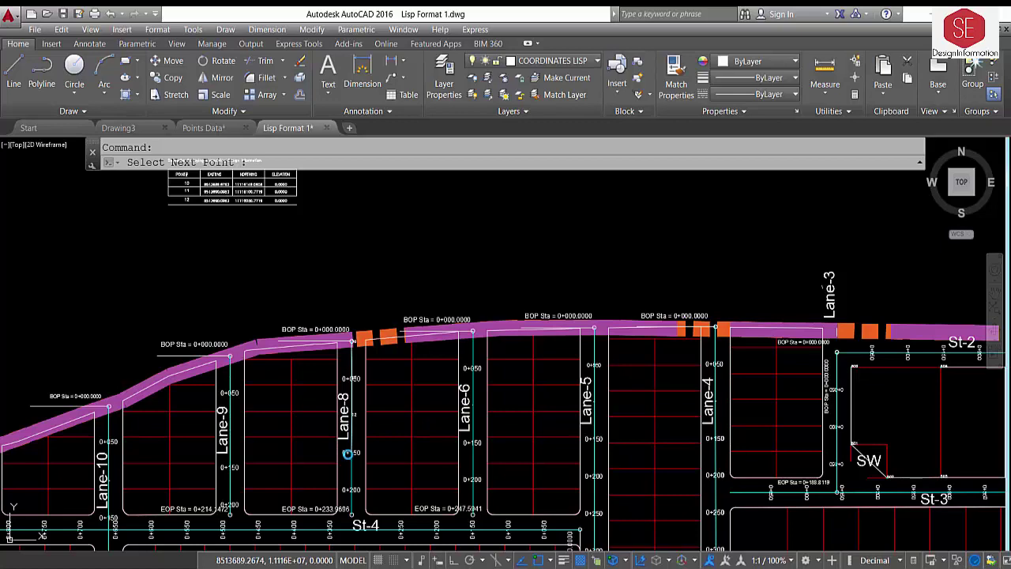
left_click(347, 454)
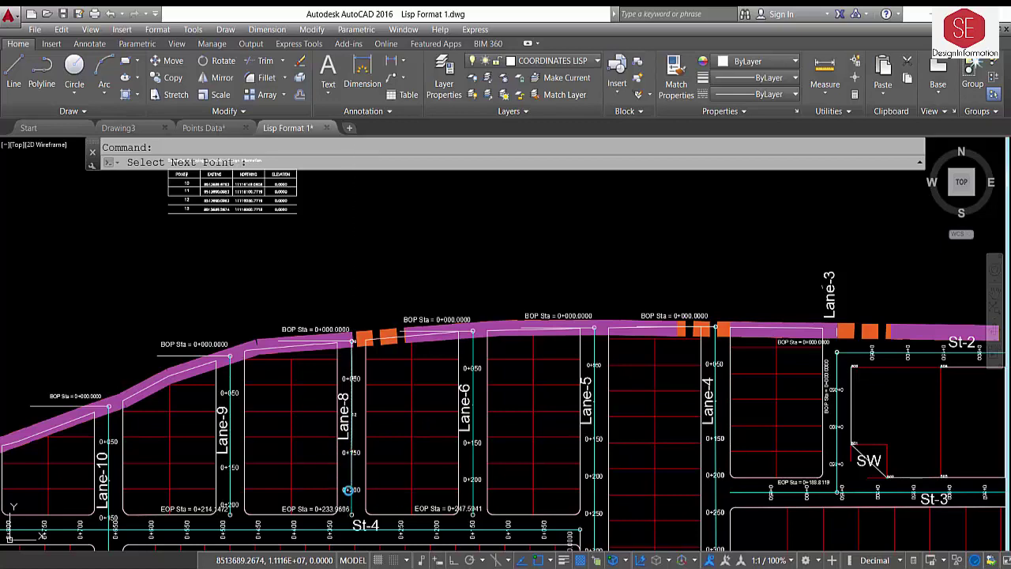
left_click(348, 490)
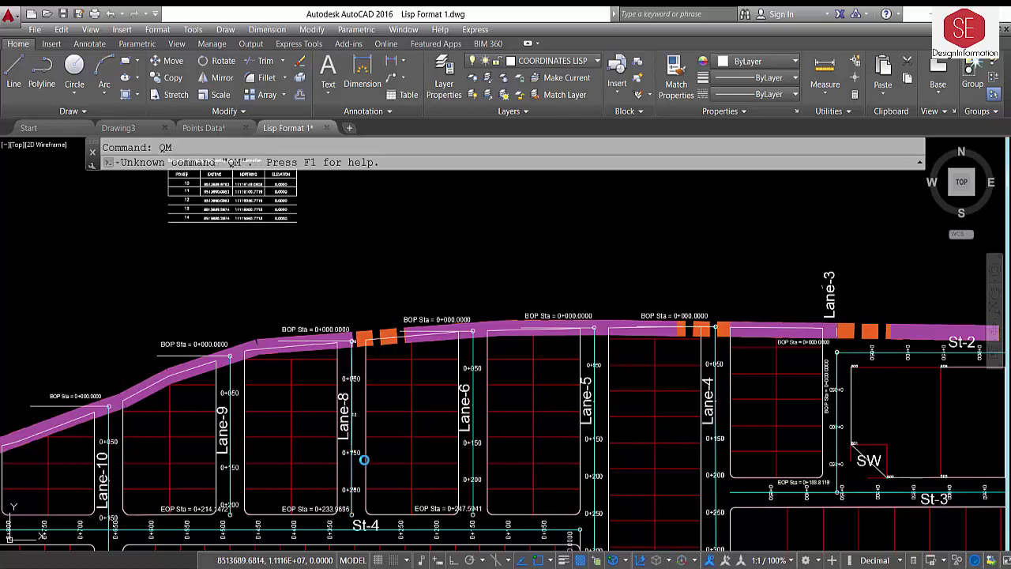
scroll(324, 281, "down", 2)
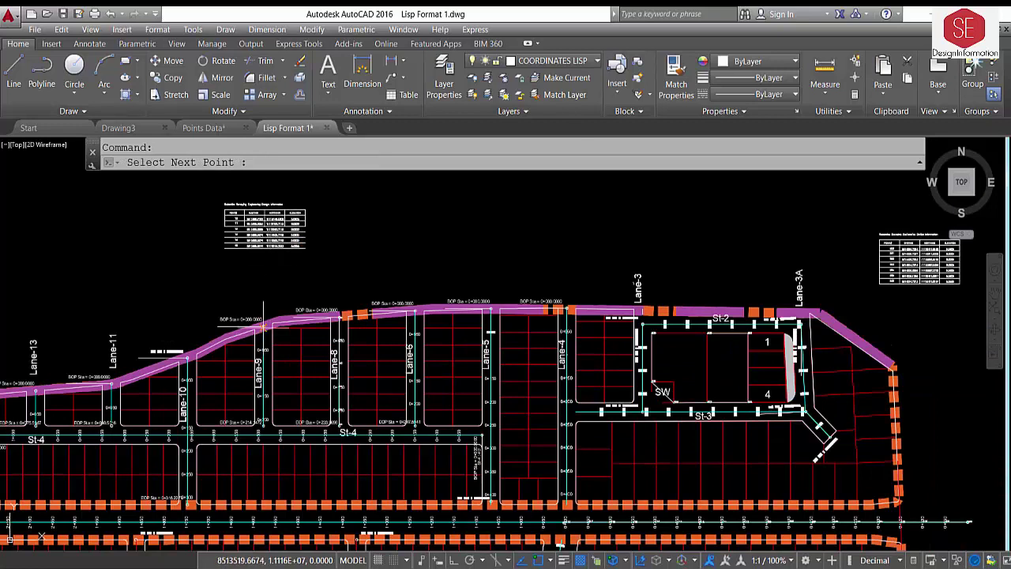
Add four points along Lane-9, then end the routine
left_click(263, 326)
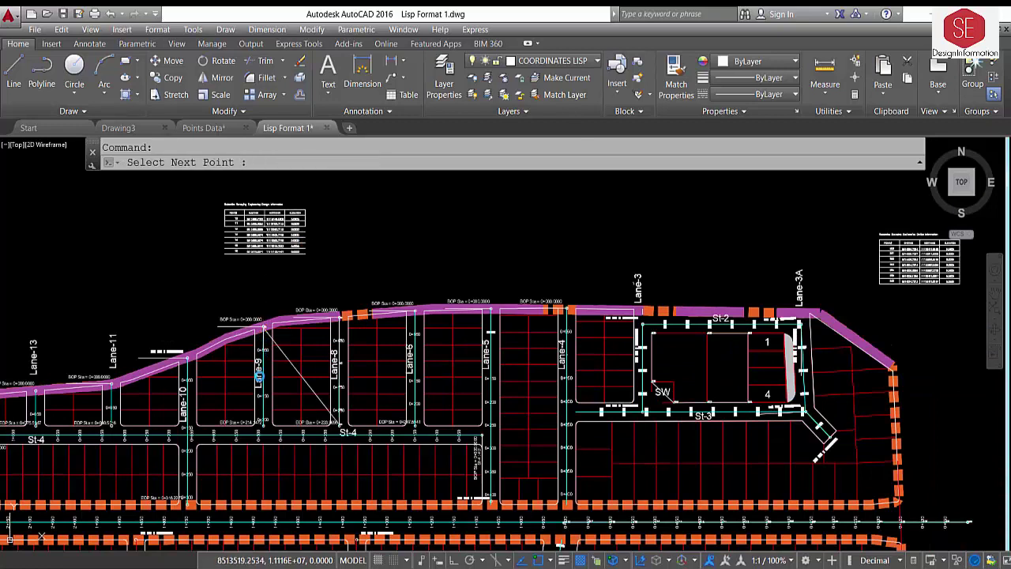
left_click(258, 378)
type("osnap")
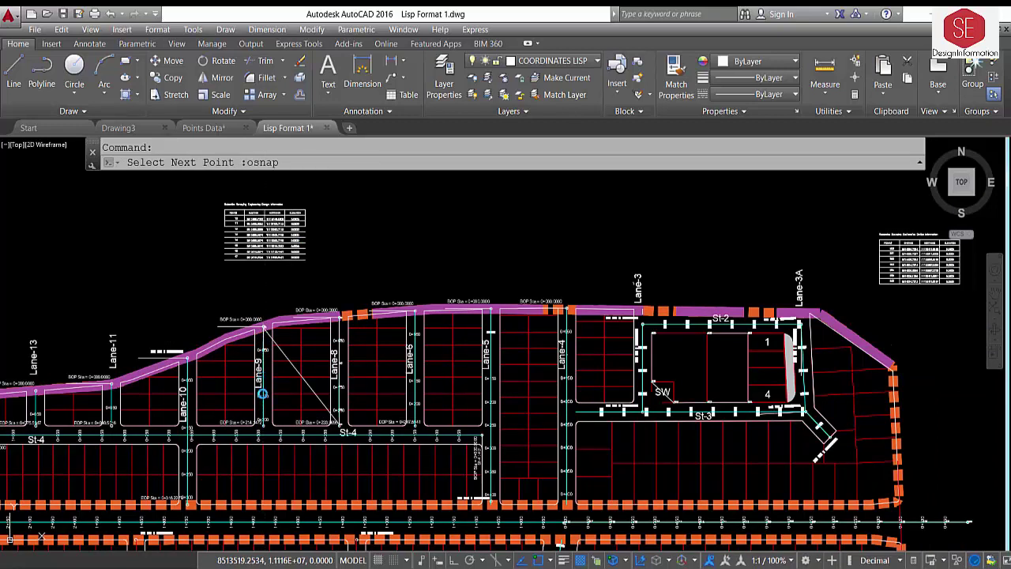
left_click(262, 393)
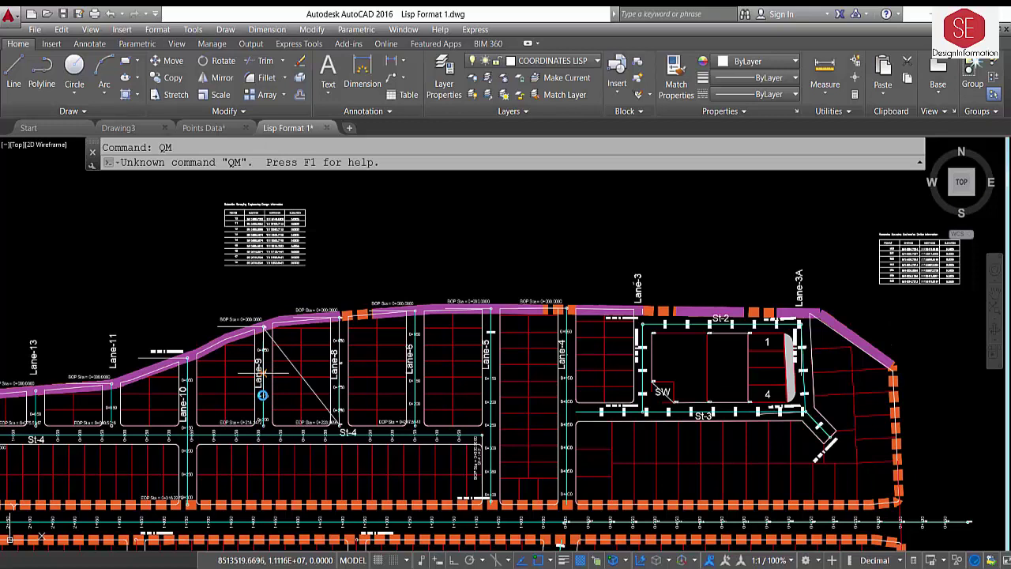
left_click(263, 418)
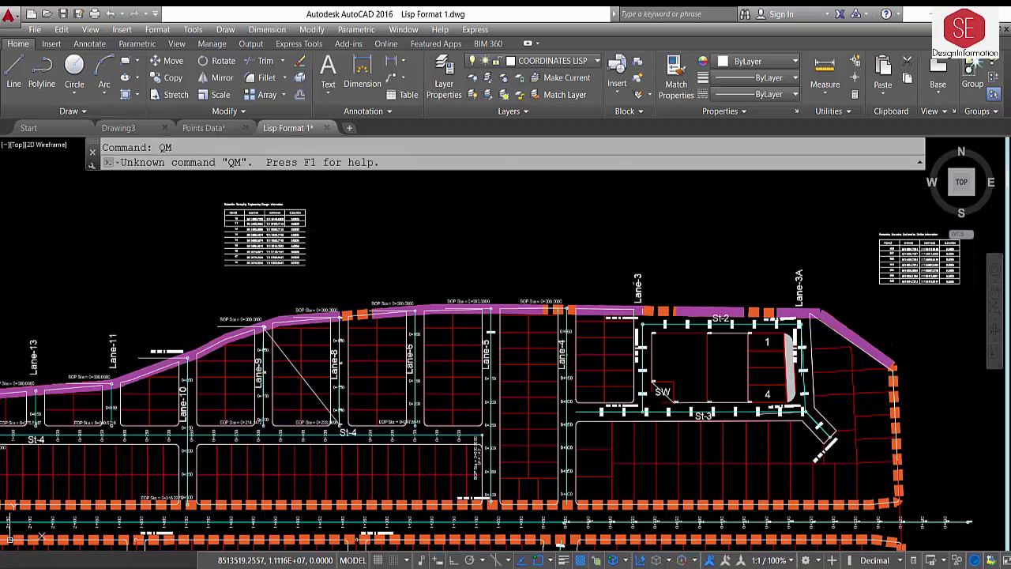
right_click(321, 298)
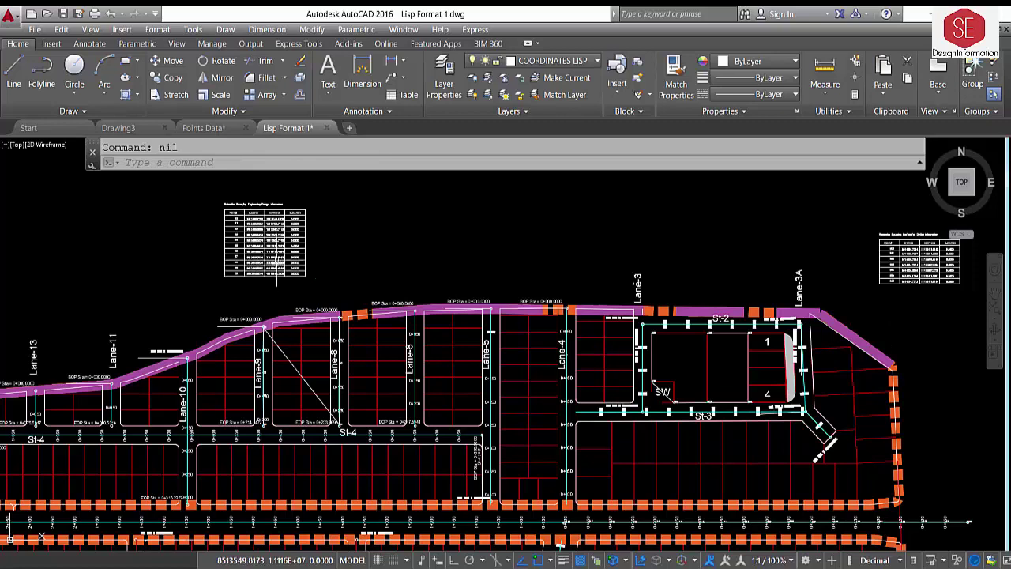
scroll(276, 273, "up", 2)
scroll(358, 263, "down", 4)
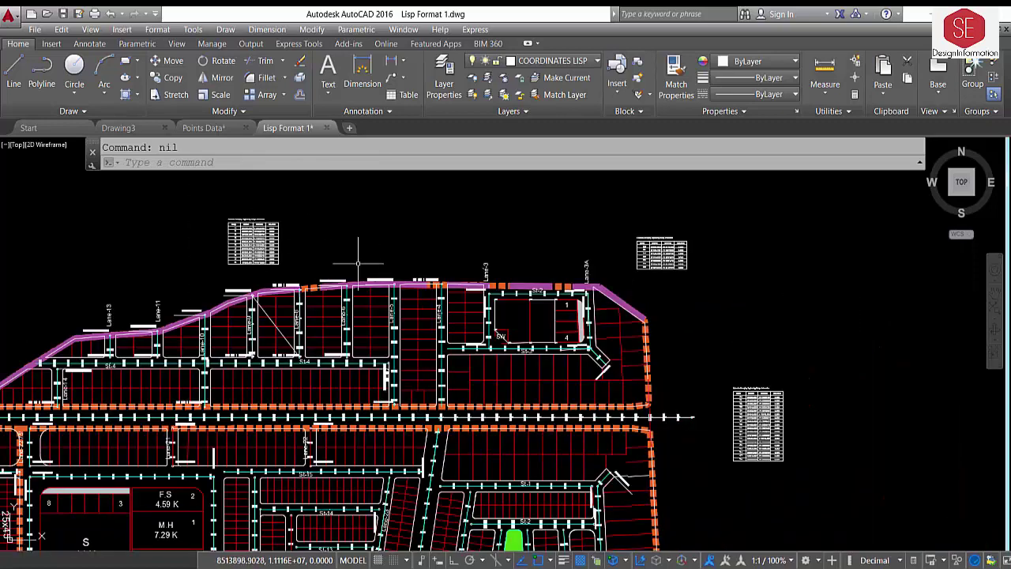
scroll(358, 263, "down", 2)
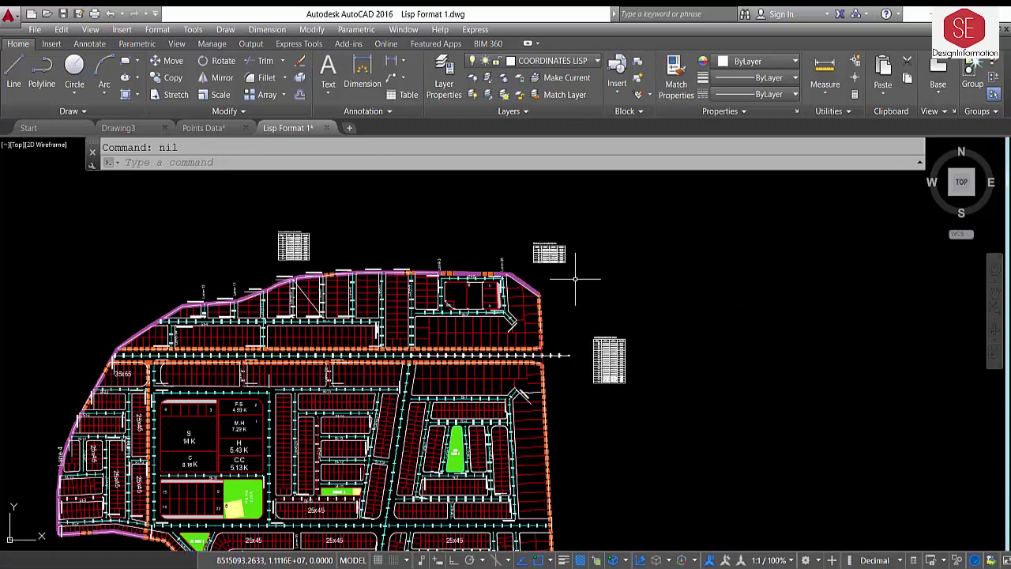
scroll(662, 339, "up", 1)
scroll(615, 340, "up", 3)
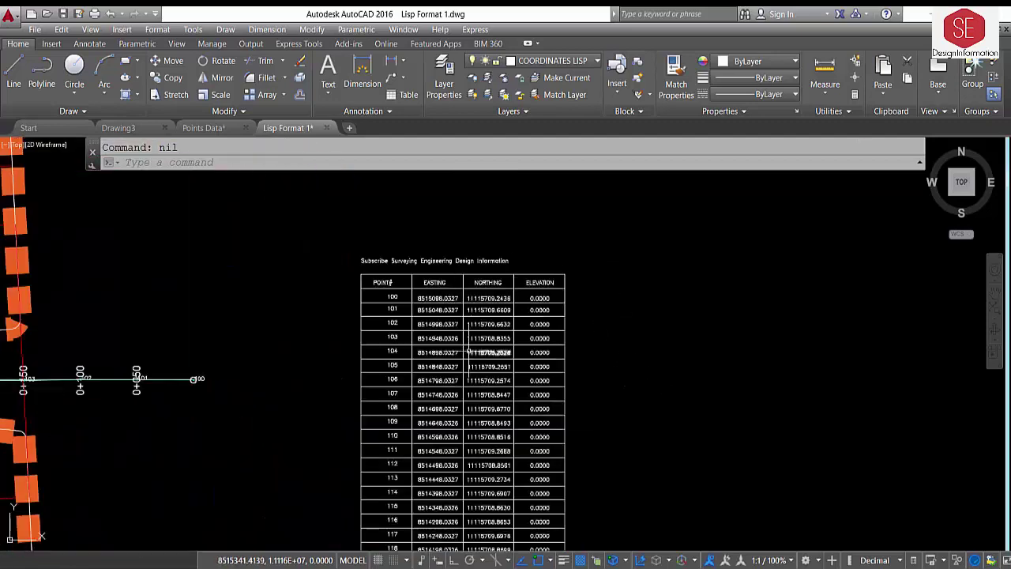
scroll(485, 359, "up", 2)
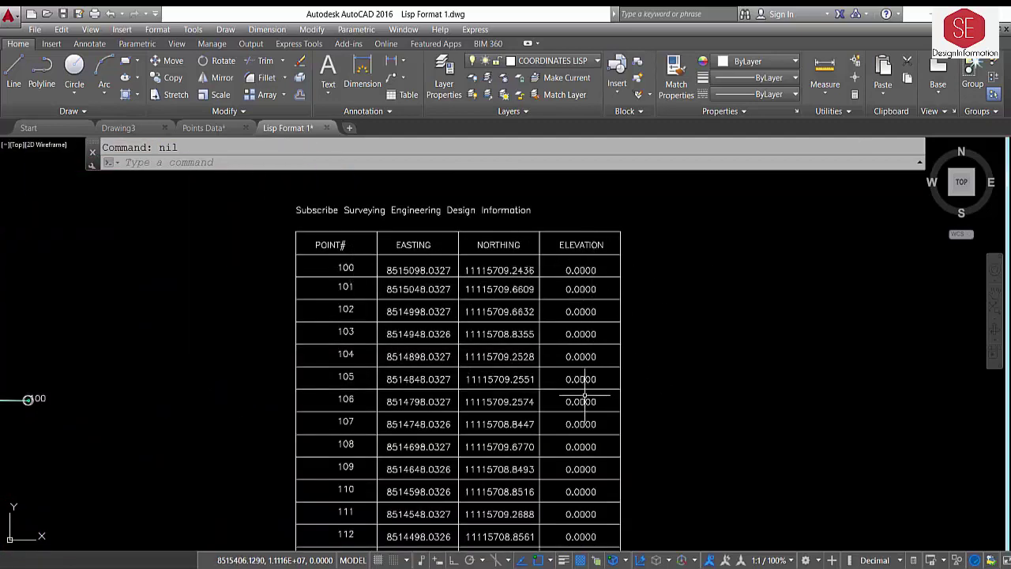
scroll(585, 396, "down", 2)
scroll(573, 272, "down", 3)
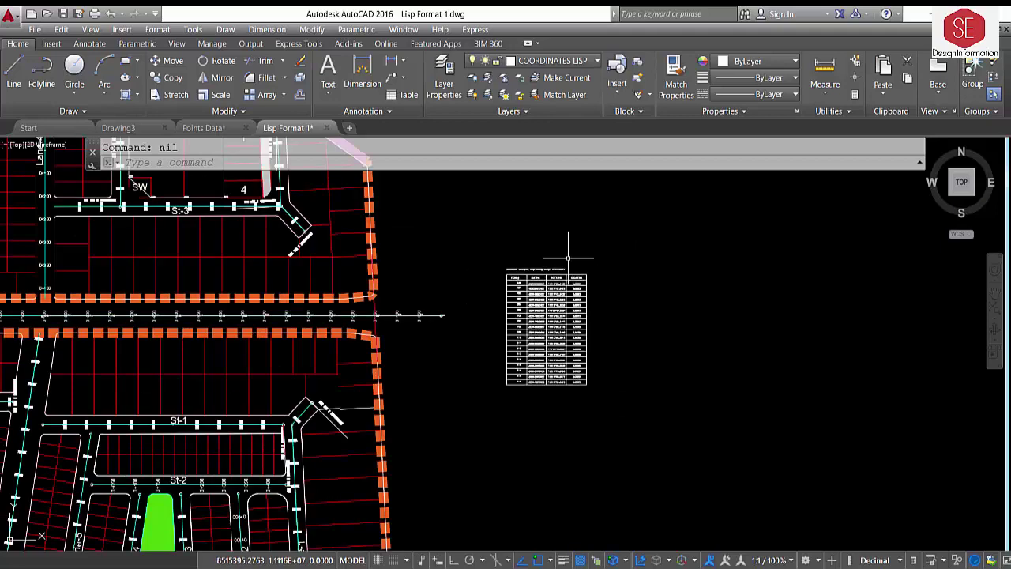
mouse_move(553, 260)
middle_mouse_down()
mouse_move(495, 226)
mouse_move(523, 479)
middle_mouse_up()
scroll(350, 282, "up", 3)
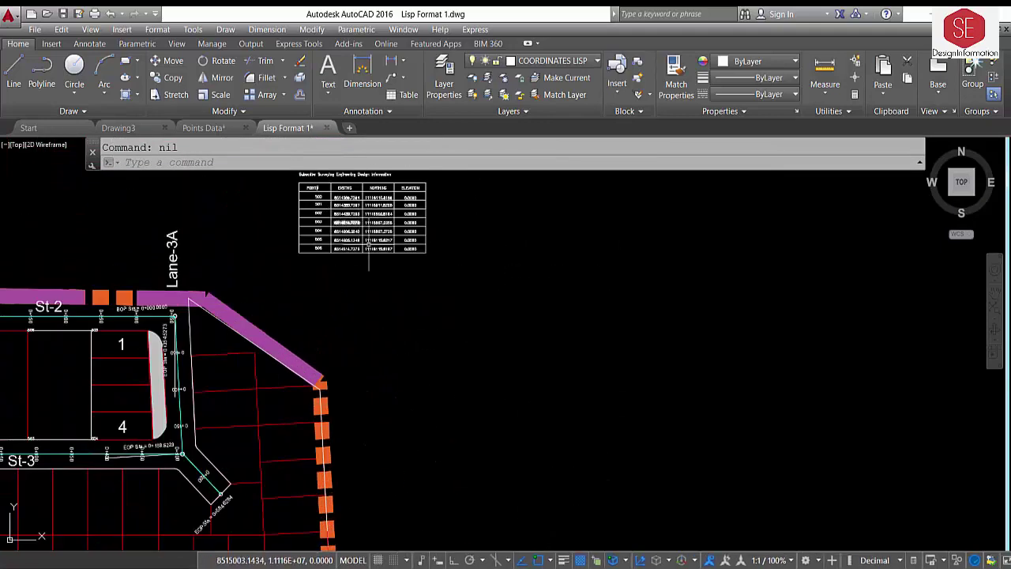
scroll(368, 253, "down", 3)
scroll(105, 352, "up", 2)
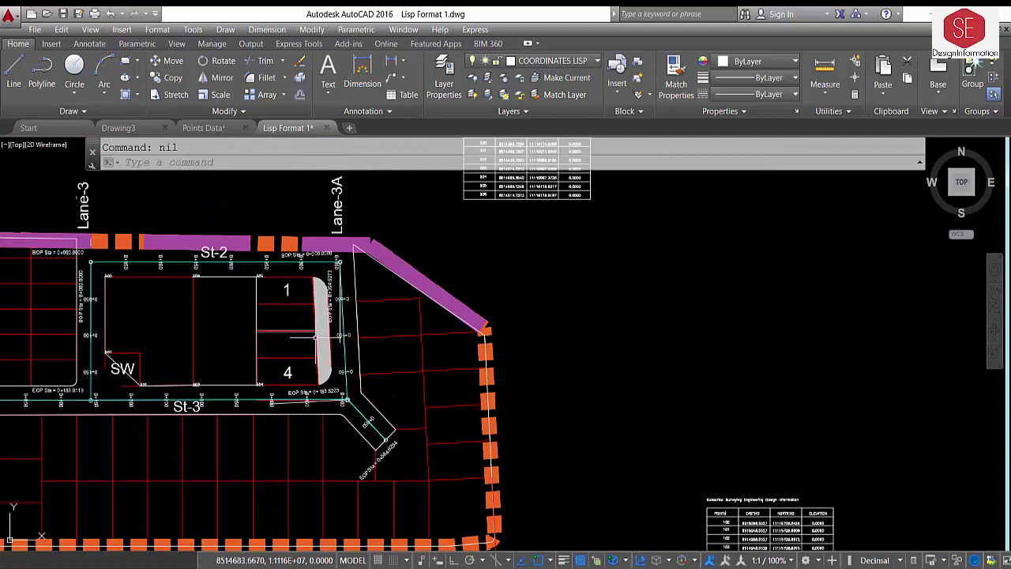
scroll(390, 374, "down", 2)
scroll(395, 442, "down", 3)
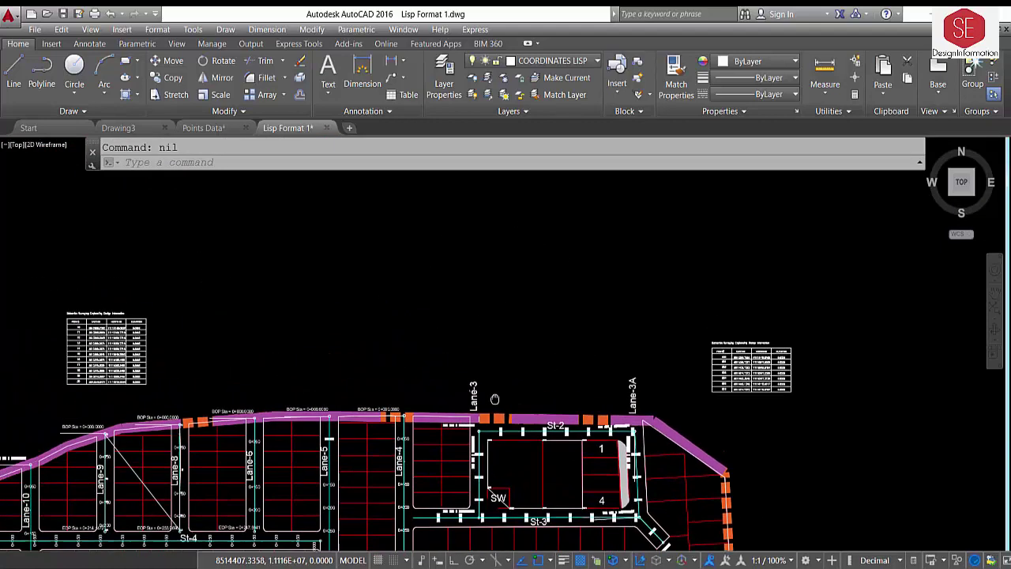
scroll(92, 316, "up", 3)
scroll(138, 311, "down", 2)
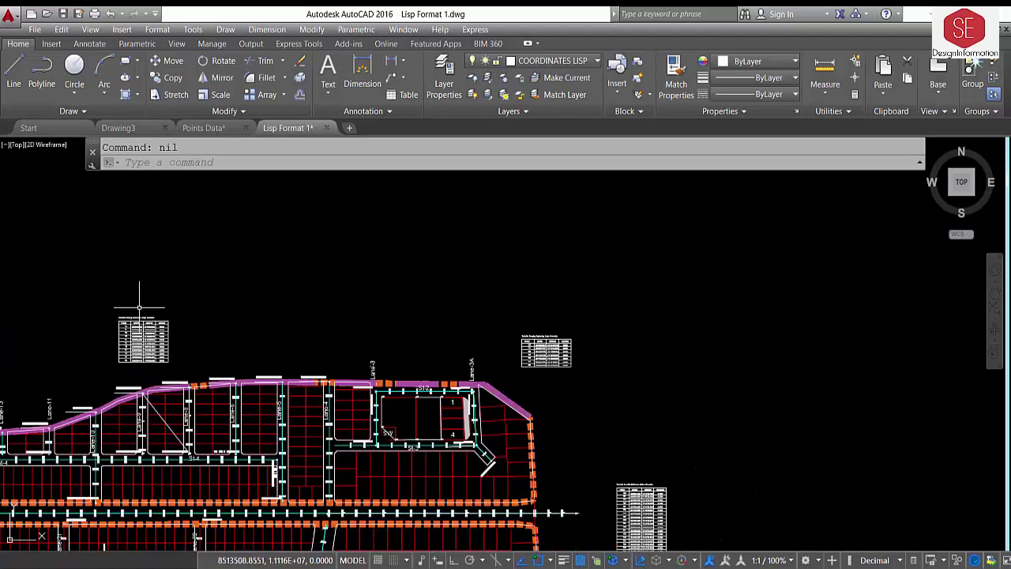
scroll(566, 379, "down", 1)
scroll(440, 300, "down", 1)
scroll(379, 386, "down", 1)
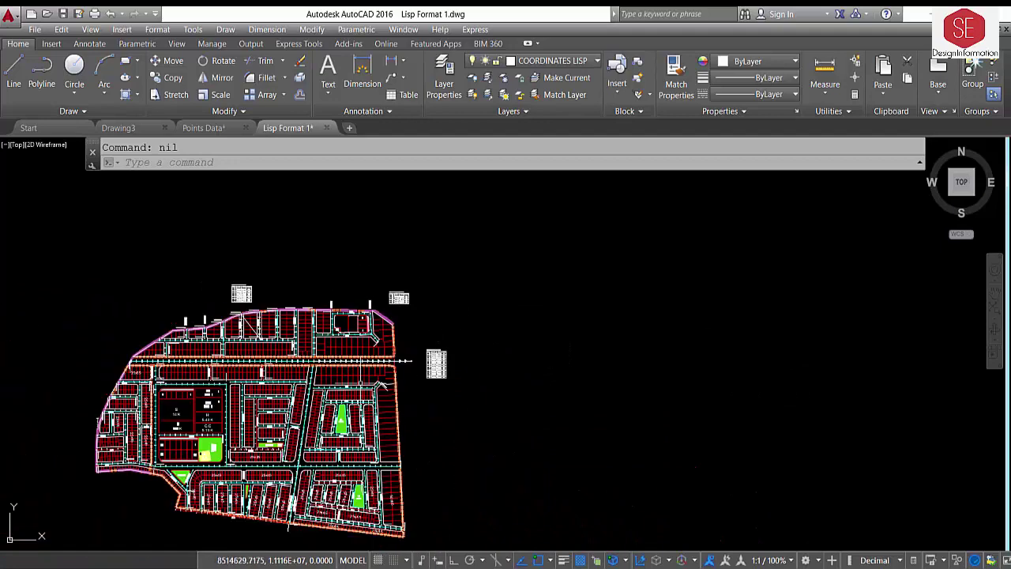
scroll(474, 323, "up", 2)
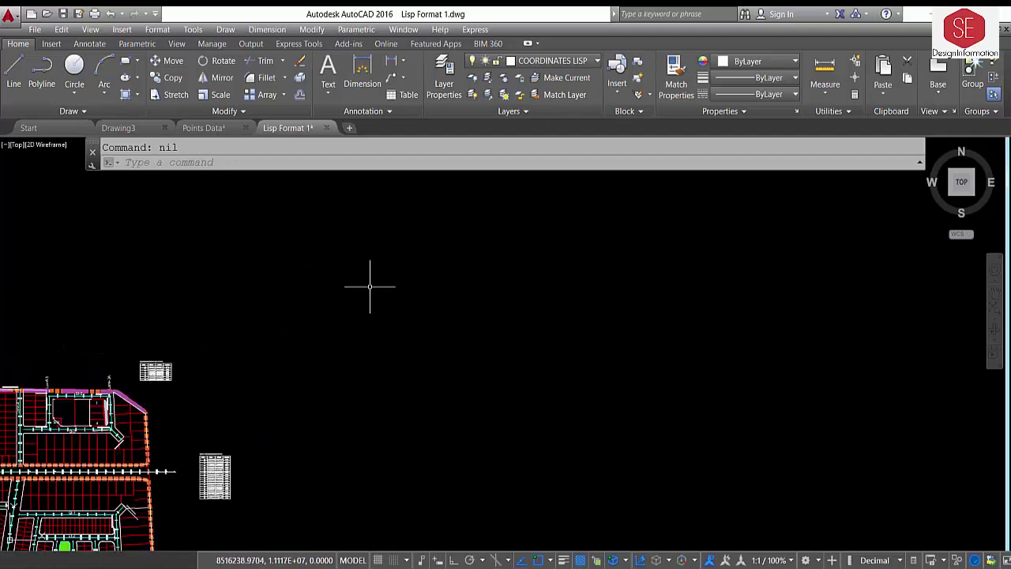
Start a QM table on the new boundary's first two points, numbered from 1100
type("QM")
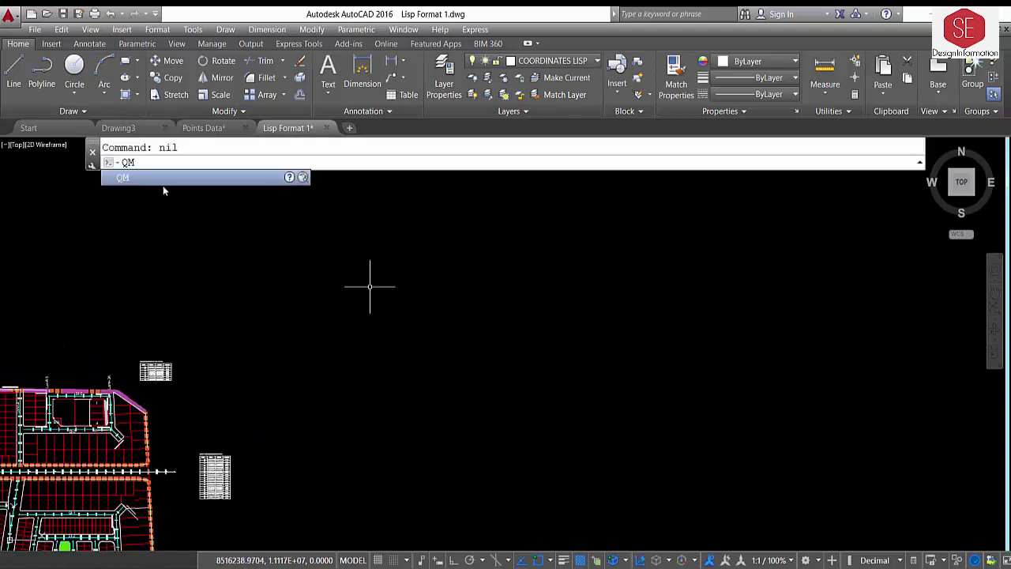
key("Return")
key("Return")
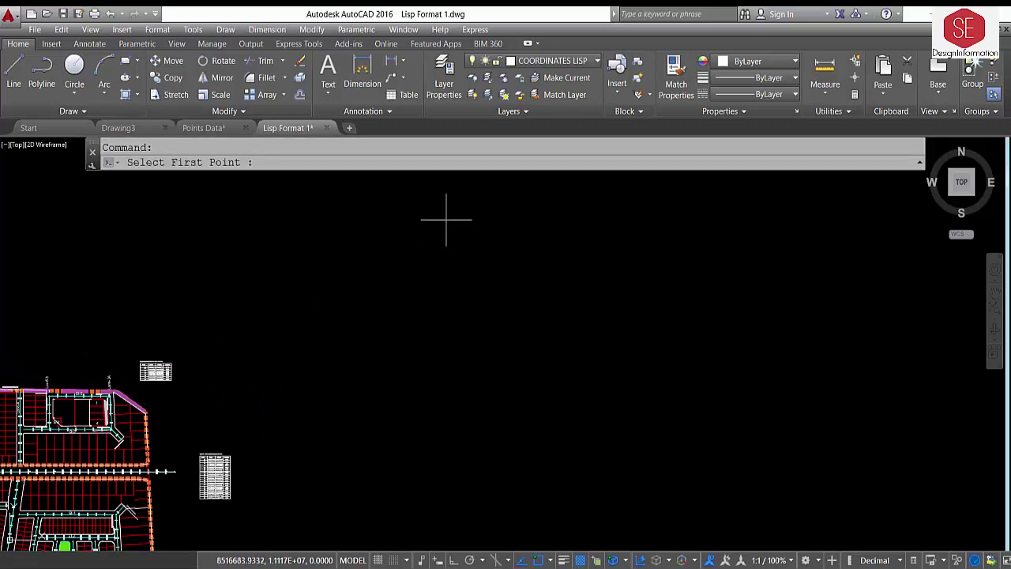
left_click(447, 219)
left_click(445, 412)
type("1100")
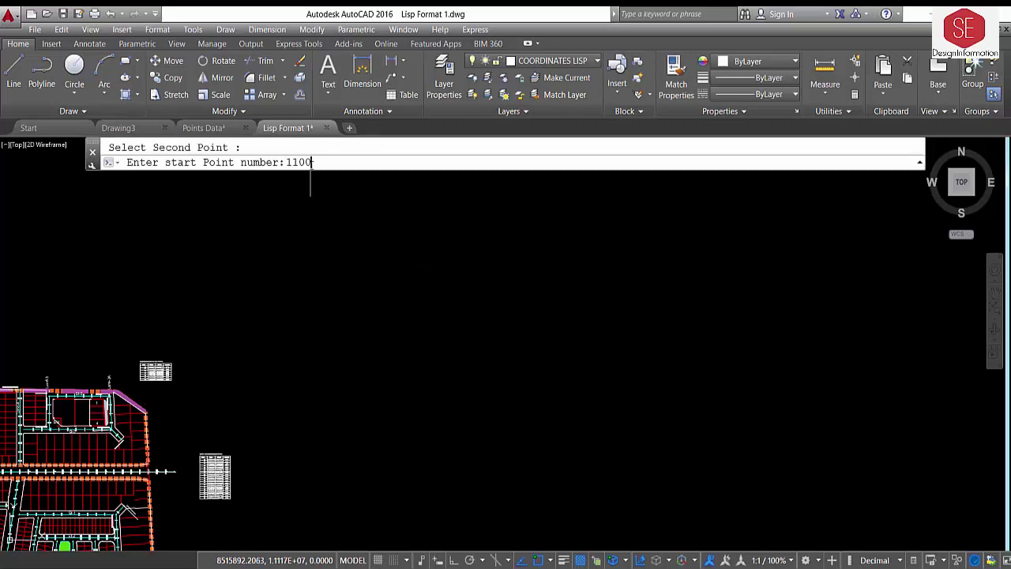
key("Return")
scroll(345, 237, "down", 2)
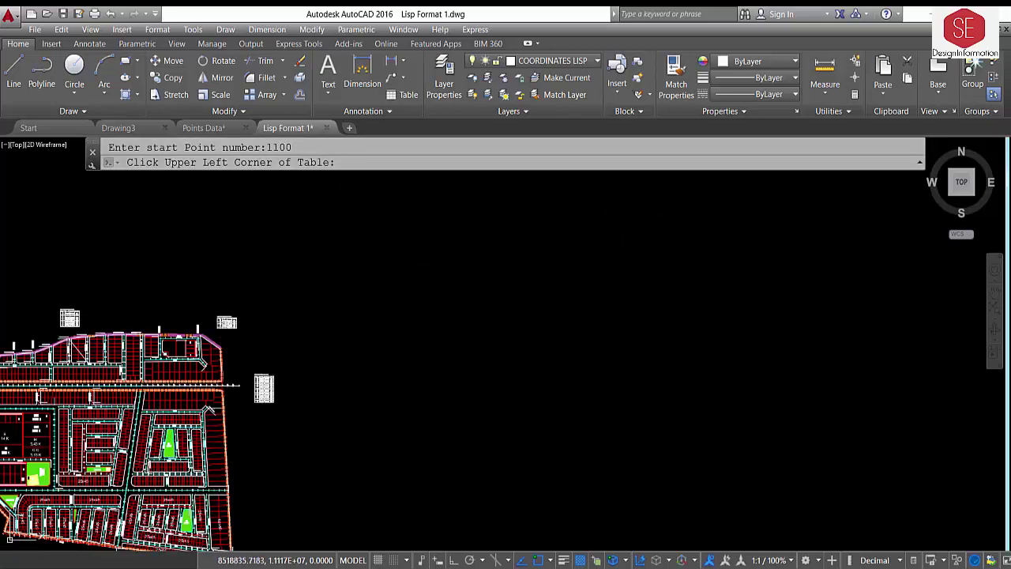
left_click(633, 220)
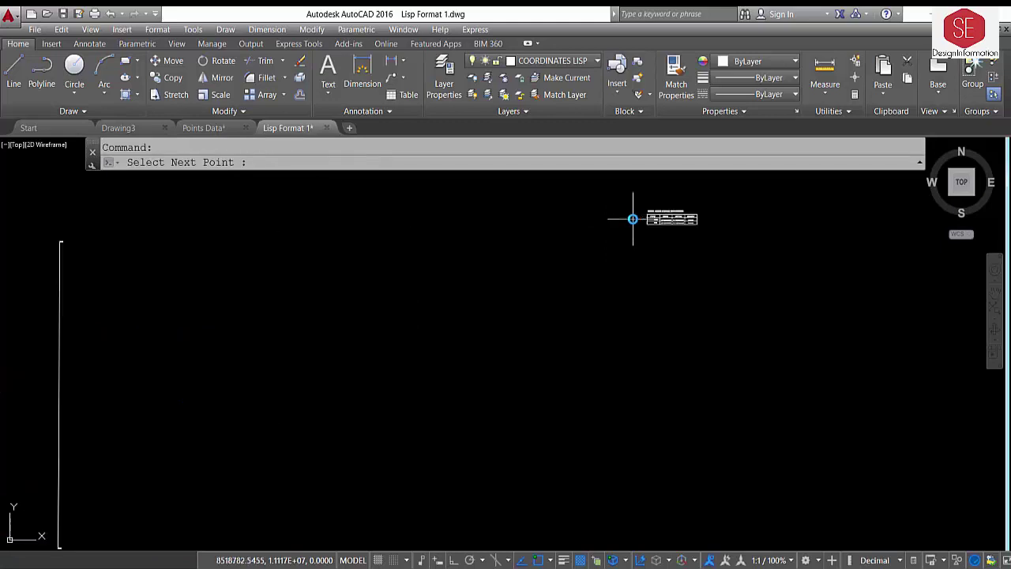
Trace the boundary from its bottom-right corner up through the right-side vertices
scroll(703, 223, "down", 3)
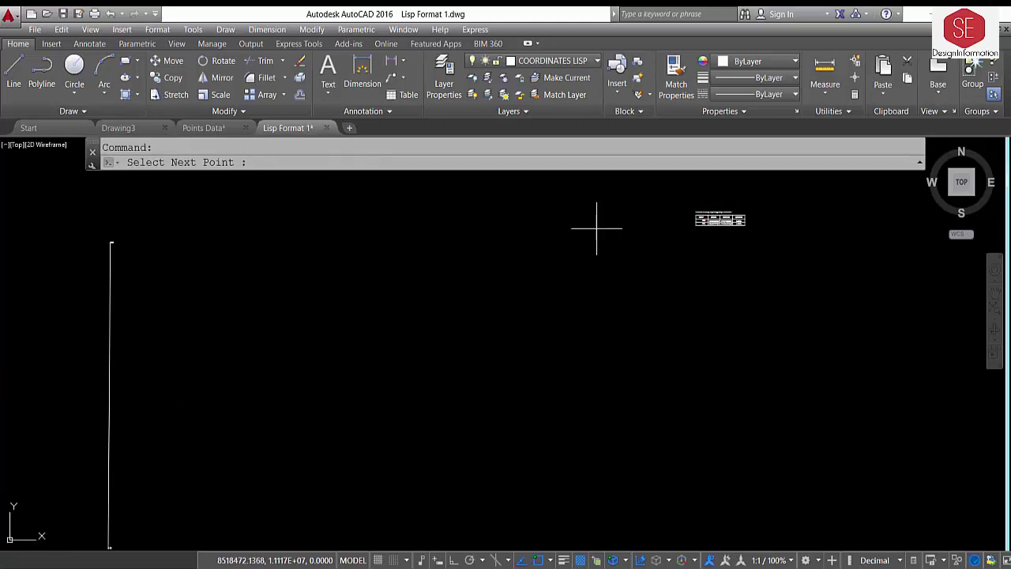
scroll(597, 229, "down", 2)
left_click(577, 422)
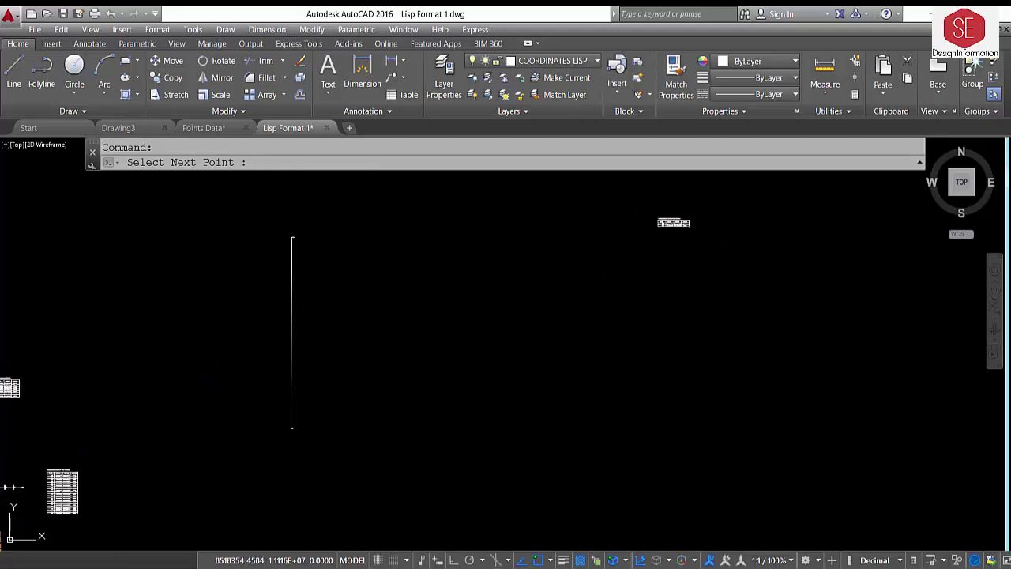
left_click(590, 295)
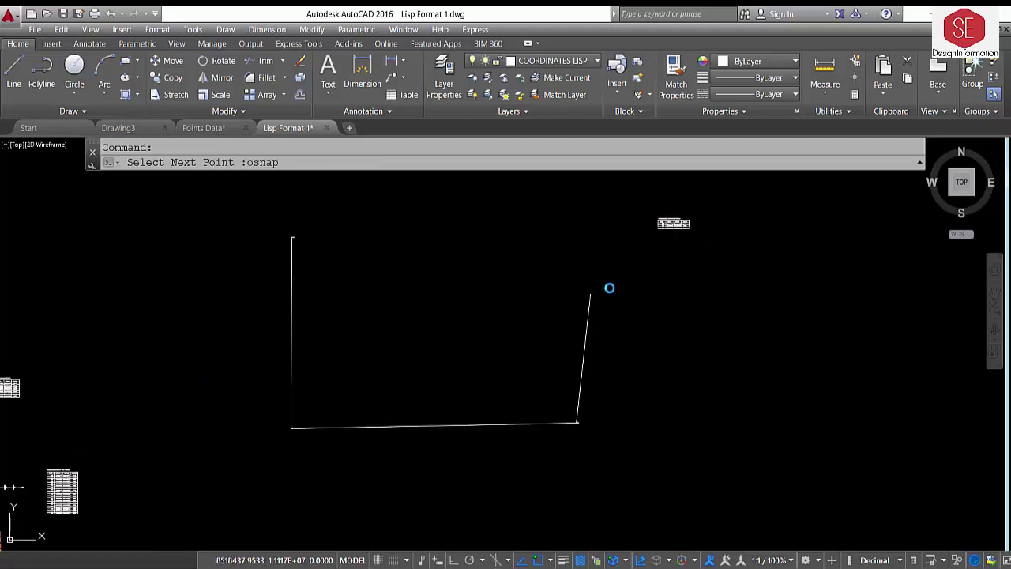
left_click(702, 283)
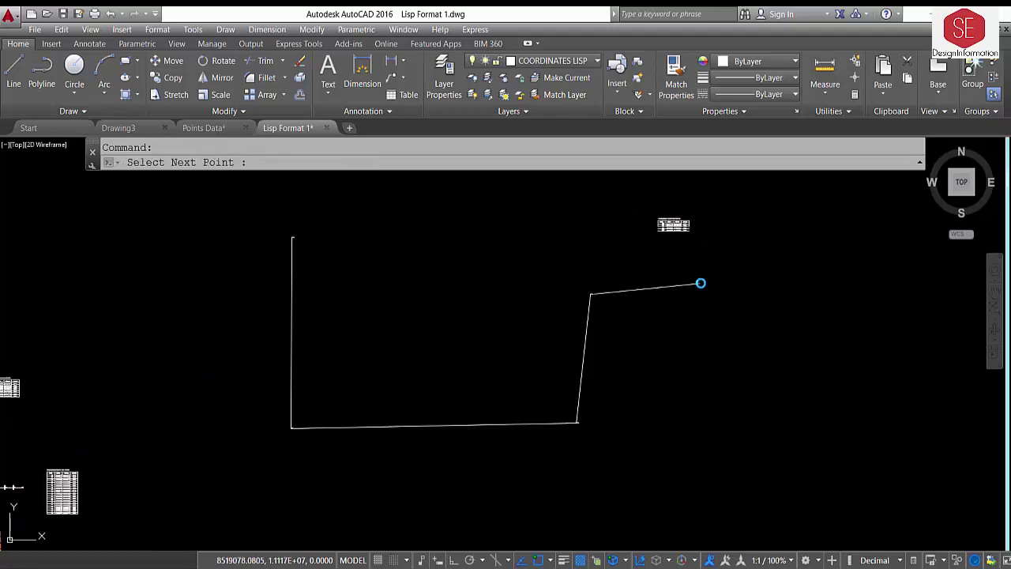
left_click(756, 322)
left_click(797, 204)
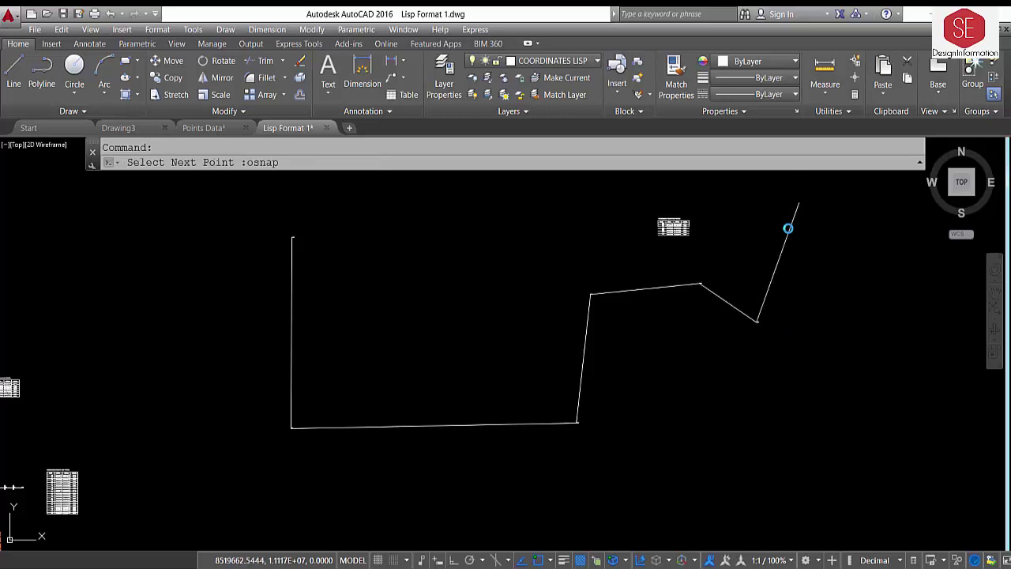
Trace the top edge leftward to the left vertical edge and end the routine
middle_click_drag(788, 228, 741, 386)
left_click(707, 294)
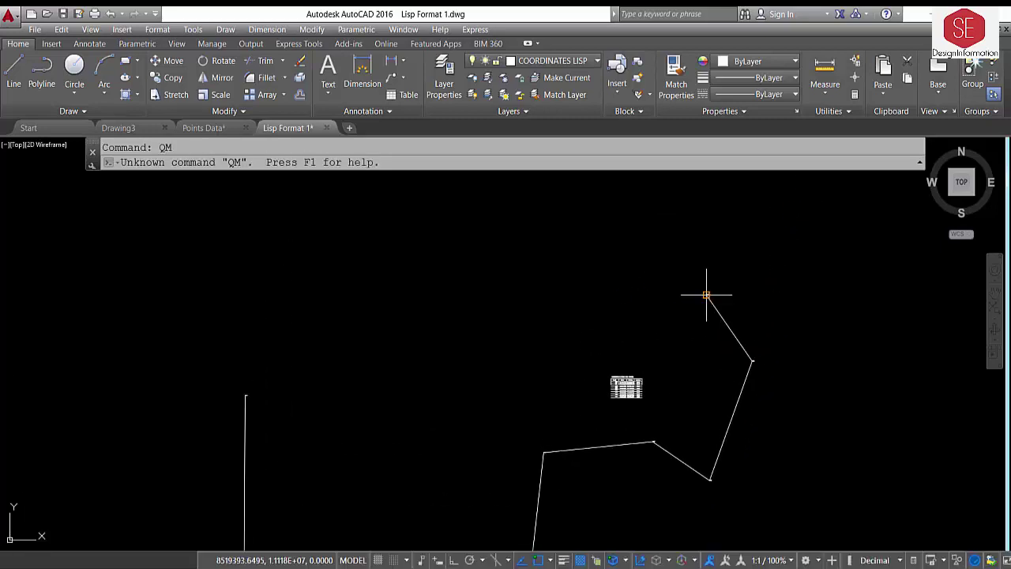
left_click(488, 309)
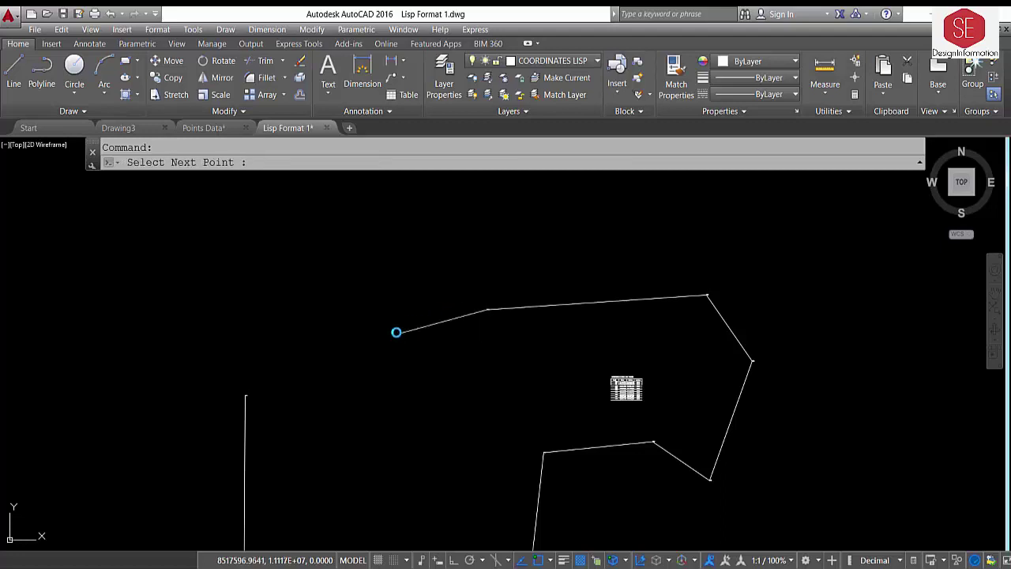
left_click(396, 331)
left_click(292, 367)
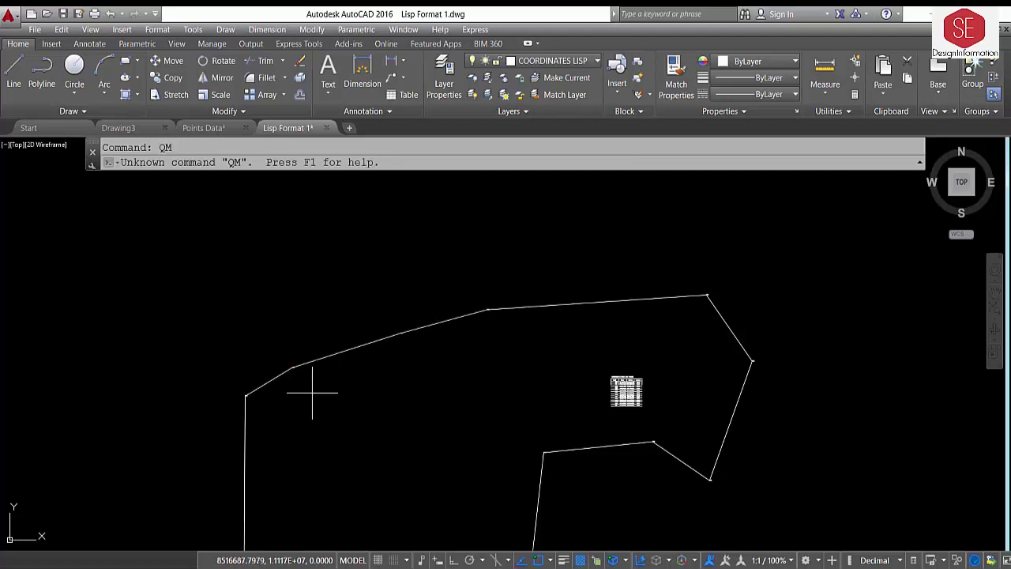
scroll(671, 403, "up", 2)
key("Return")
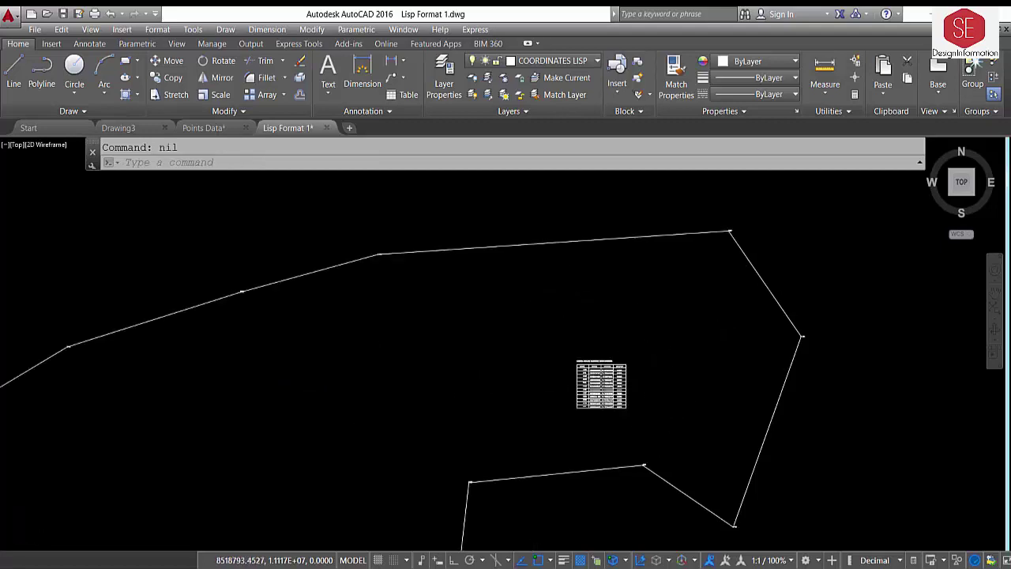
Move the point table into the boundary on the left
scroll(566, 287, "down", 2)
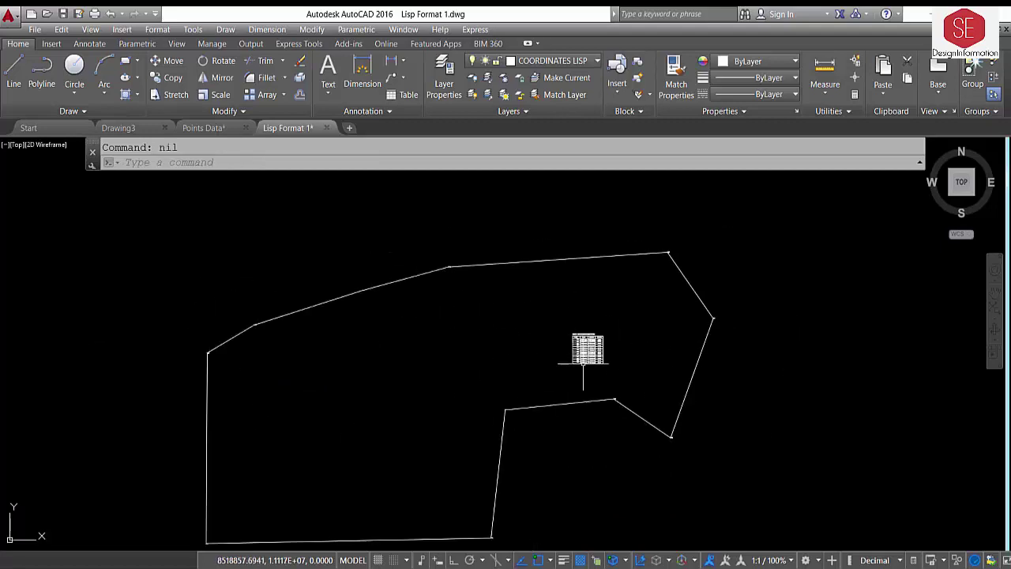
type("m")
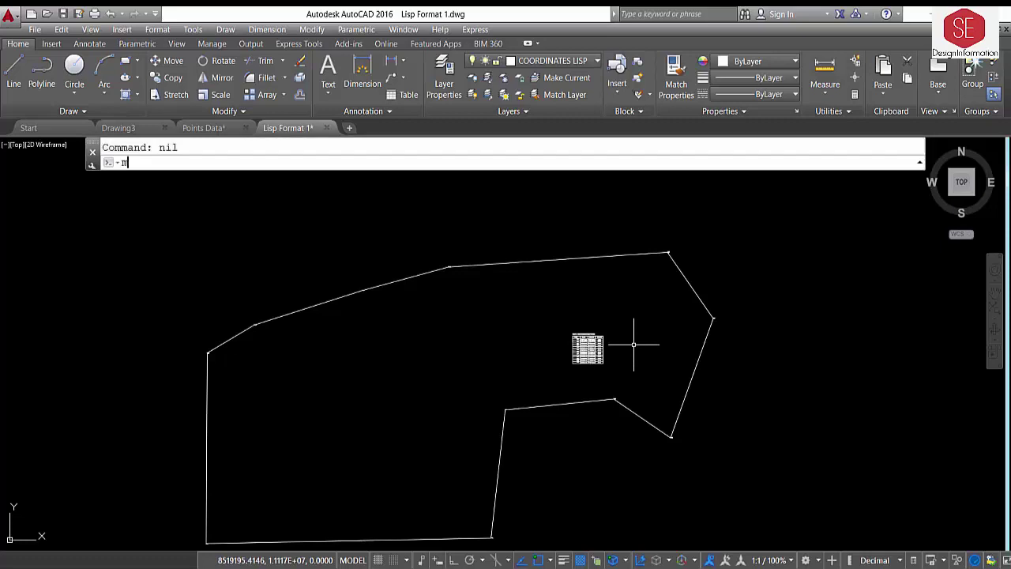
key("Return")
left_click(627, 316)
left_click(550, 373)
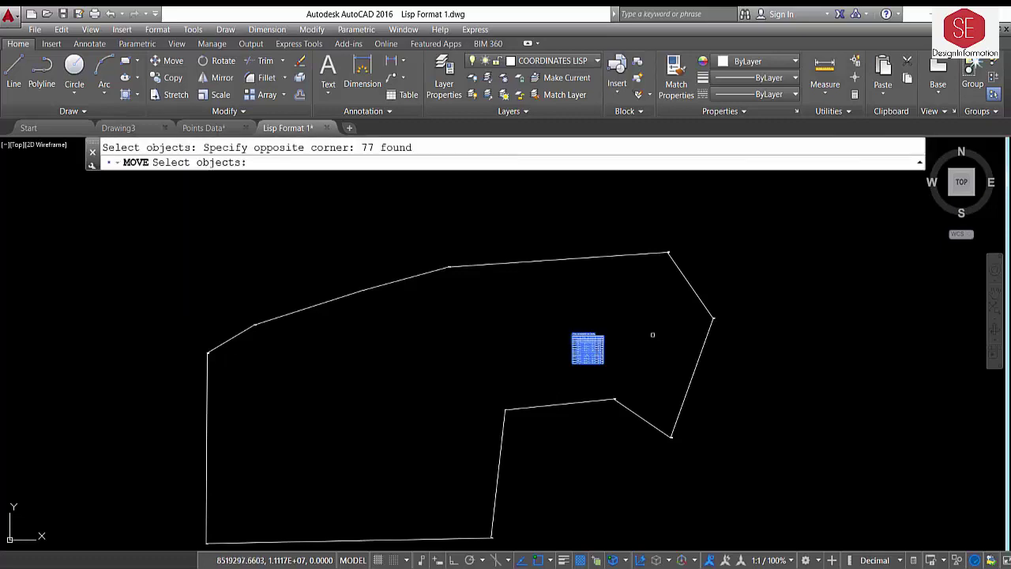
key("Return")
left_click(650, 331)
left_click(403, 385)
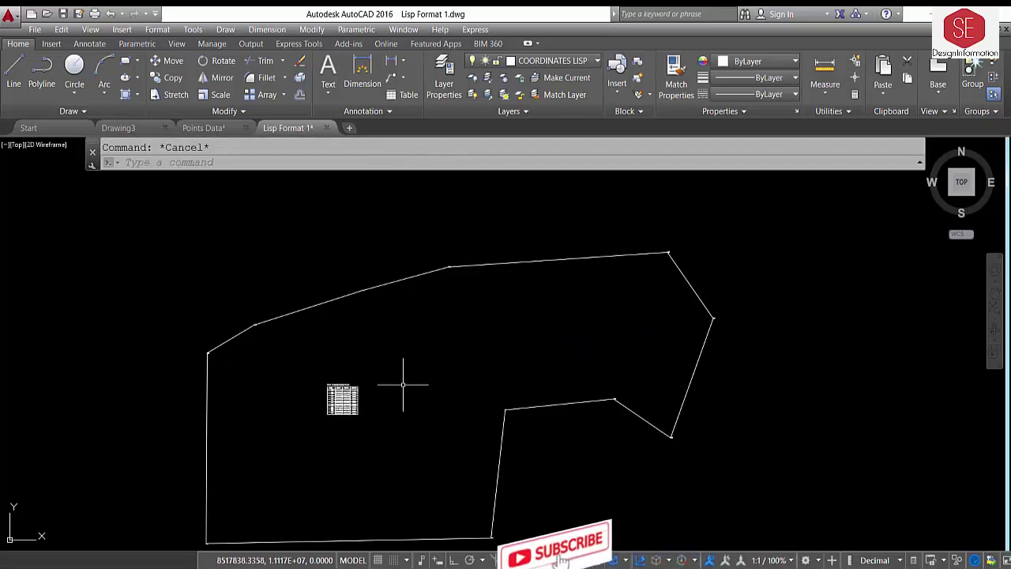
Scale the point table up by a factor of 3
type("sc")
key("Return")
left_click(386, 373)
left_click(343, 407)
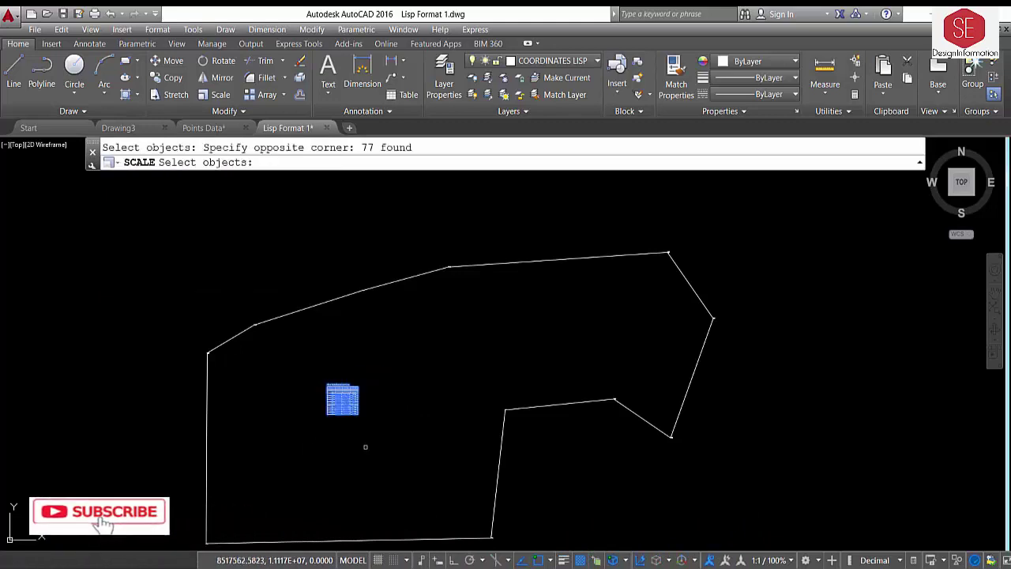
key("Return")
left_click(384, 442)
type("3")
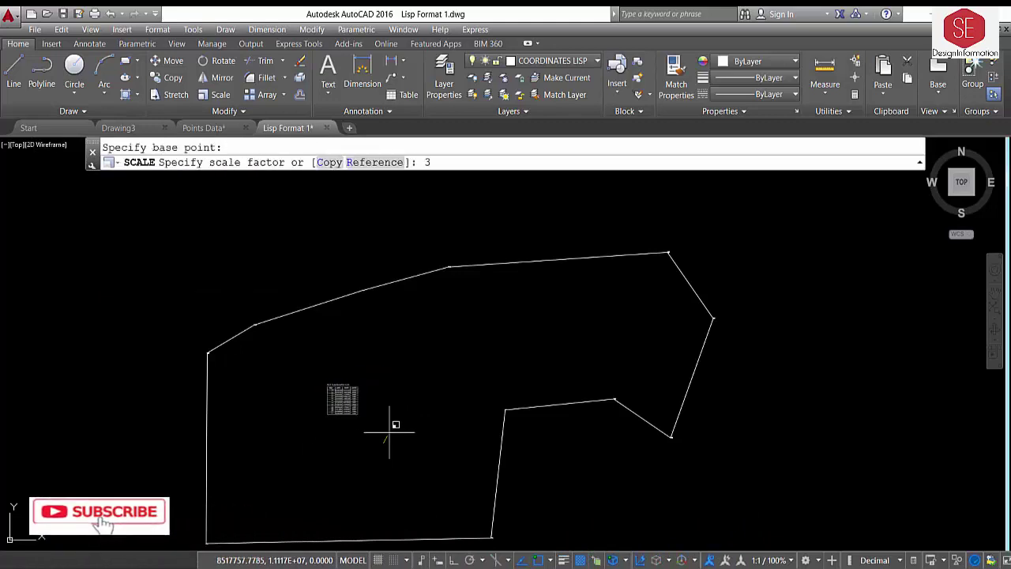
key("Return")
Reposition the enlarged table lower inside the boundary
type("m")
key("Return")
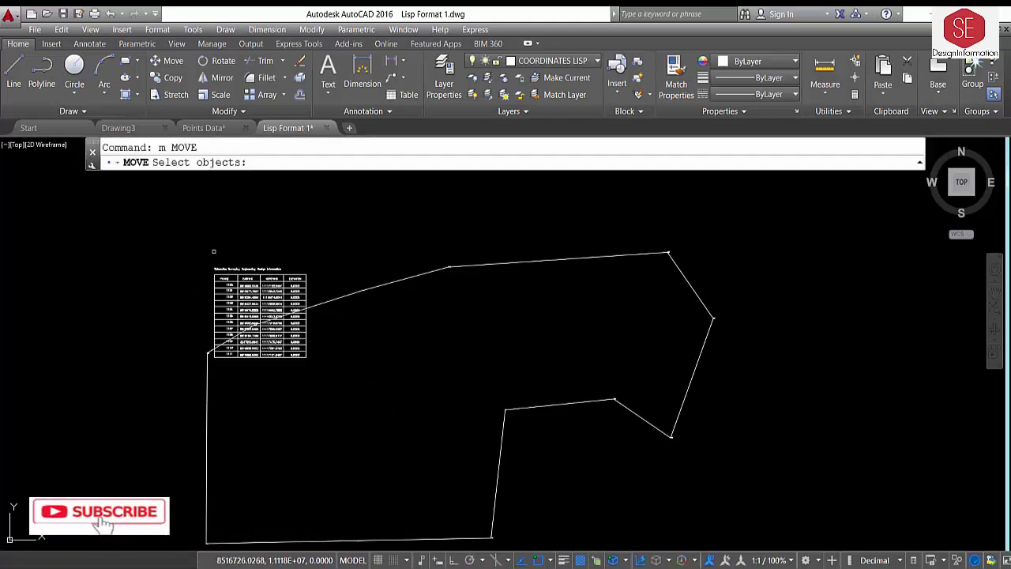
left_click(214, 251)
left_click(313, 355)
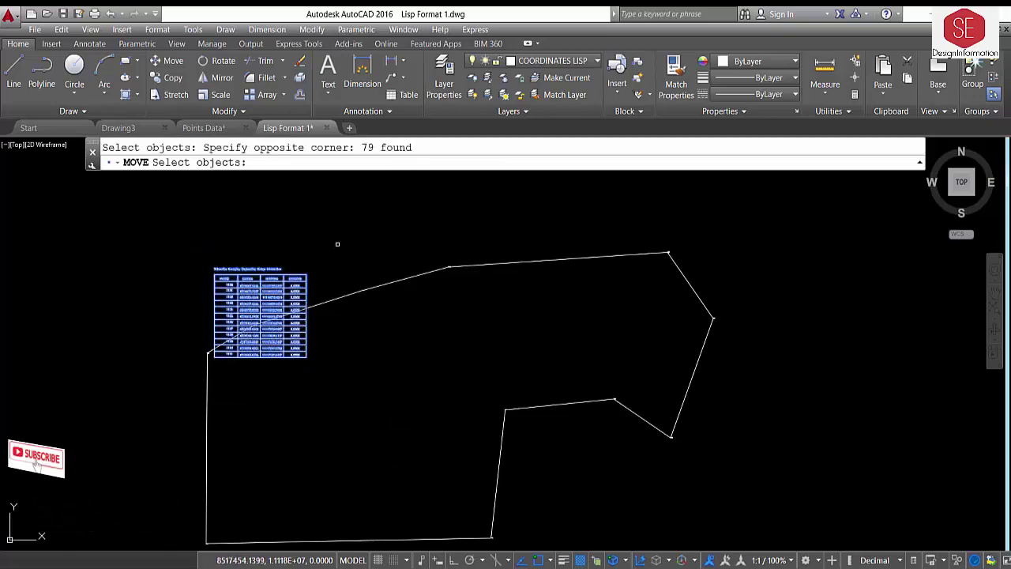
key("Return")
left_click(338, 227)
left_click(418, 349)
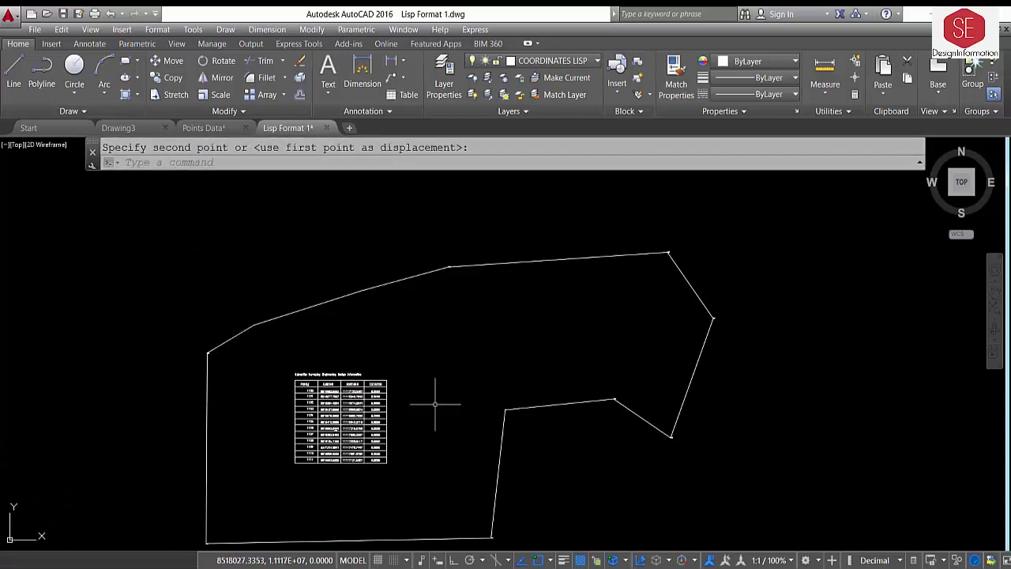
Zoom out over the site plan and switch to the Drawing3 tab
scroll(305, 390, "up", 5)
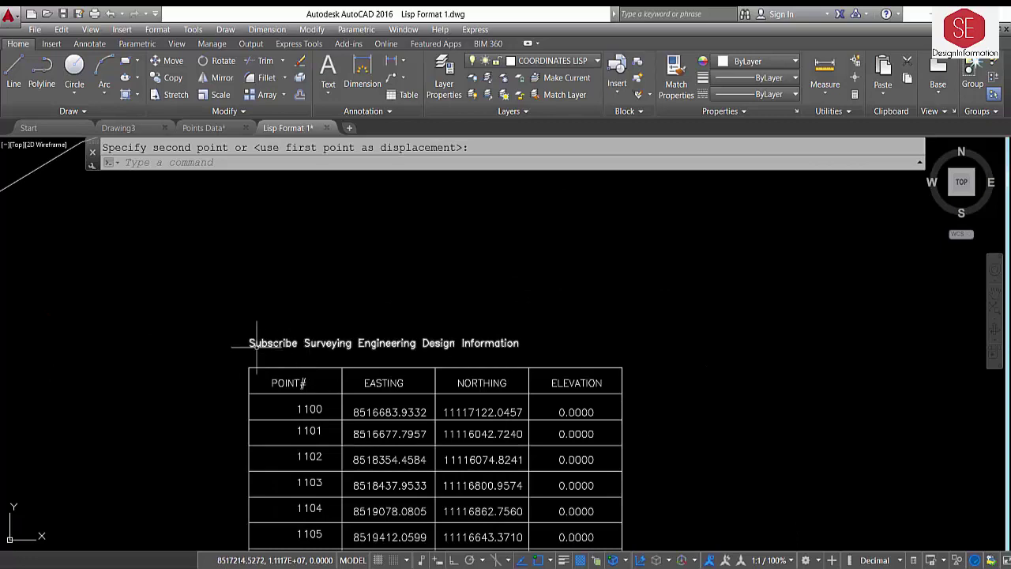
scroll(478, 345, "down", 2)
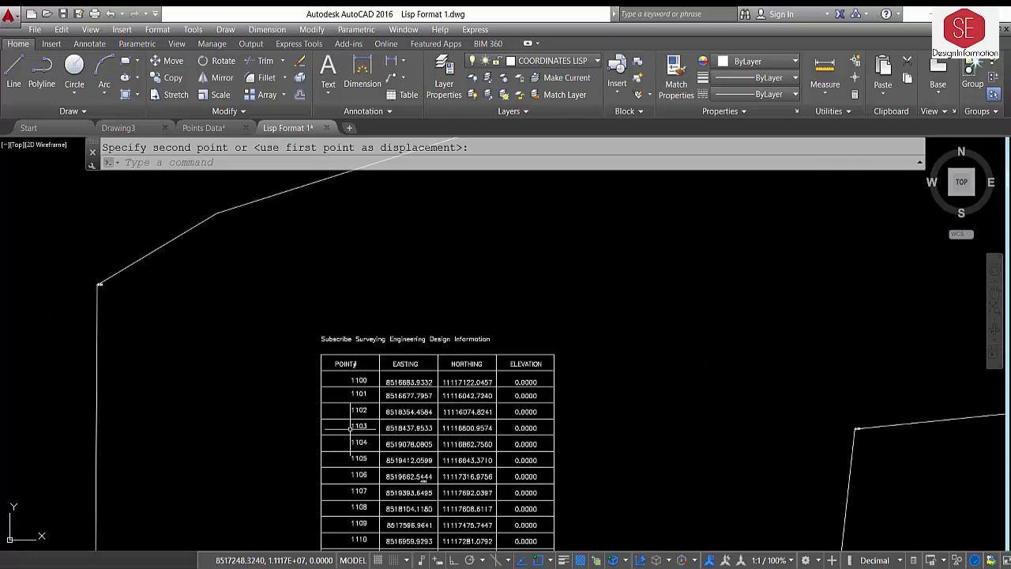
scroll(372, 371, "down", 2)
scroll(382, 345, "down", 3)
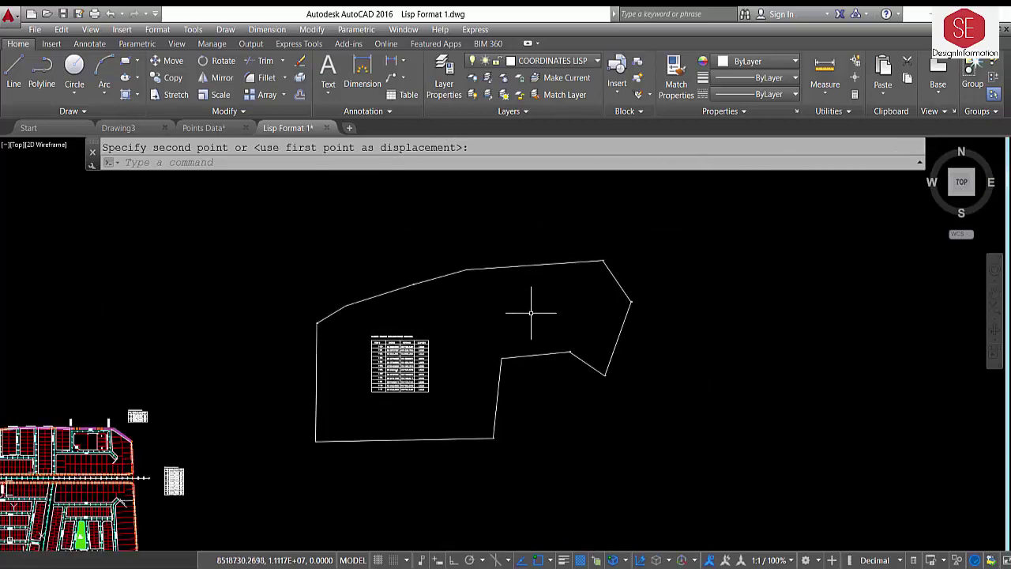
scroll(492, 300, "down", 2)
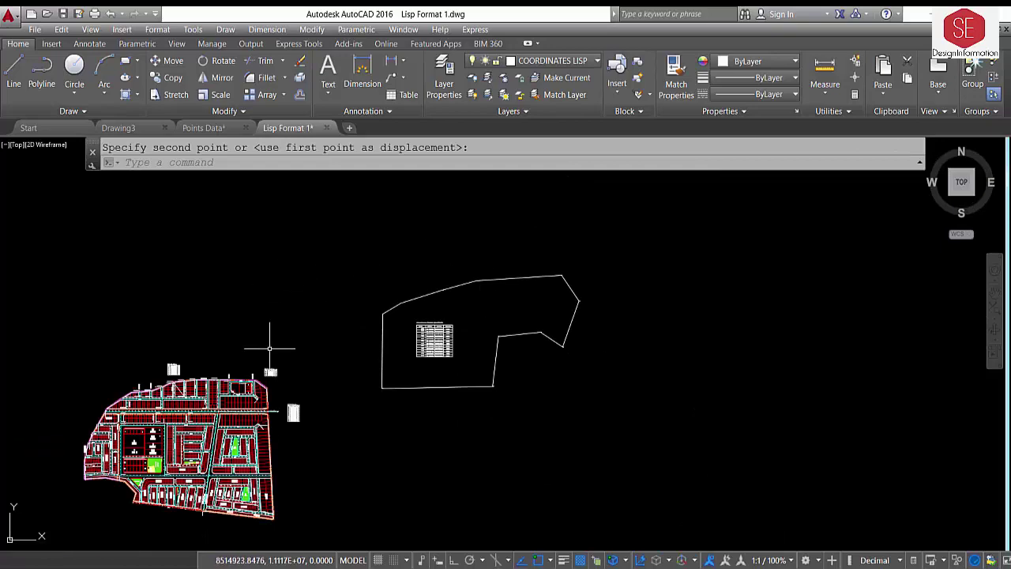
scroll(286, 316, "down", 2)
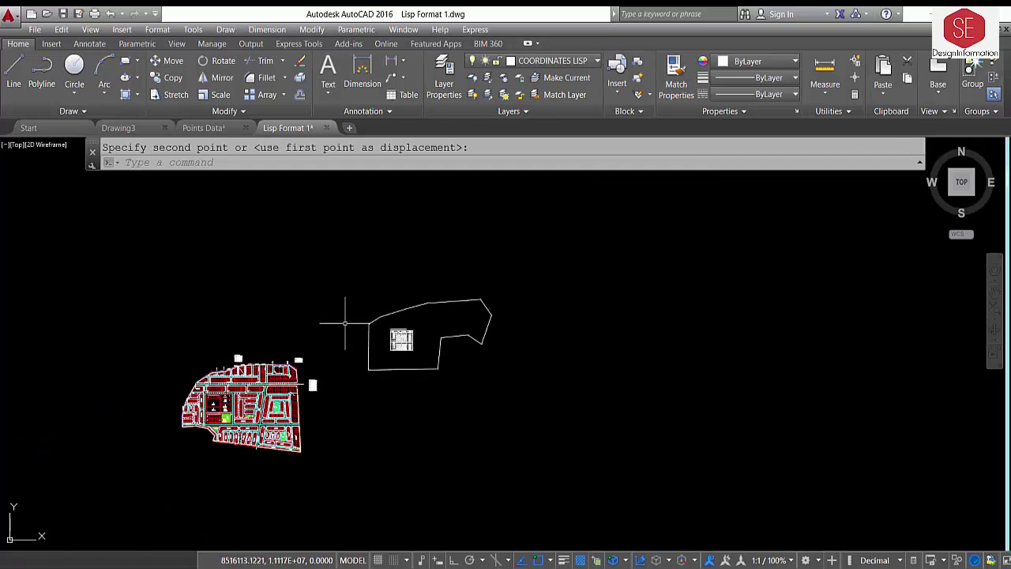
key("ctrl+Tab")
key("ctrl+Tab")
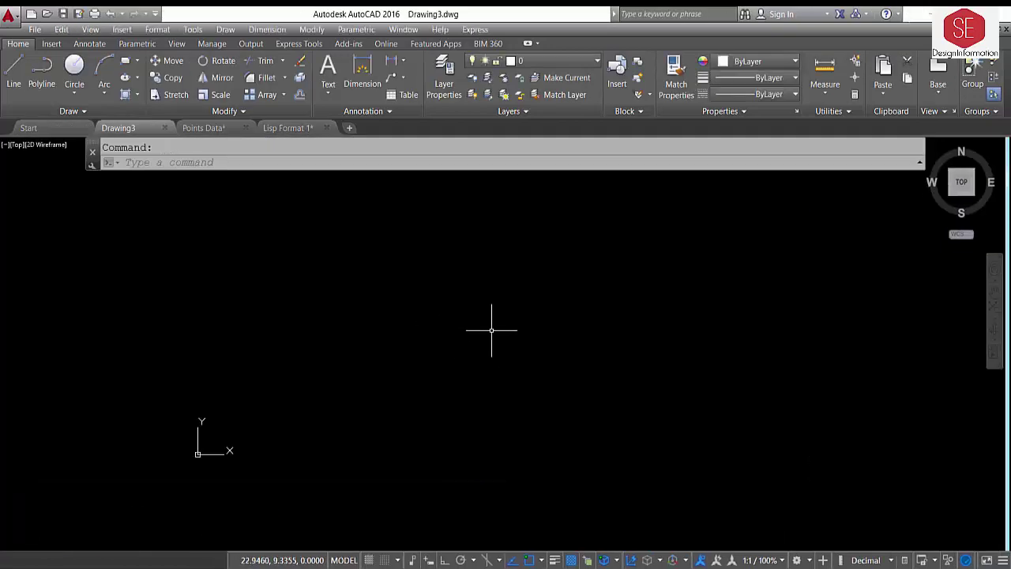
key("ctrl+Tab")
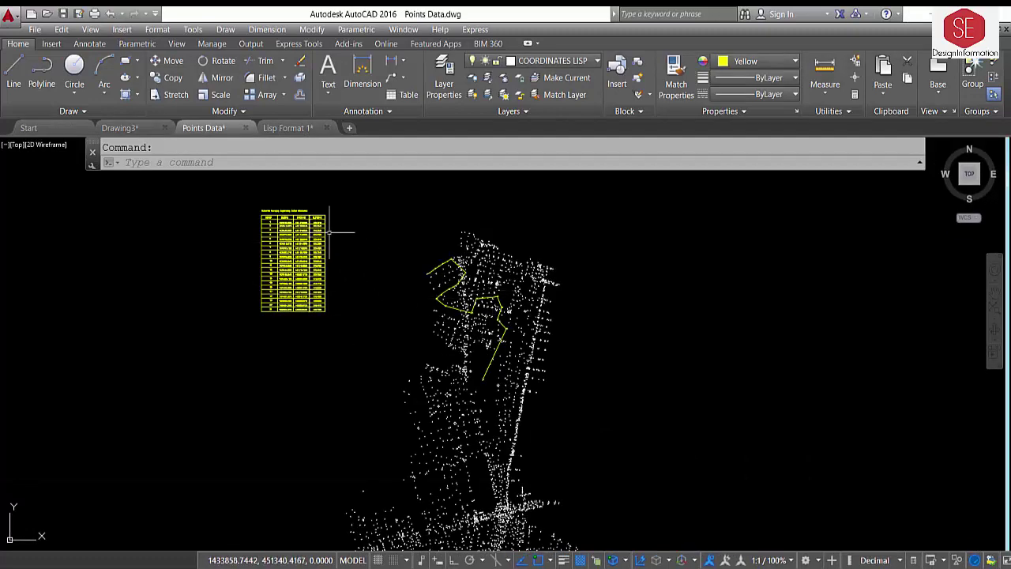
Zoom in and out over the Points Data drawing's 21-row coordinate table
scroll(325, 223, "up", 5)
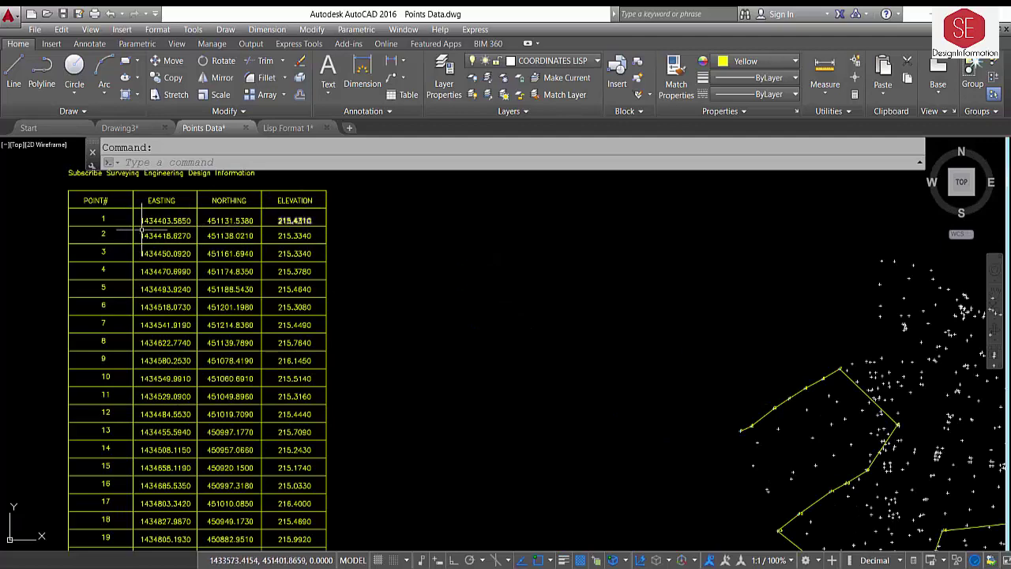
scroll(242, 253, "down", 2)
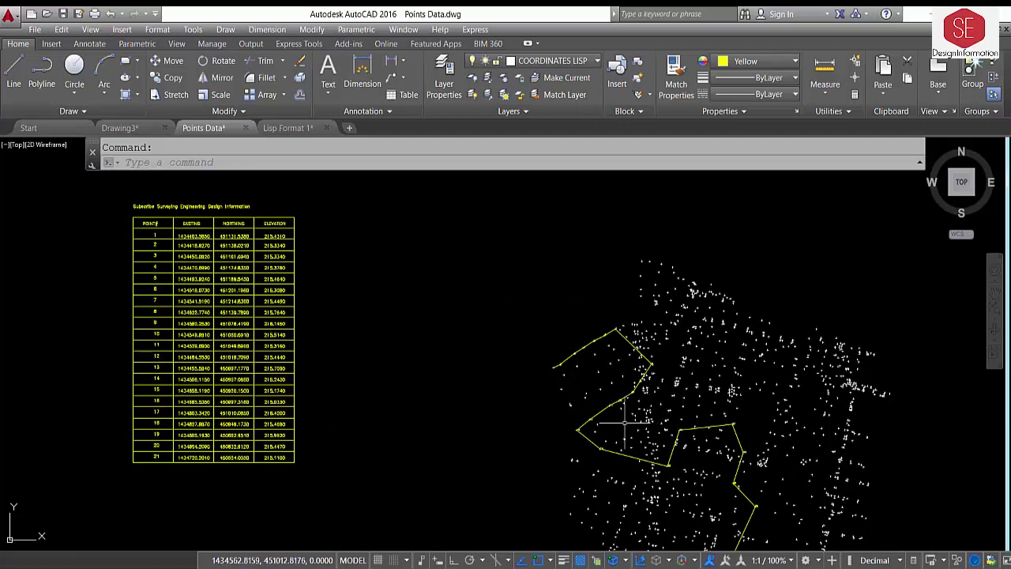
scroll(618, 332, "down", 2)
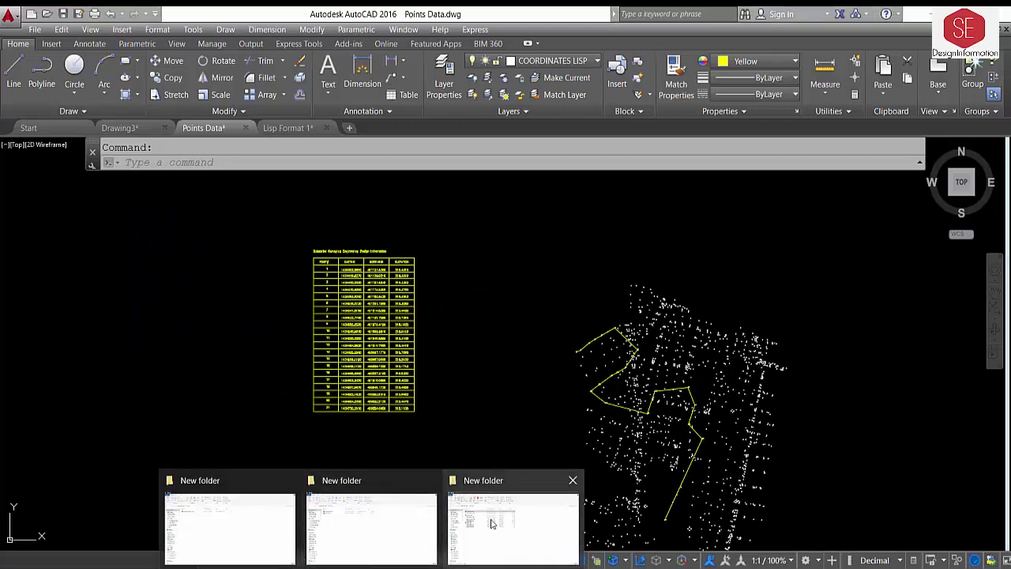
Open Coordinates Lisp from the New folder in Notepad and scroll to its end
left_click(491, 520)
double_click(170, 157)
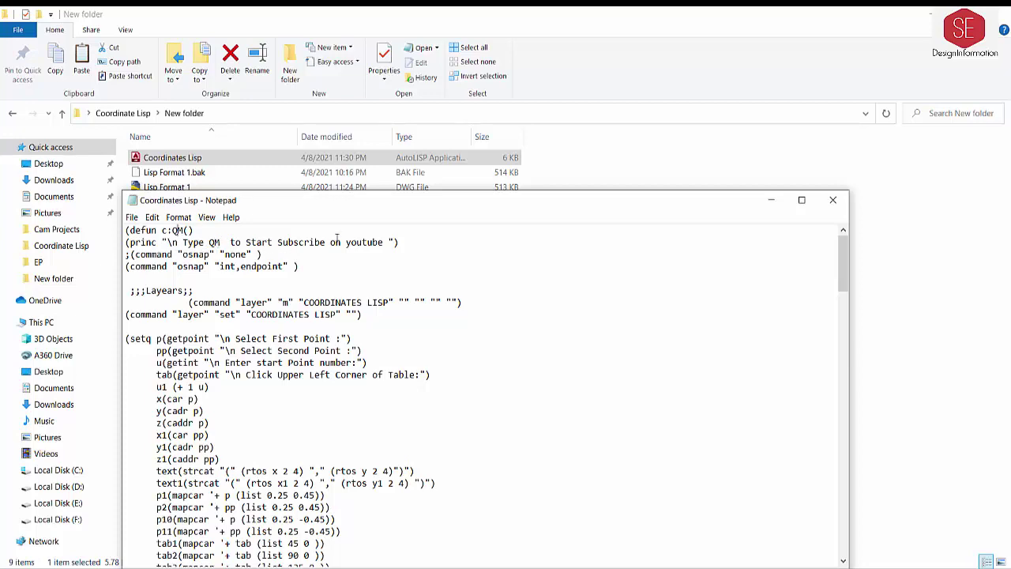
scroll(353, 314, "down", 7)
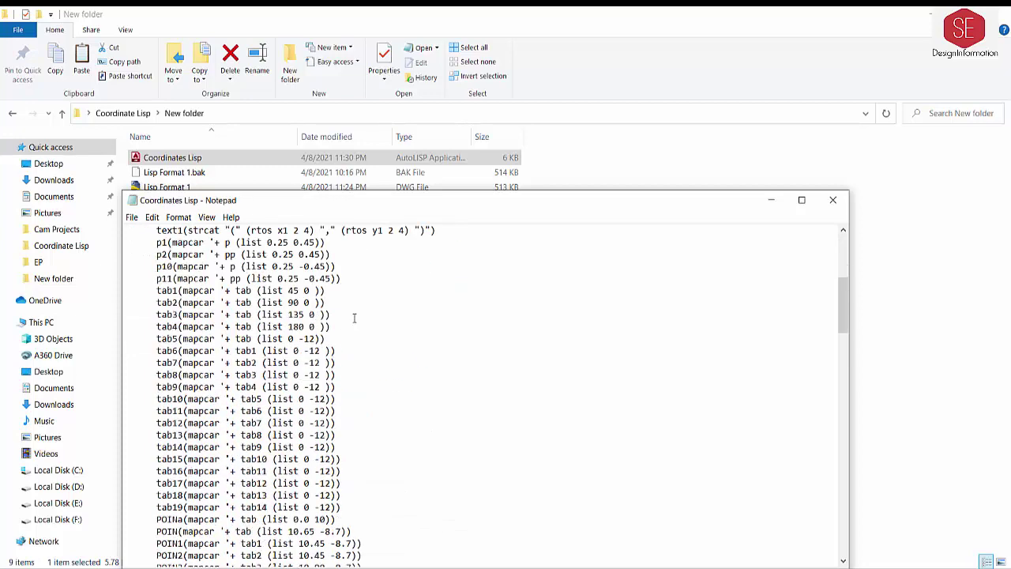
scroll(353, 315, "down", 5)
scroll(353, 308, "down", 8)
scroll(353, 300, "down", 7)
scroll(351, 294, "down", 7)
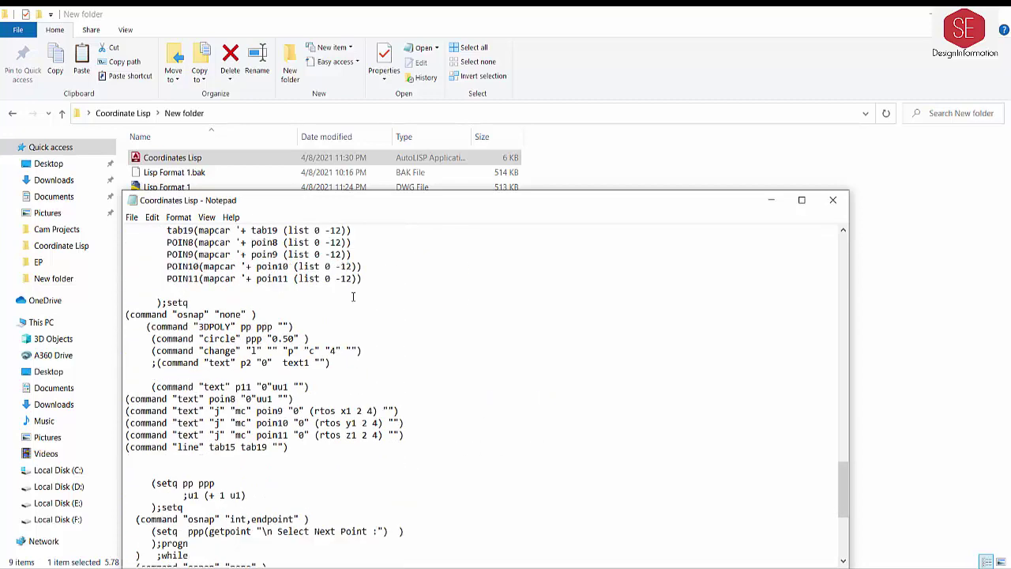
scroll(352, 296, "down", 6)
scroll(342, 287, "down", 1)
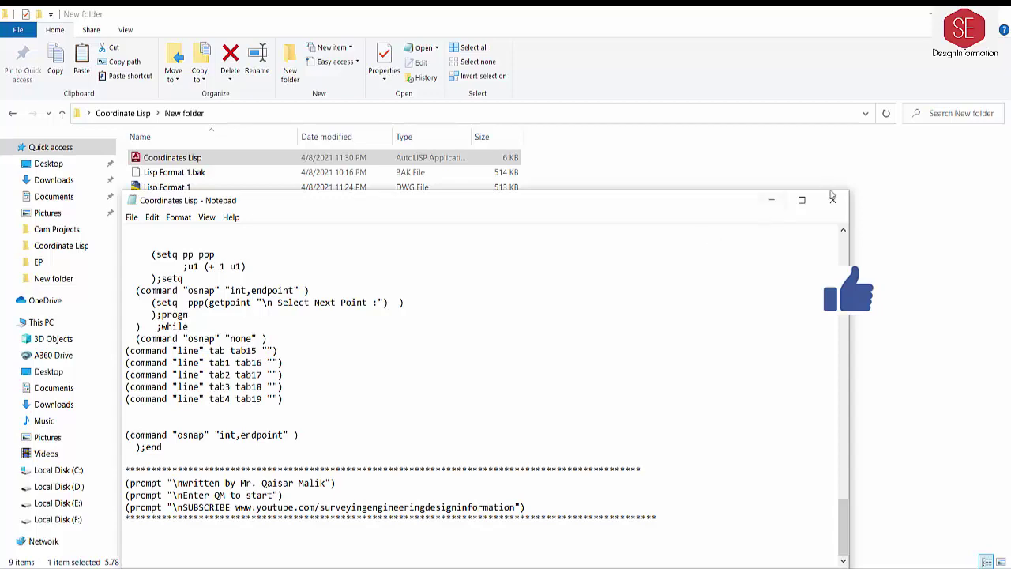
Close the Notepad window showing Coordinates Lisp
left_click(833, 200)
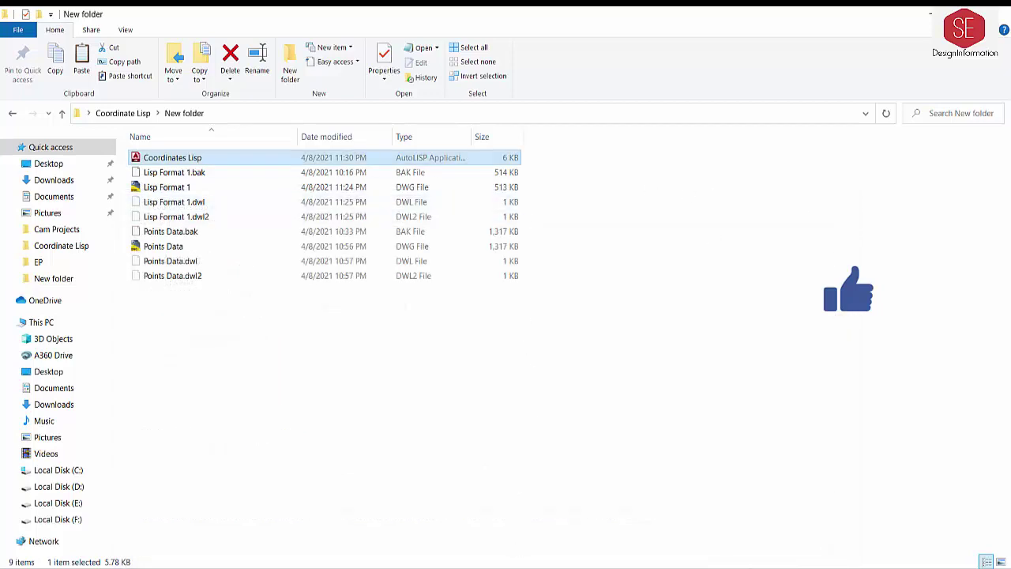